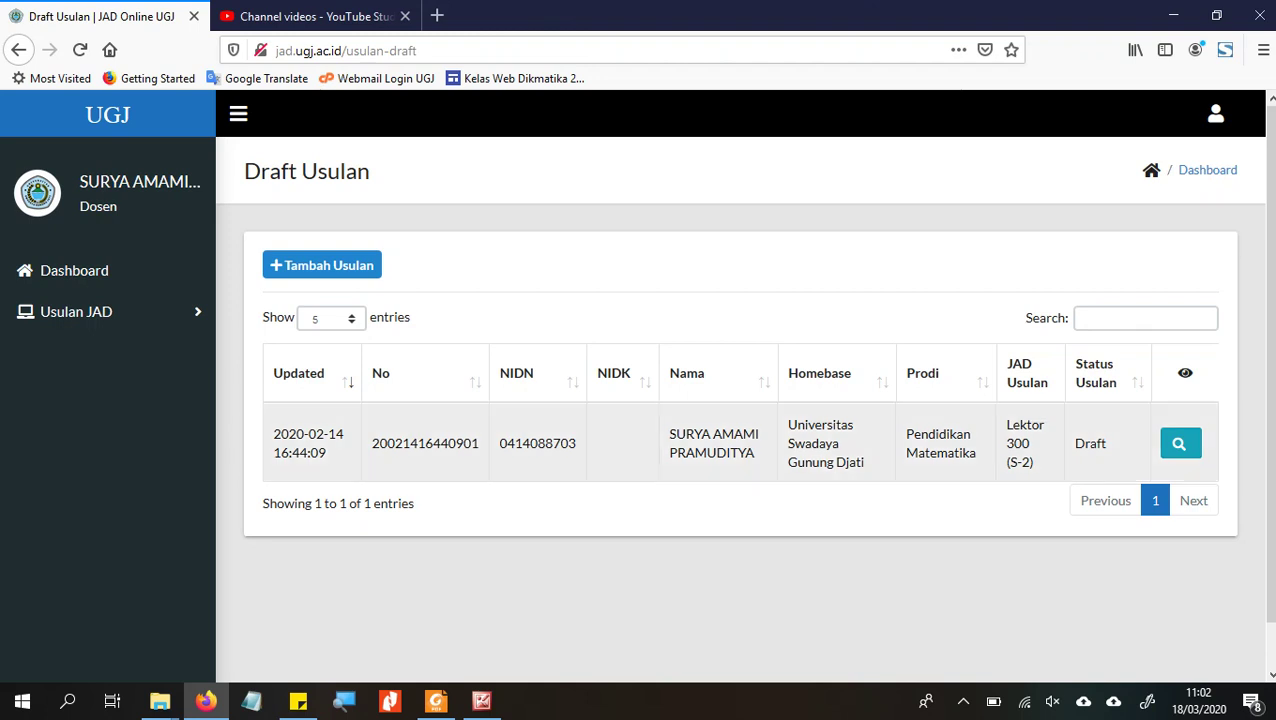
Step: Open the draft JAD proposal's details and start editing its Matakuliah section
left_click(1180, 443)
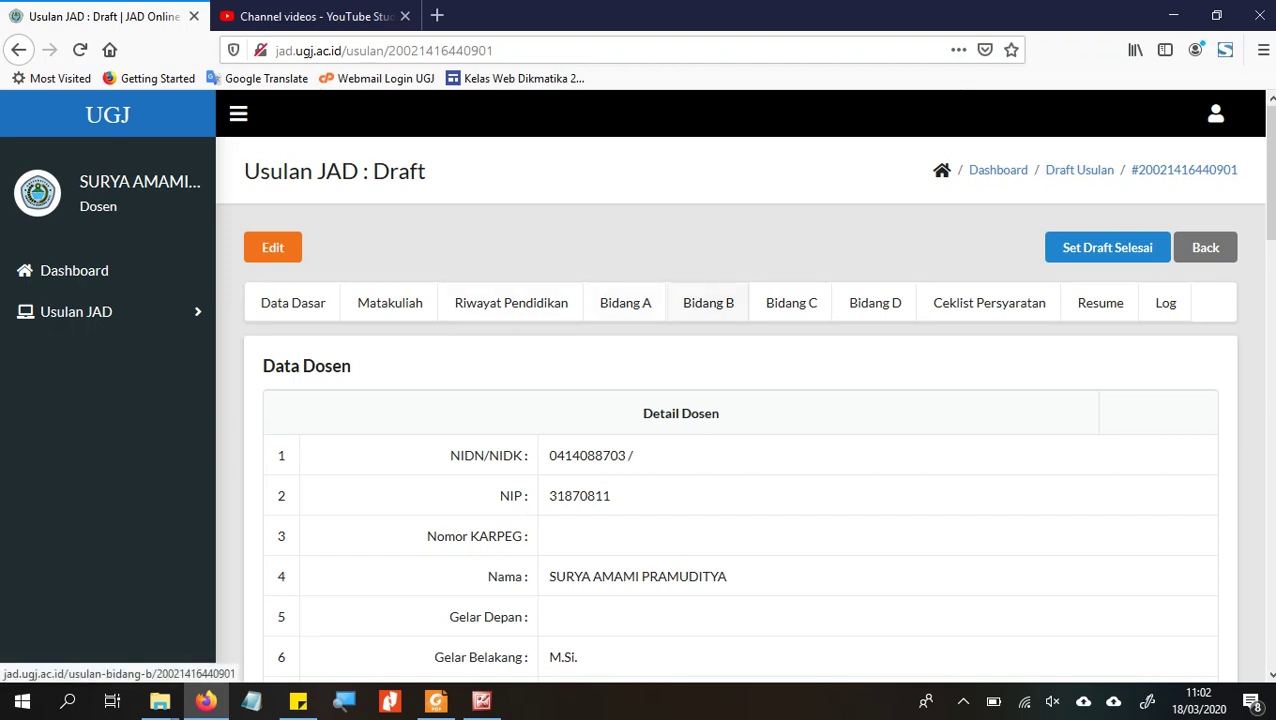
left_click(390, 302)
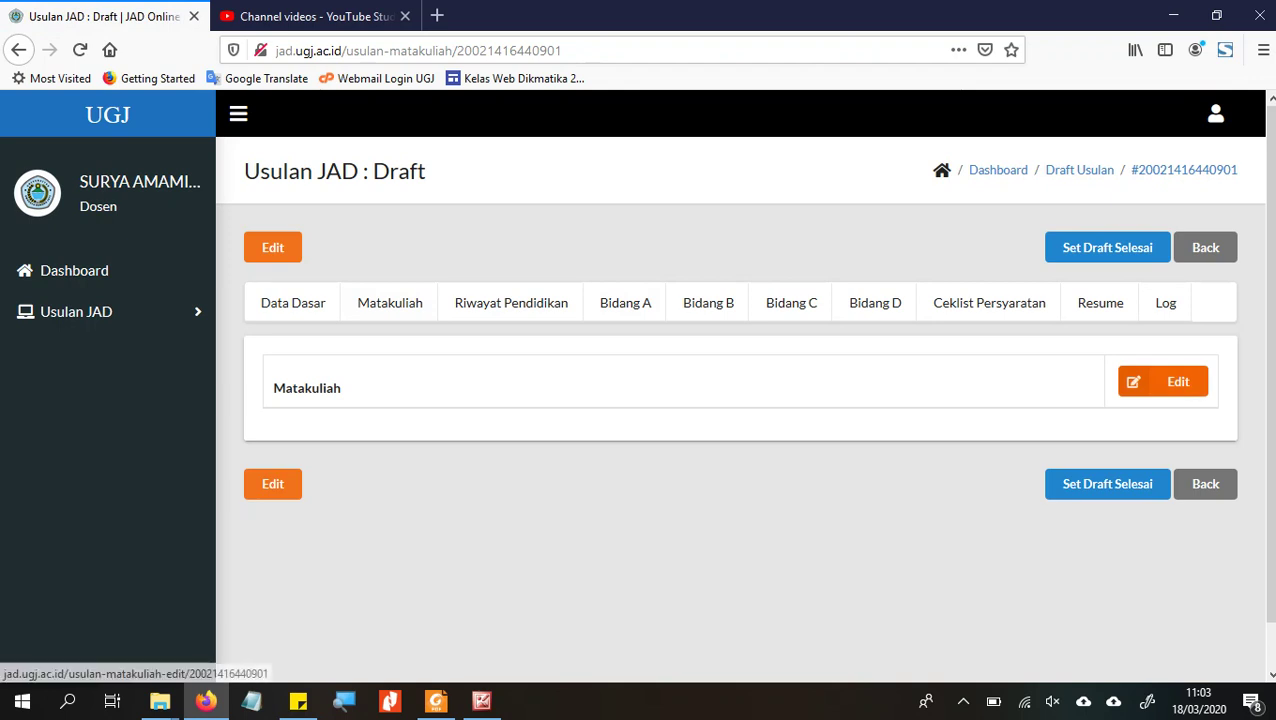
left_click(1162, 381)
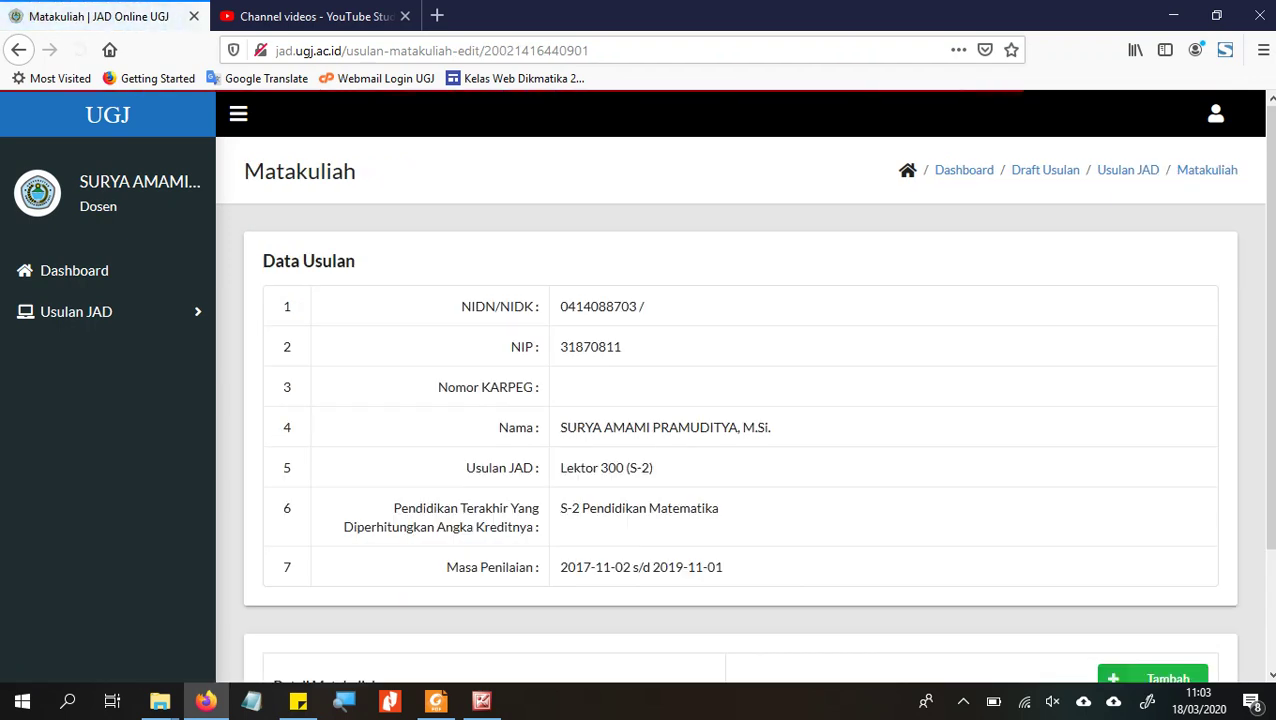
Step: Add a course row under Detail Matakuliah and enter "Statistika Deskriptif Teoritis"
scroll(740, 410, "down", 3)
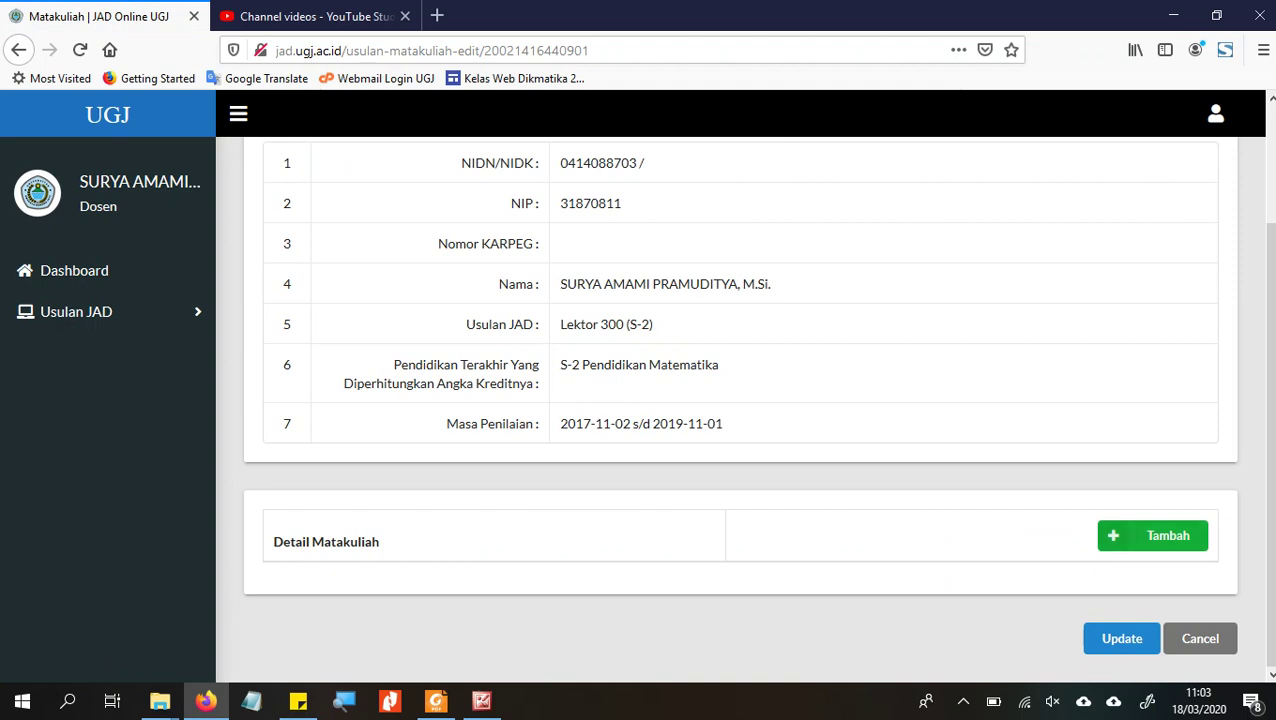
left_click(1152, 535)
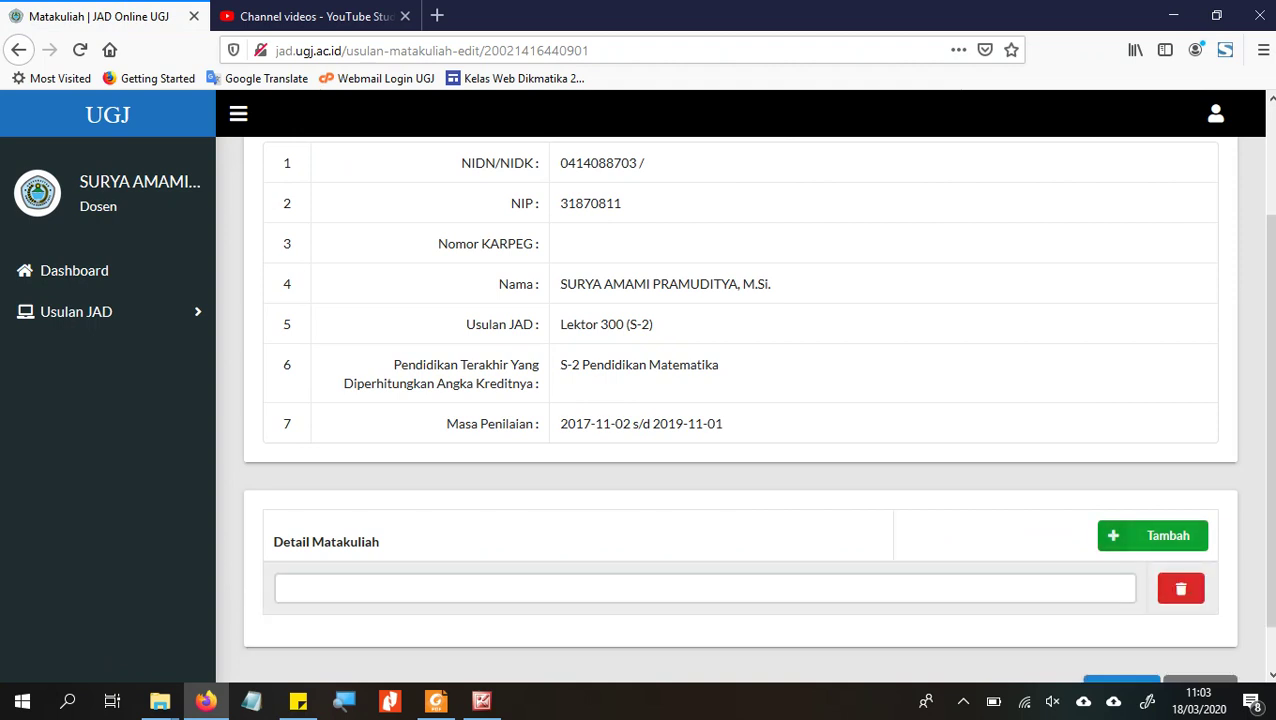
left_click(705, 588)
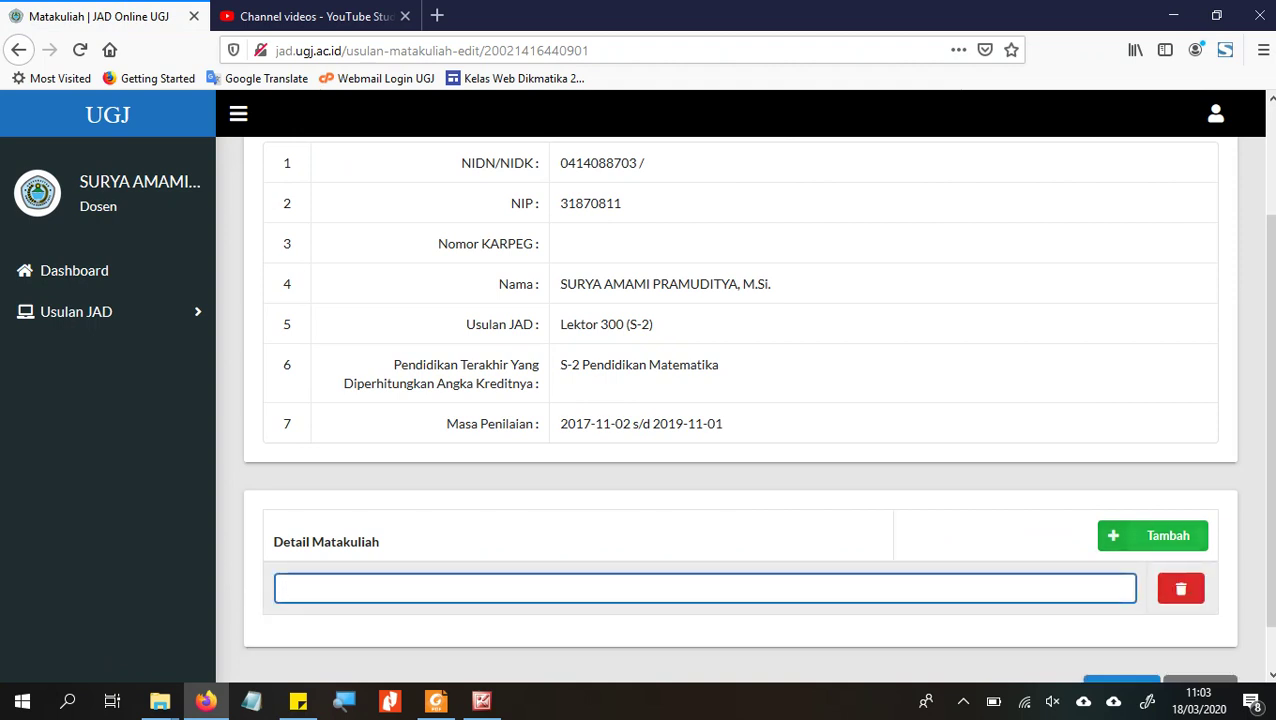
type("Statistika Deskriptif Te")
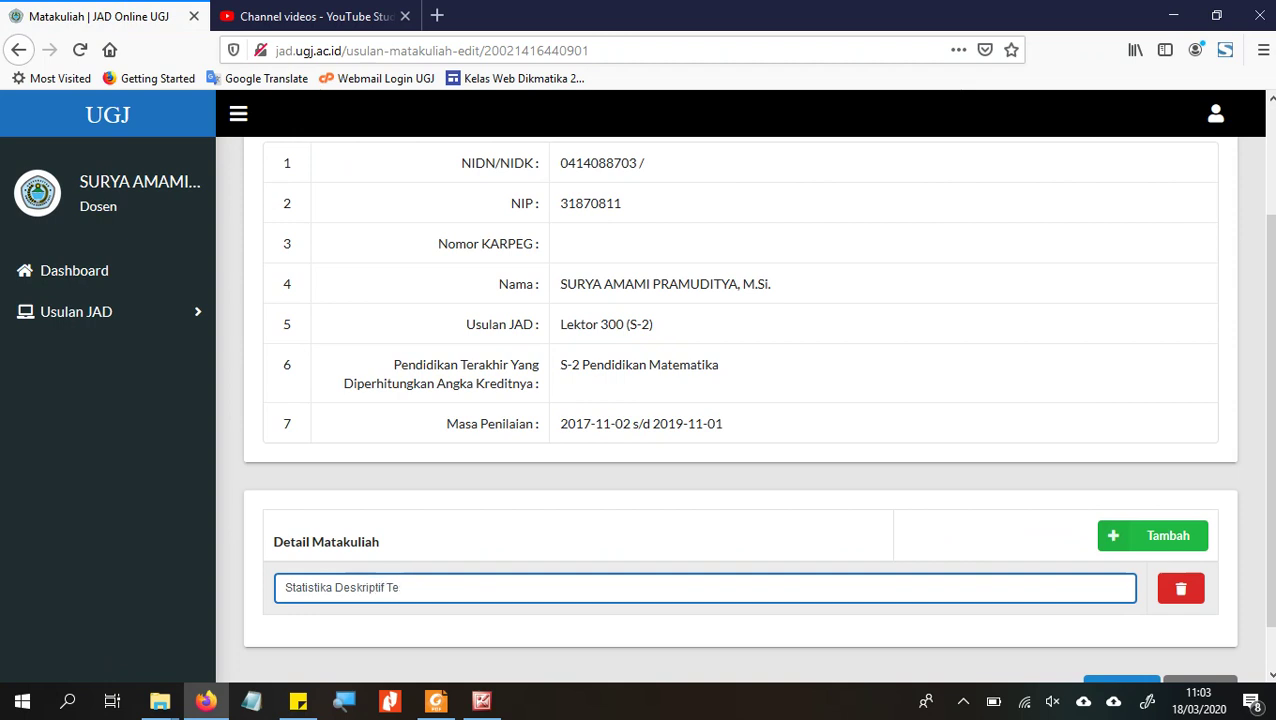
type("oritis")
Step: Add a second course row with "Algoritma Pemrograman" and save the updated Matakuliah data
left_click(1153, 535)
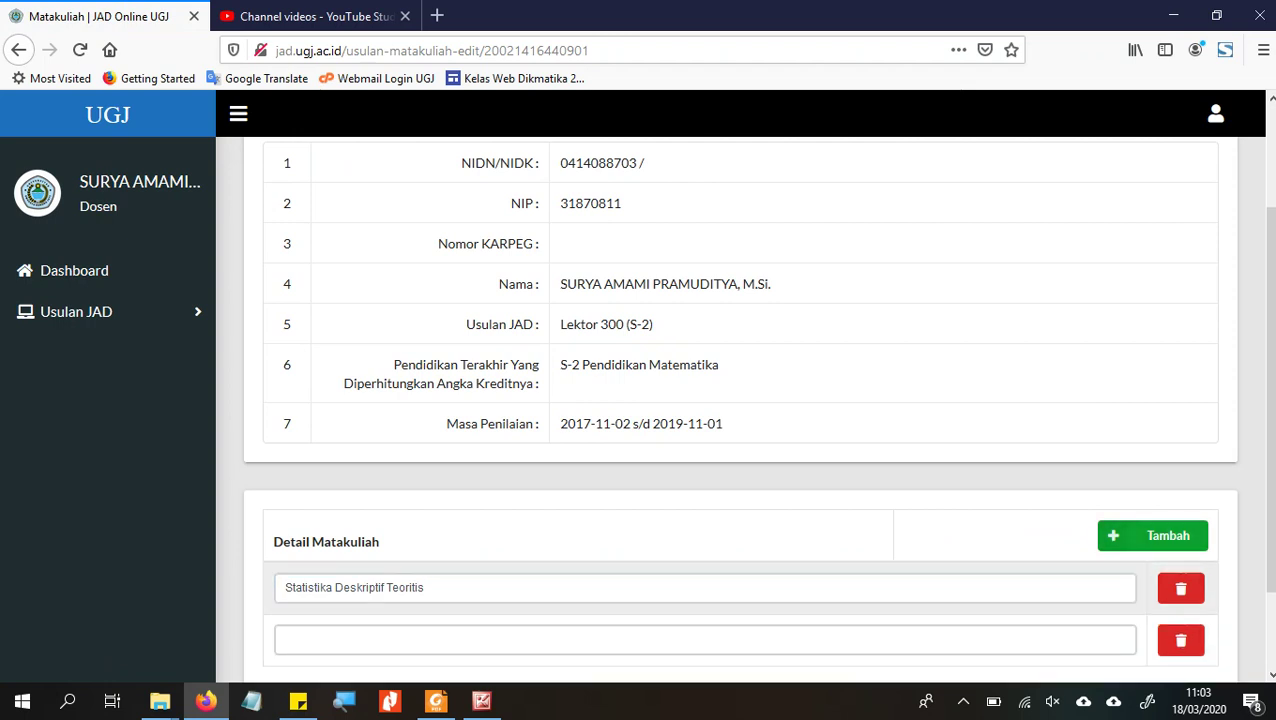
left_click(285, 640)
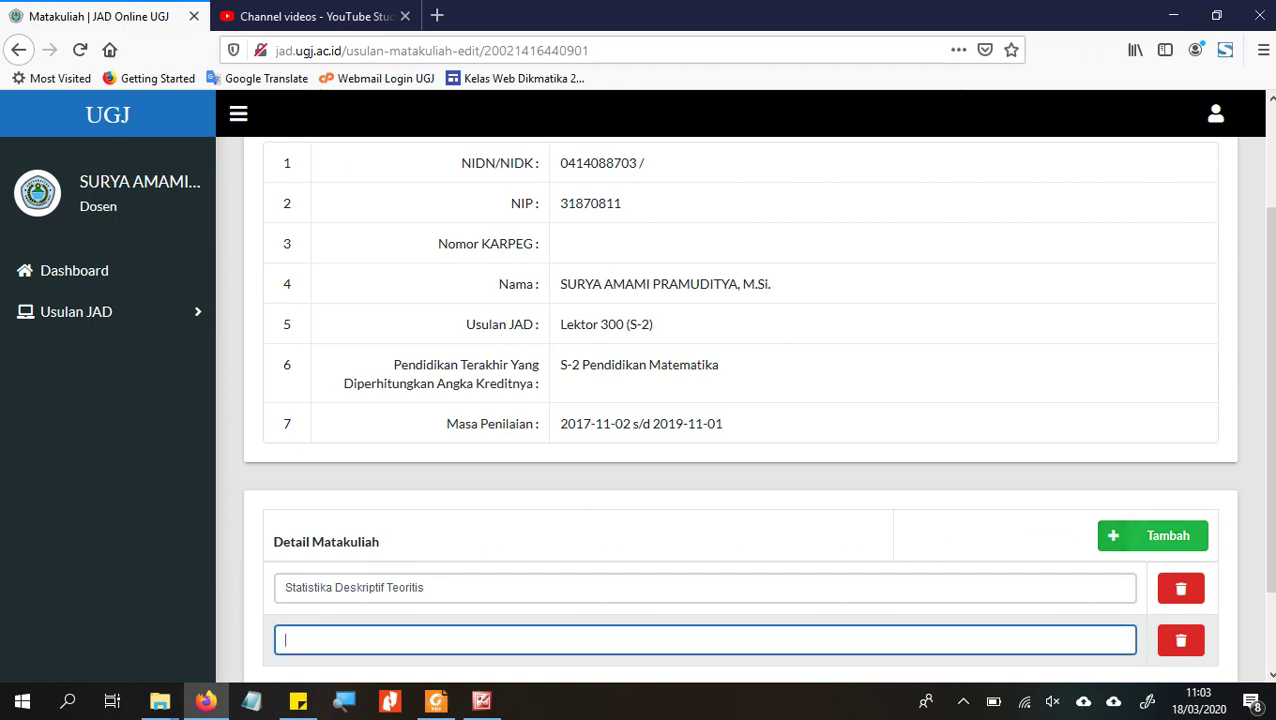
type("Algoritma Pemrograman")
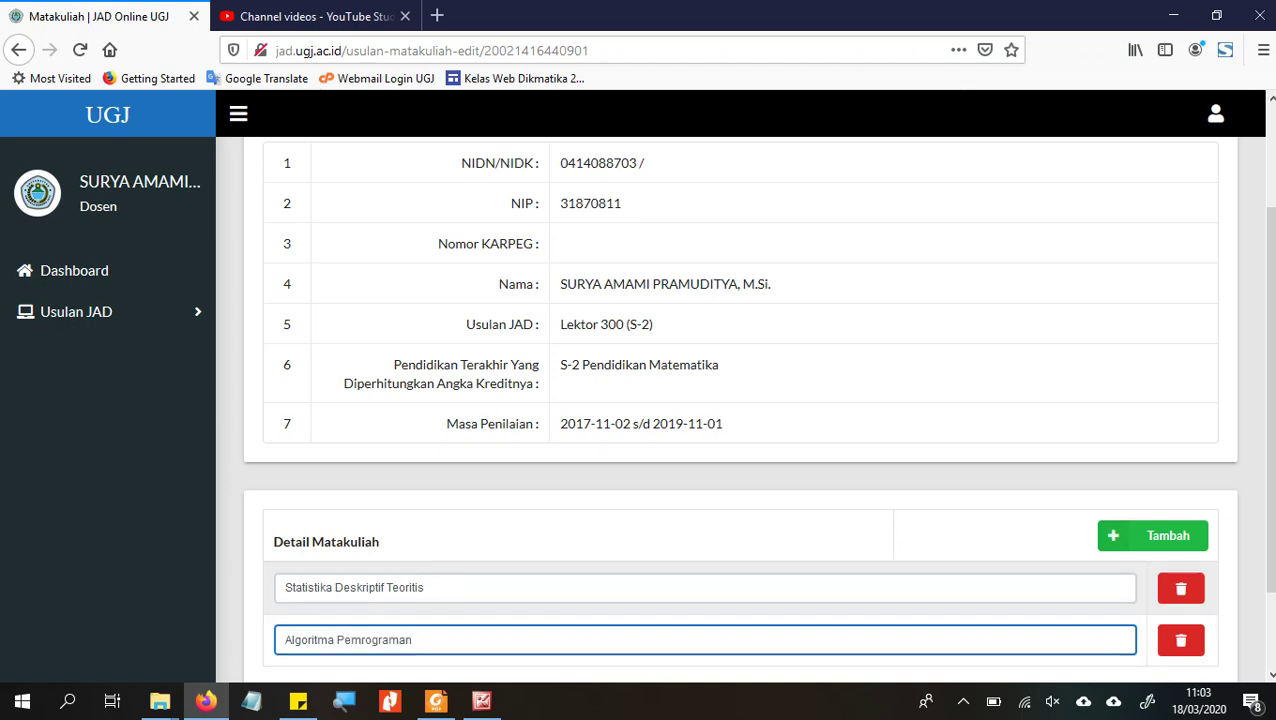
scroll(740, 410, "down", 2)
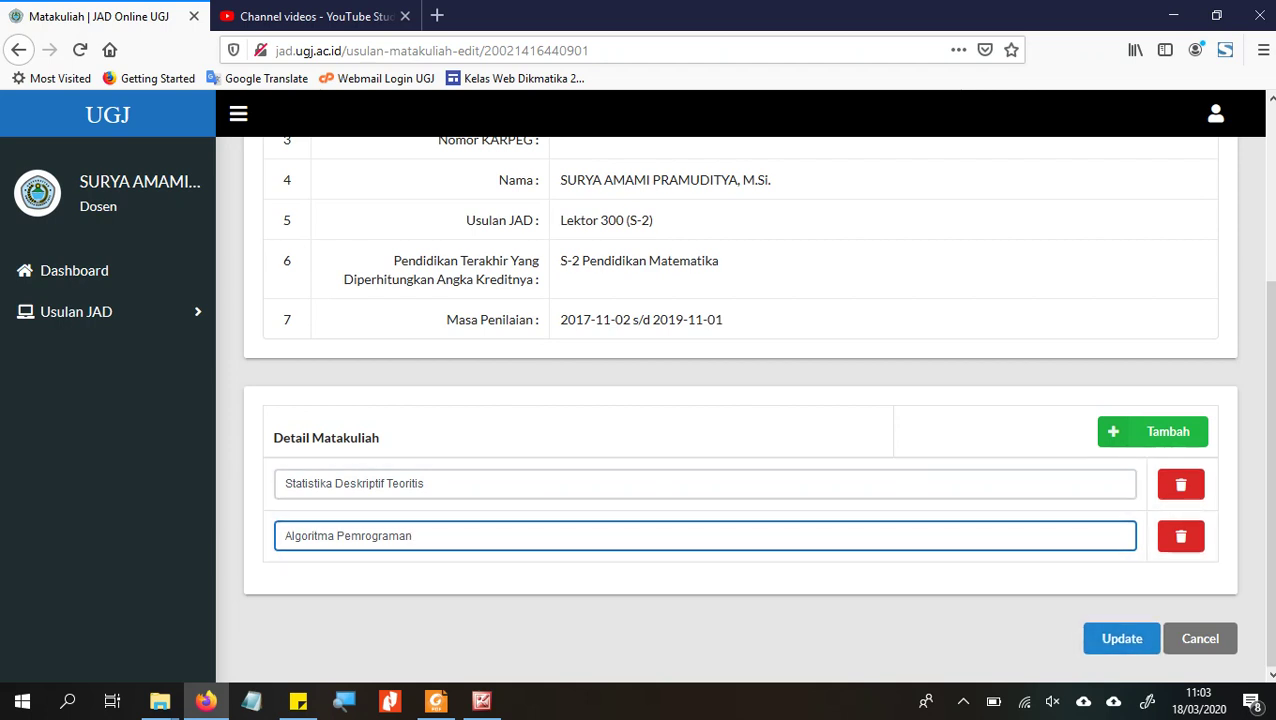
left_click(1121, 638)
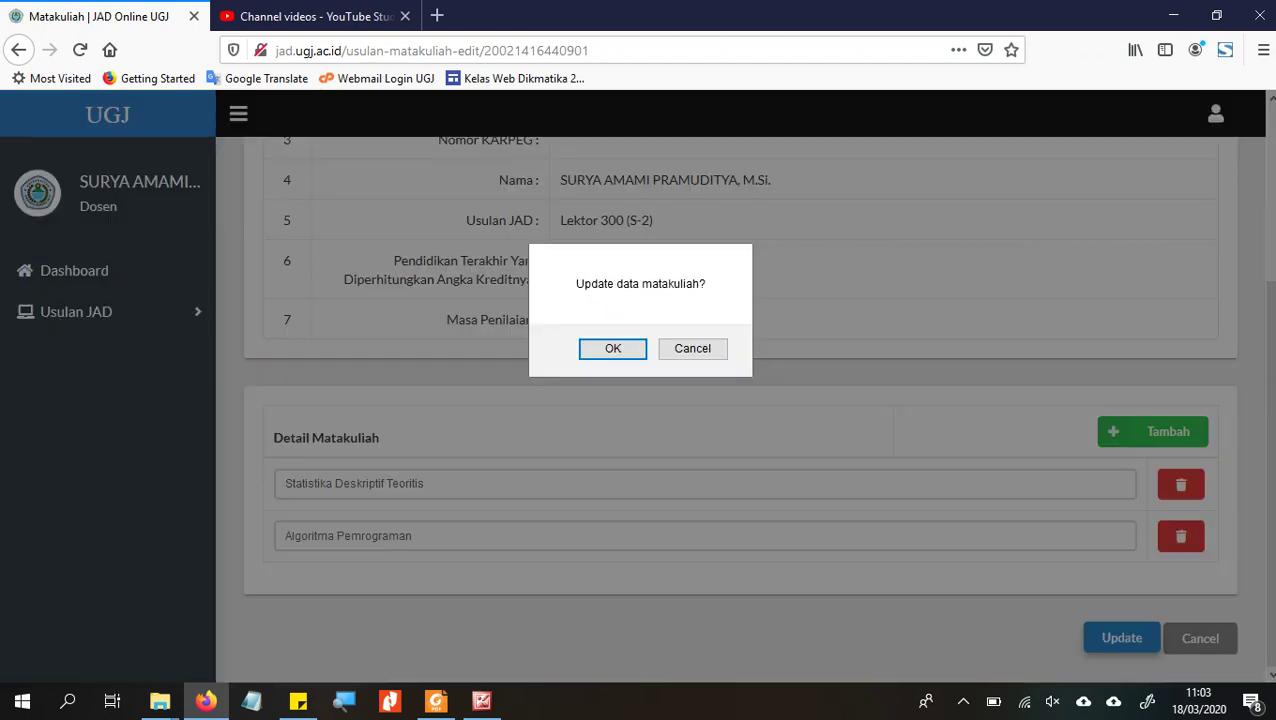
key("Return")
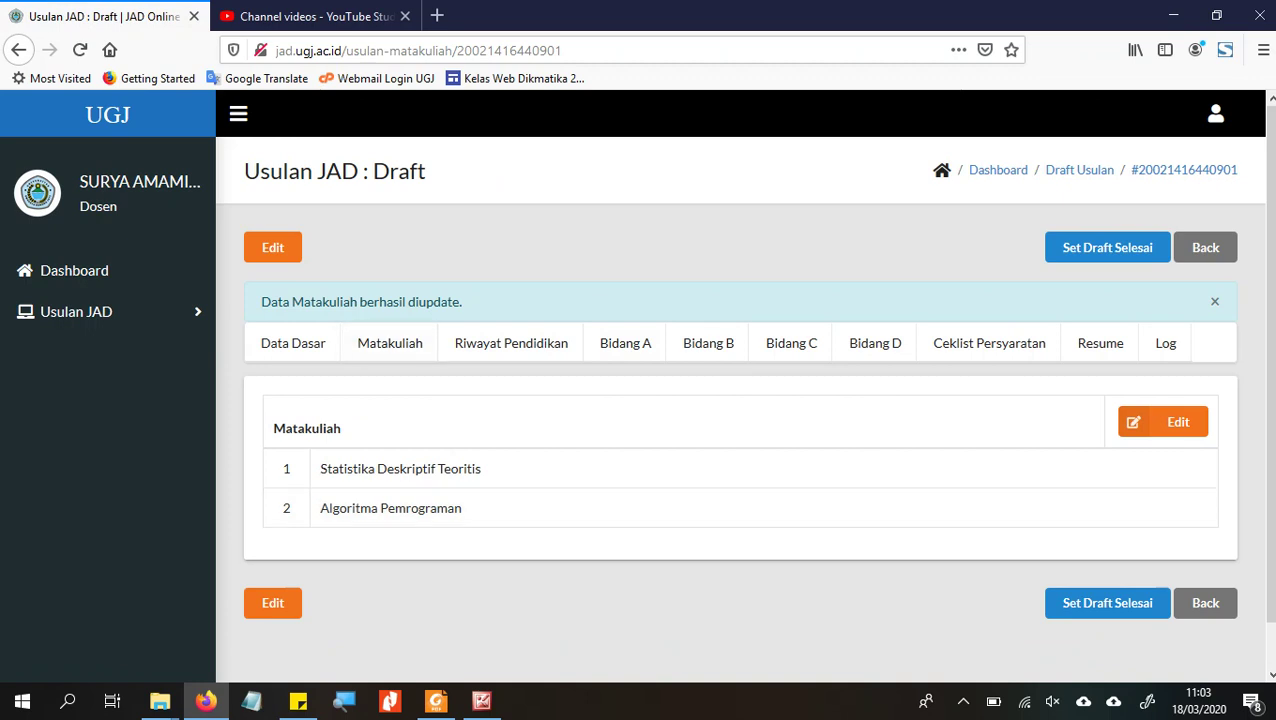
Step: Review the degree level, field and graduation date entries in the Riwayat Pendidikan edit form and leave without saving
left_click(511, 343)
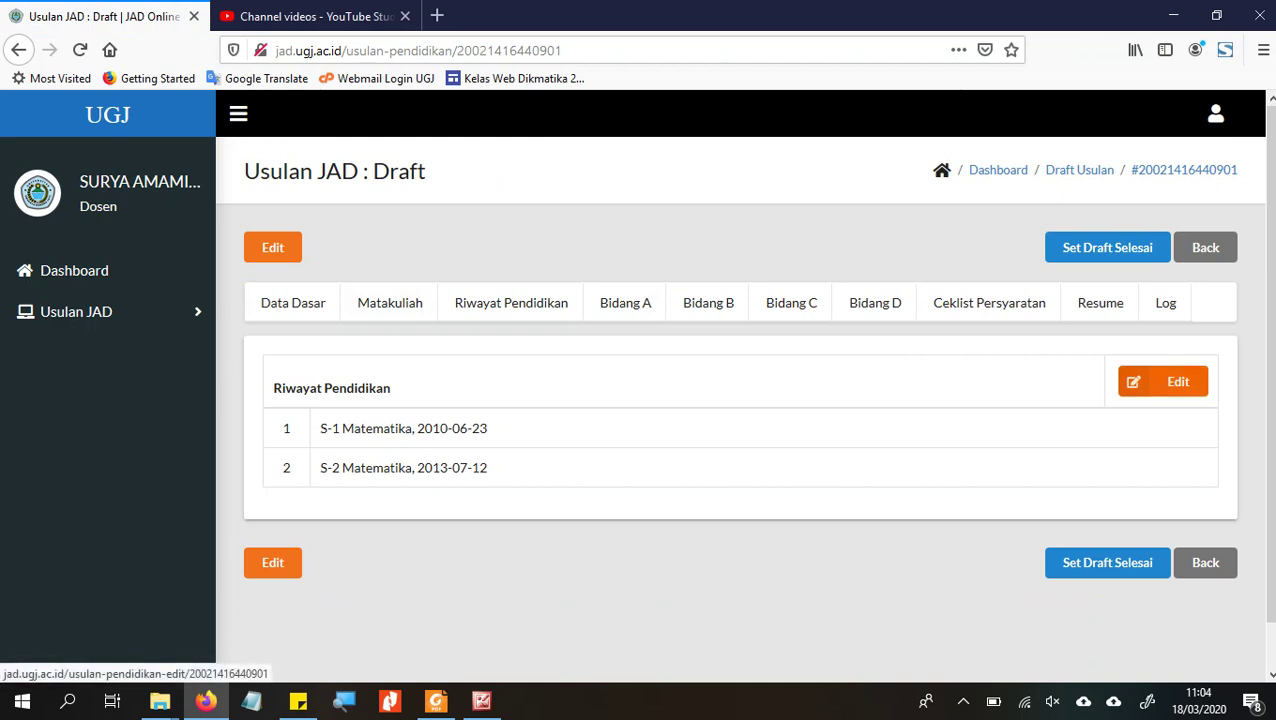
left_click(1163, 381)
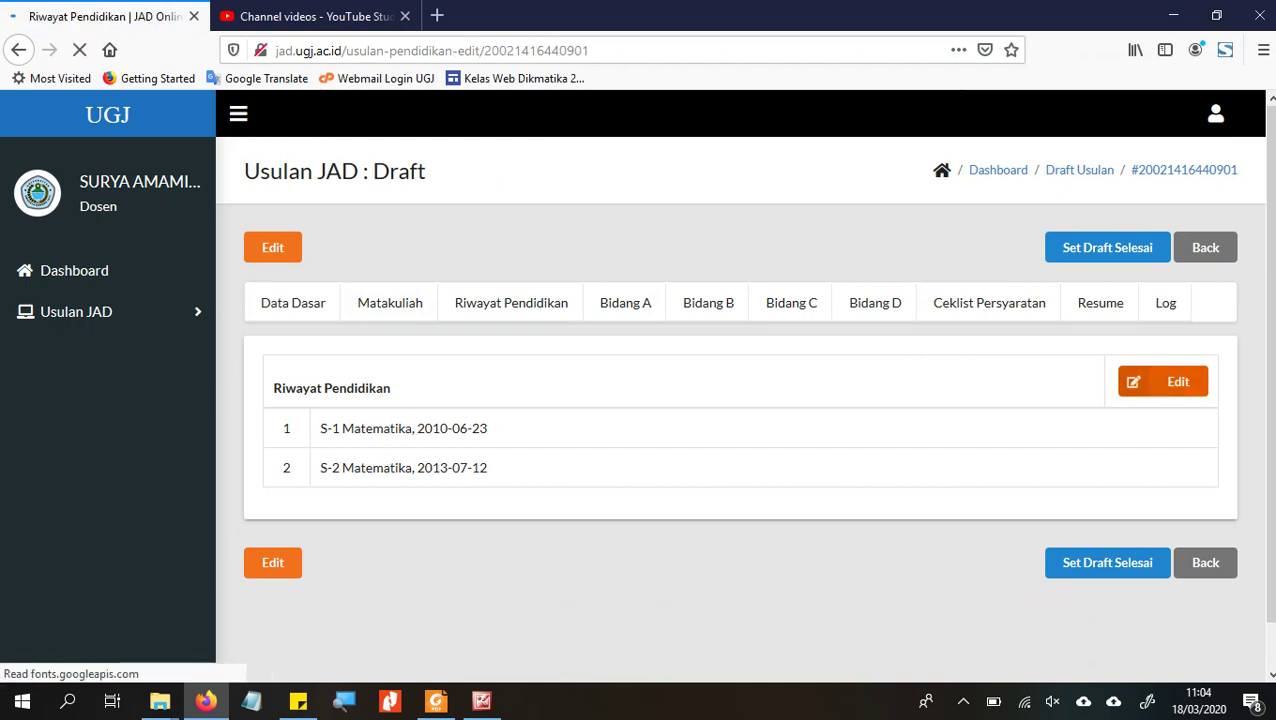
scroll(740, 400, "down", 3)
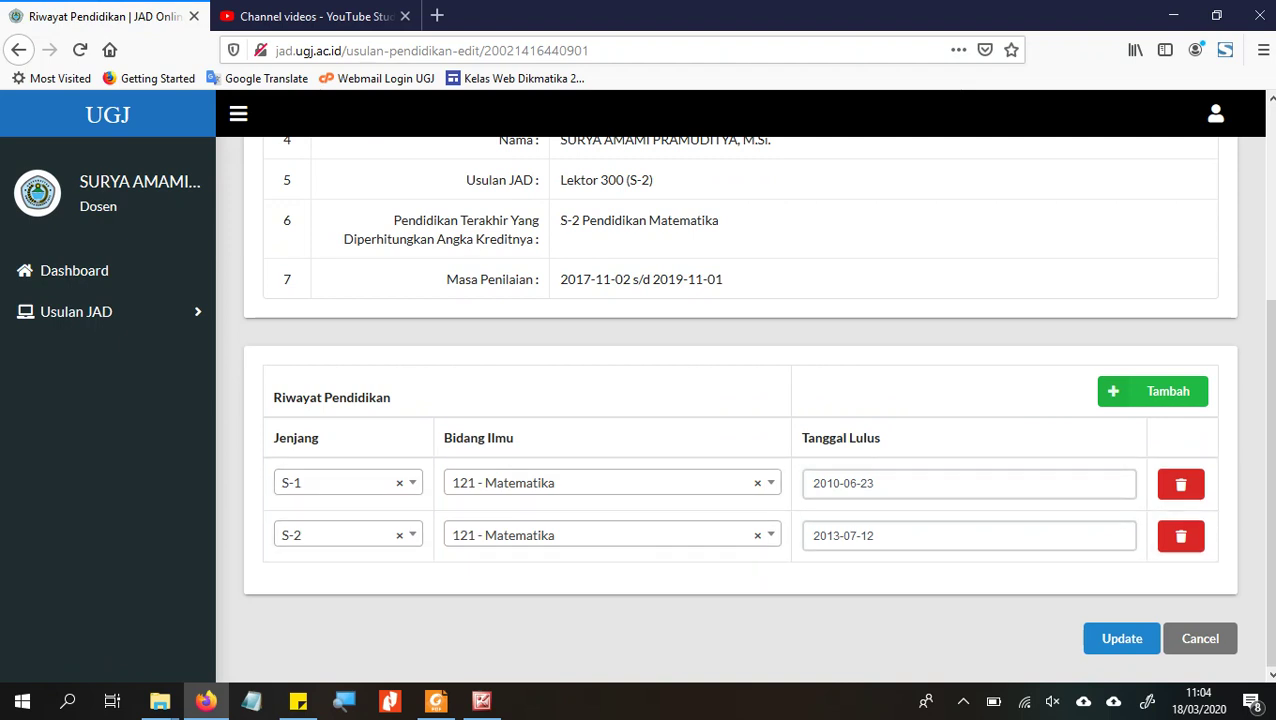
left_click(1199, 637)
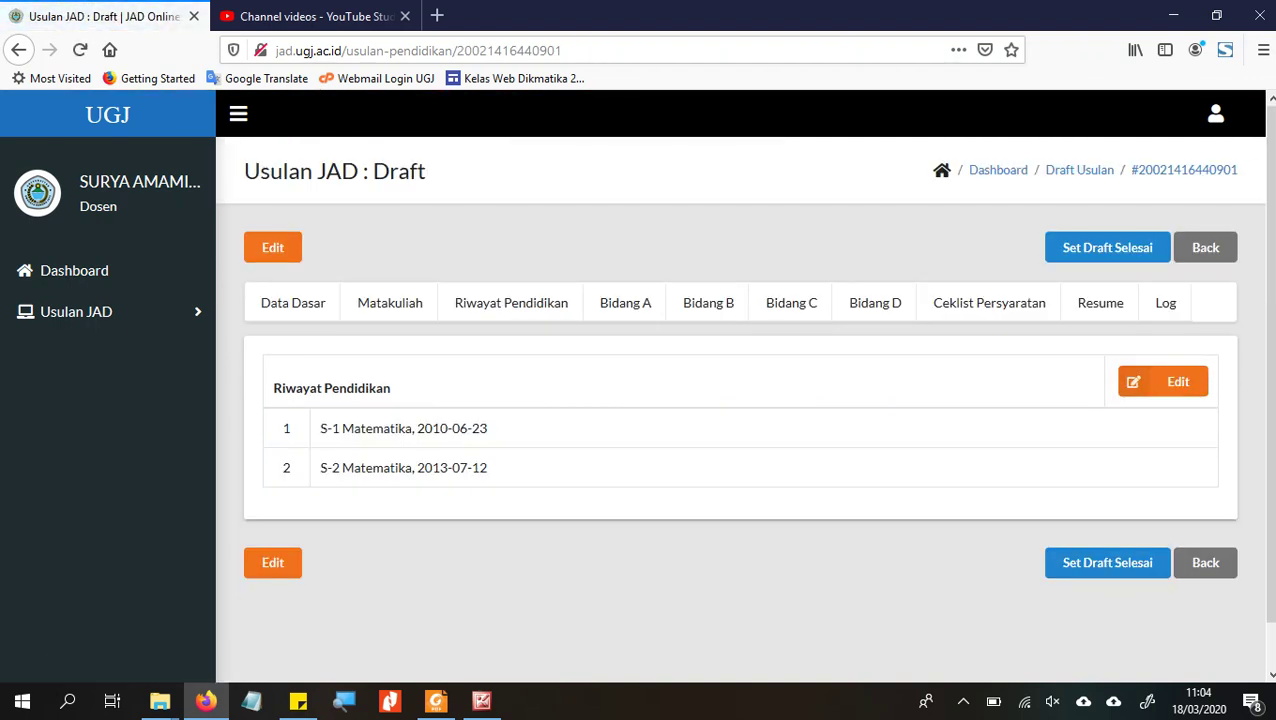
Step: Open the proposal's Bidang A section and look through the Pendidikan items of its credit table
left_click(625, 303)
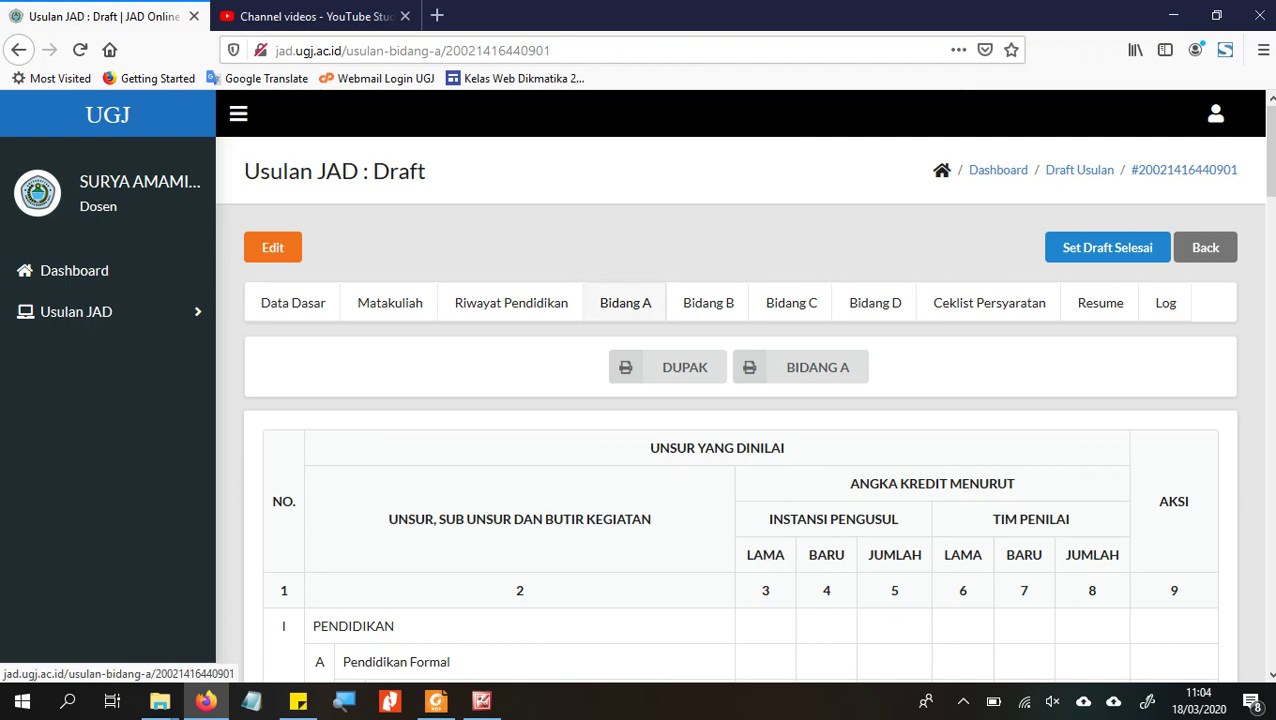
scroll(740, 400, "down", 2)
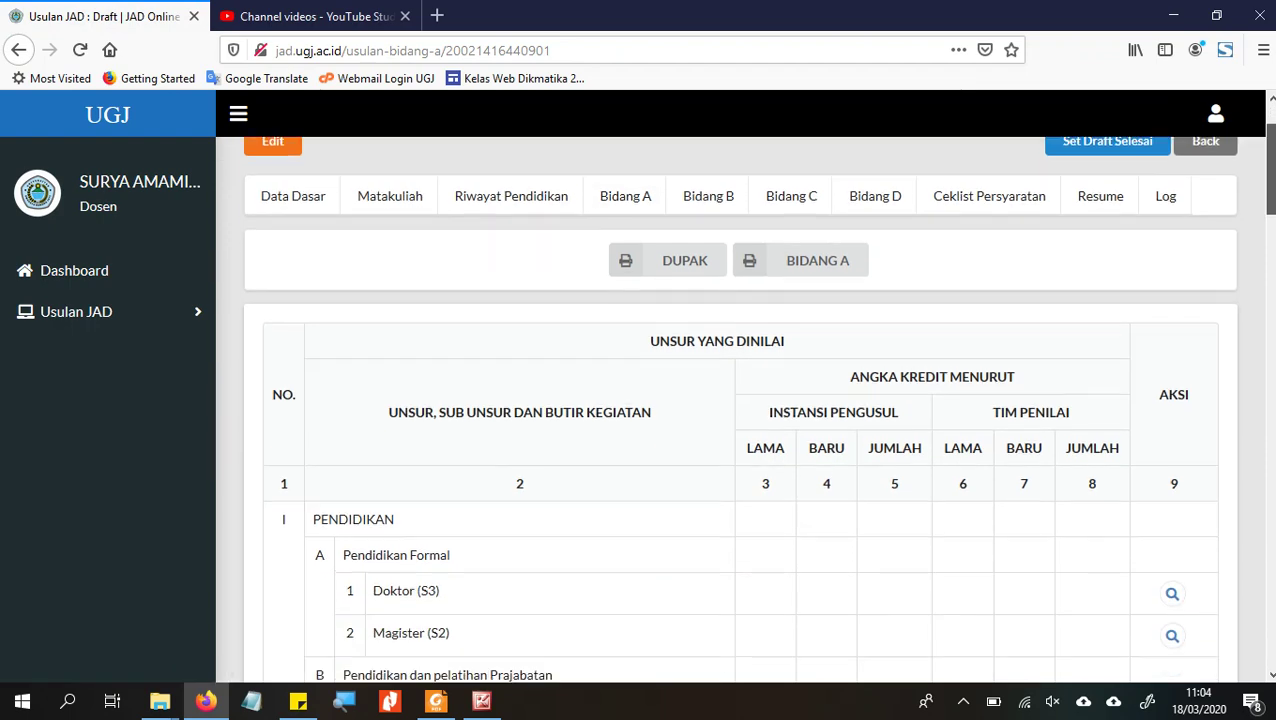
scroll(740, 400, "down", 3)
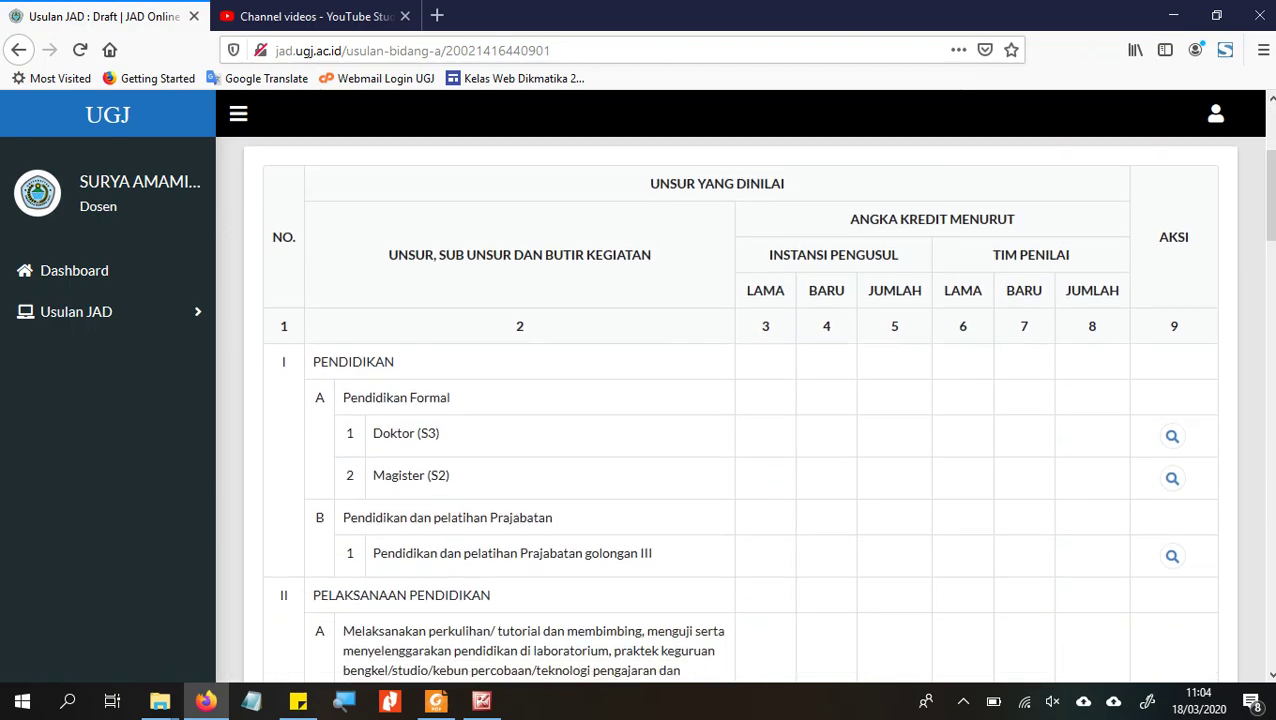
Step: Arrange the browser and the PDF guideline "PO Penilaian Angka Kredit Dosen" side by side
left_click(1216, 15)
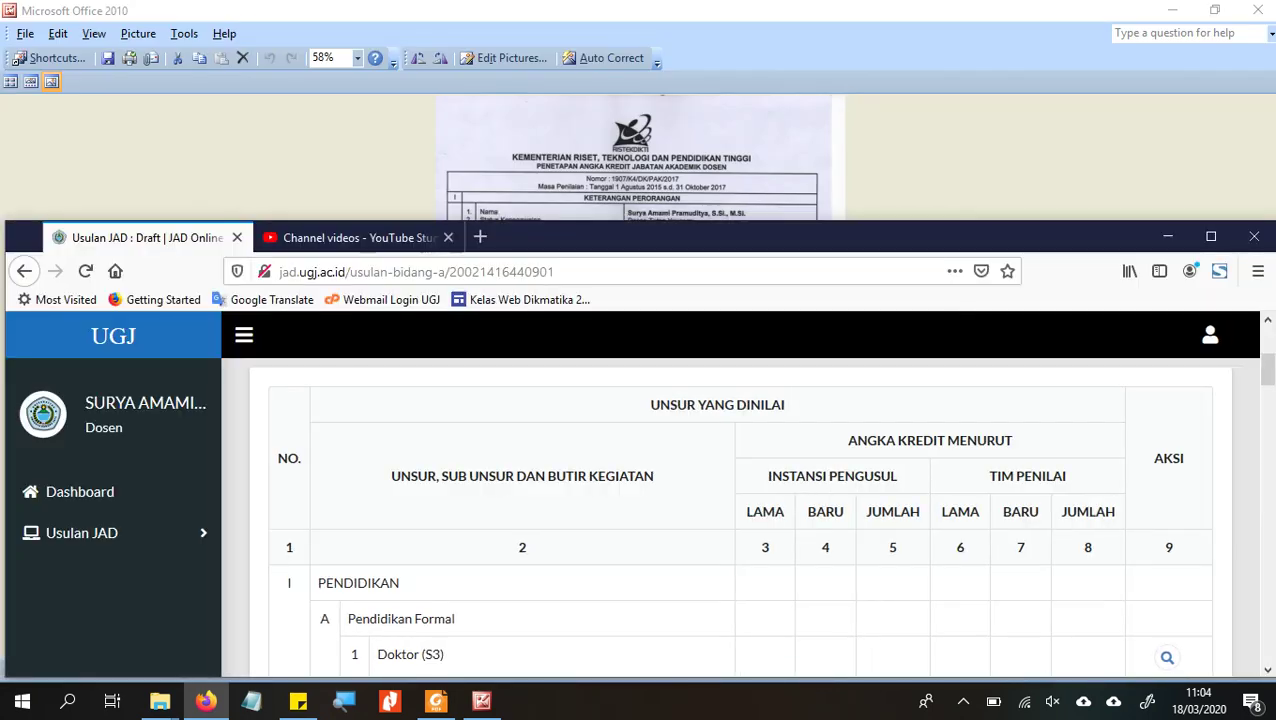
left_click_drag(538, 237, 3, 68)
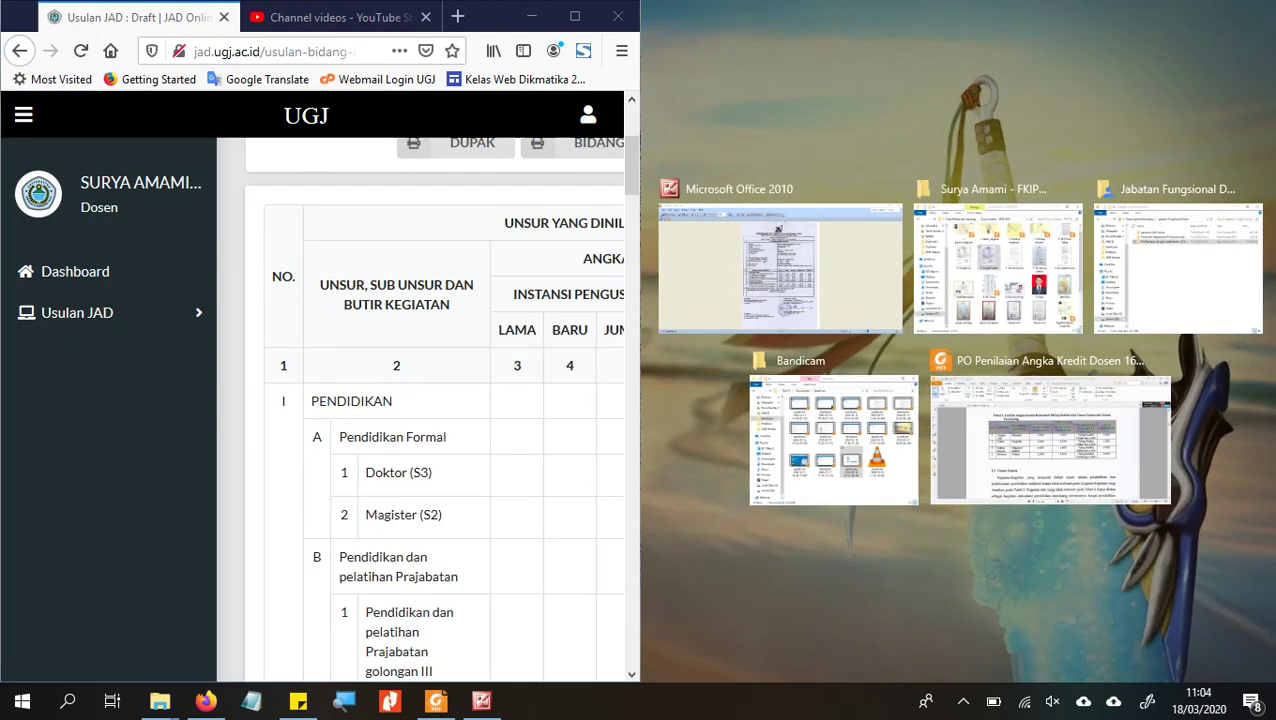
left_click(1050, 440)
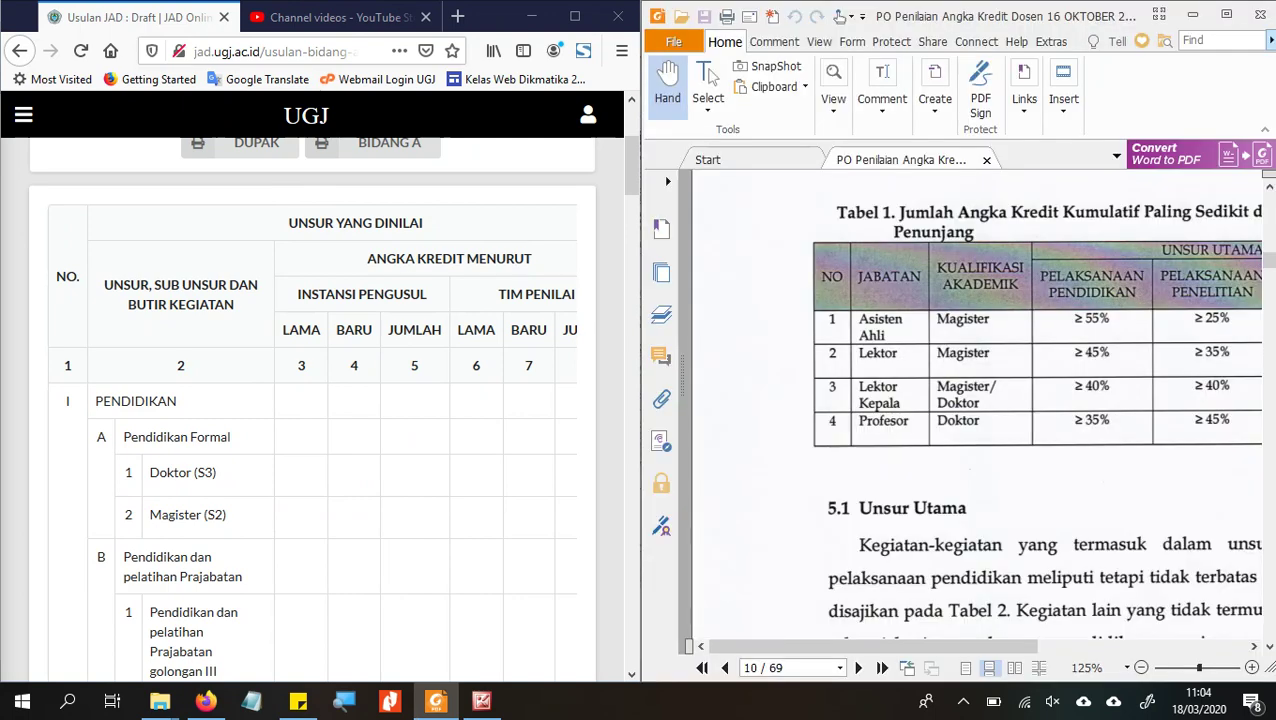
Step: Examine Tabel 2 on page 11 of the guideline against the Pendidikan items in Bidang A
key("Right")
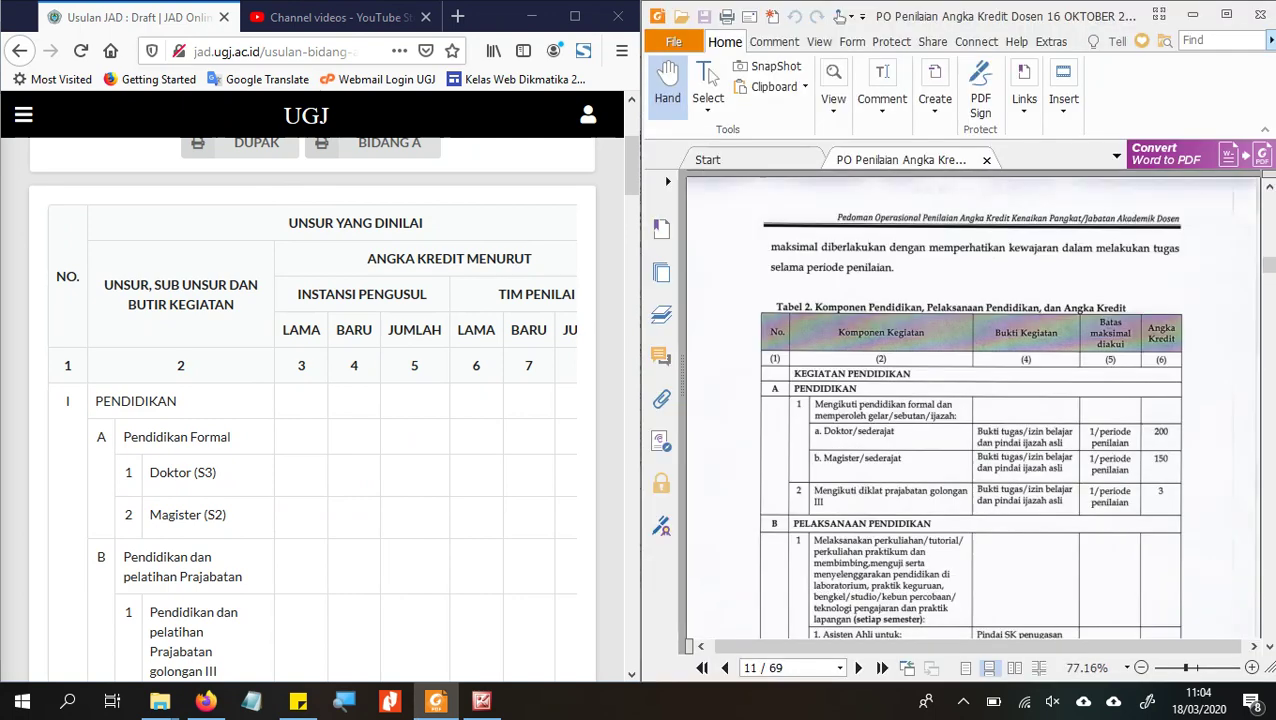
key("Down")
key("Down")
key("Down")
key("Down")
key("Down")
key("Down")
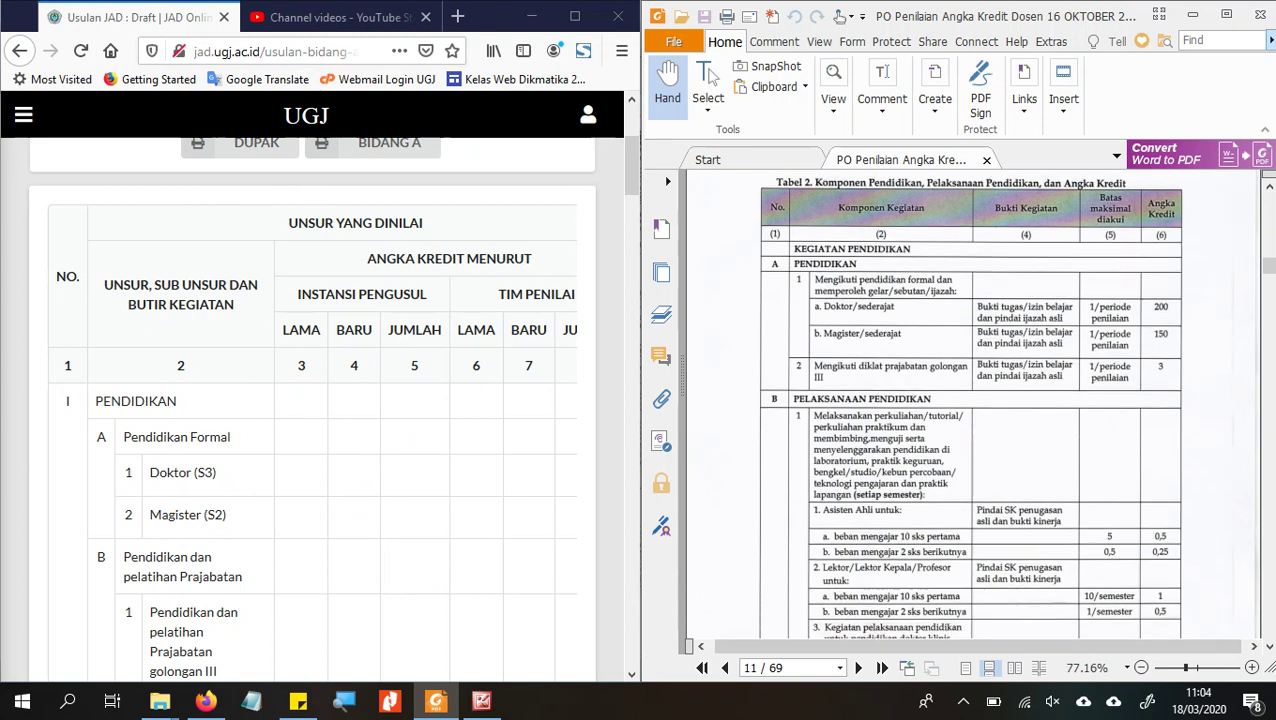
left_click(631, 168)
scroll(631, 168, "down", 1)
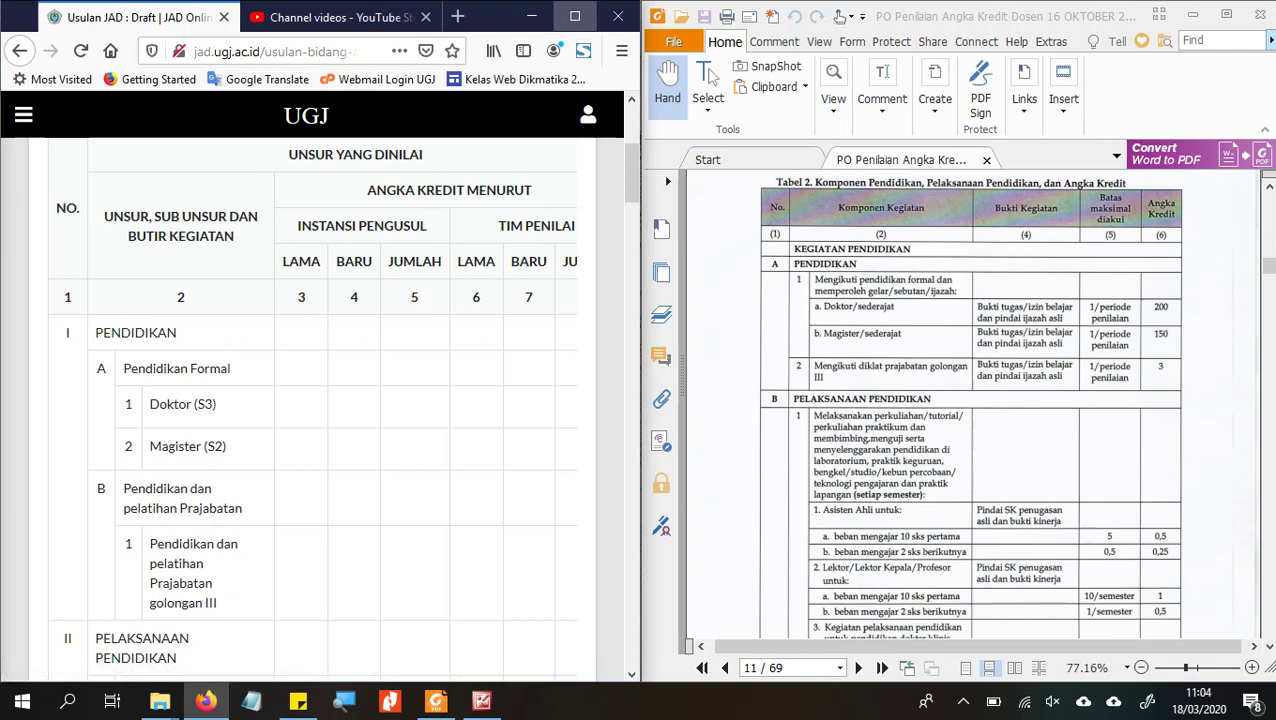
Step: Maximize the browser window and view the Pelaksanaan Pendidikan items in the Bidang A table
key("super+Up")
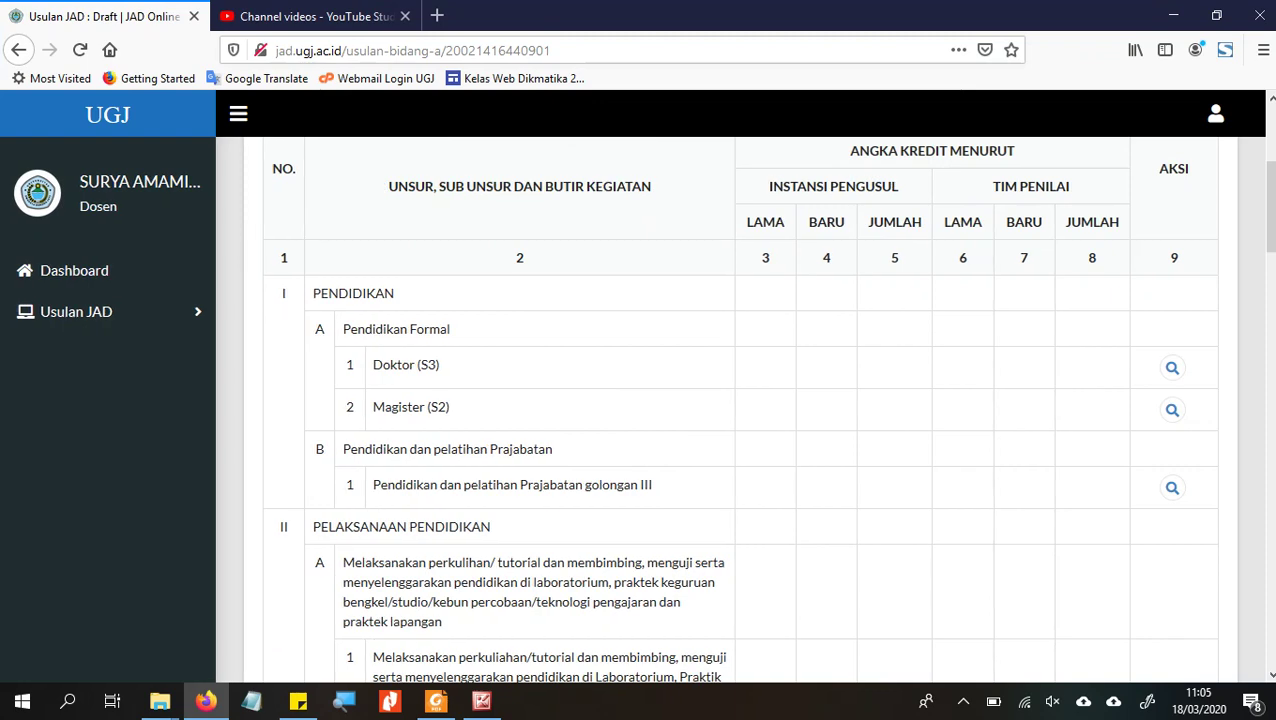
scroll(740, 410, "up", 1)
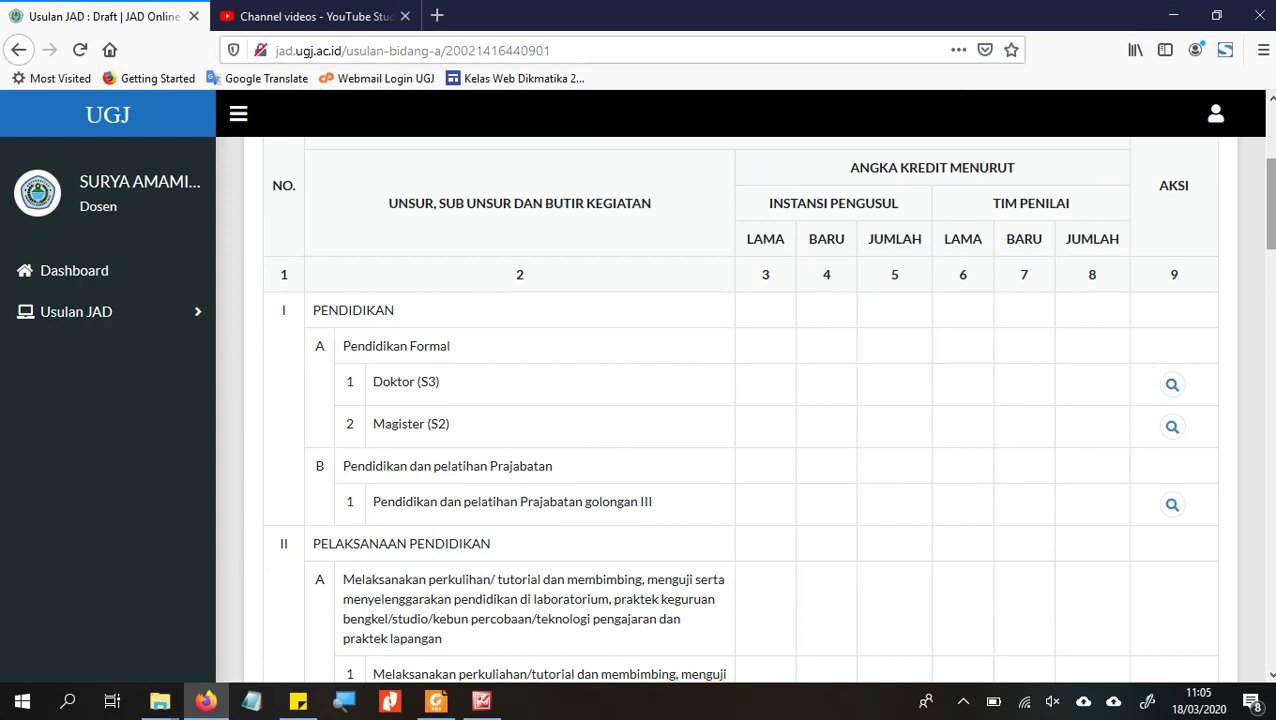
scroll(740, 400, "down", 5)
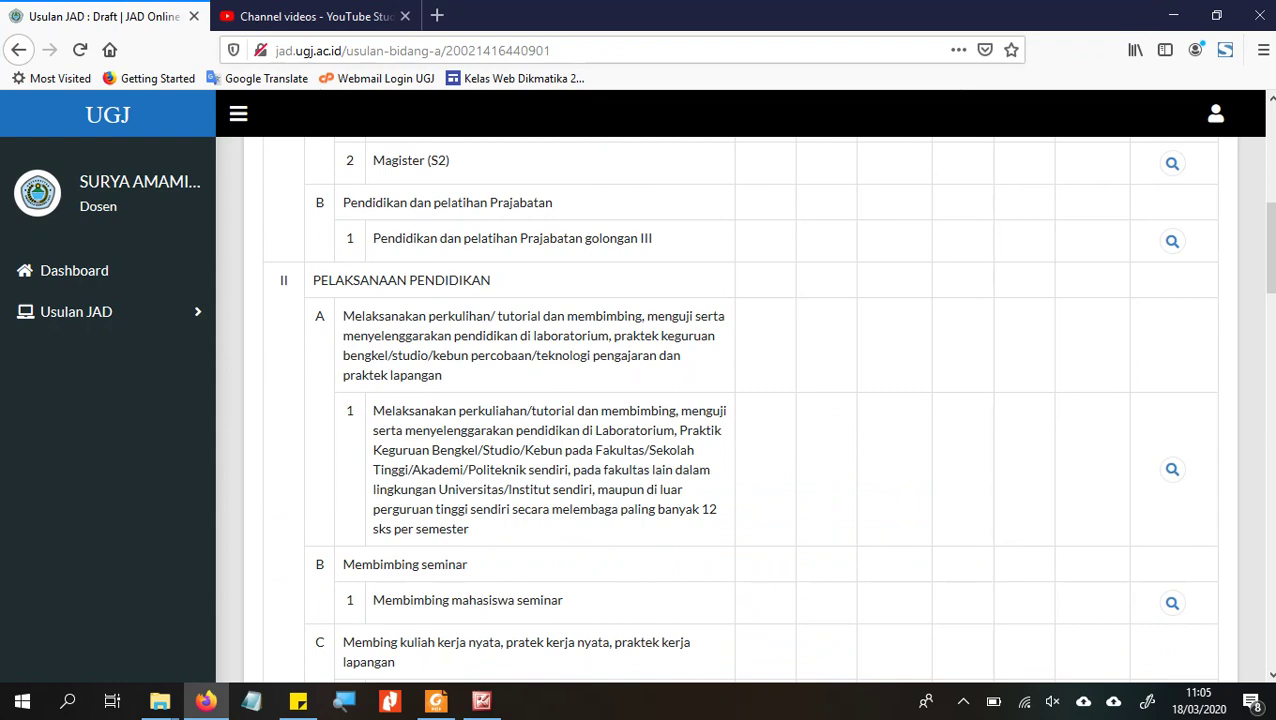
Step: Compare the Pelaksanaan Pendidikan items in Bidang A with section B of Tabel 2 on page 11 of the PDF guideline
left_click(436, 701)
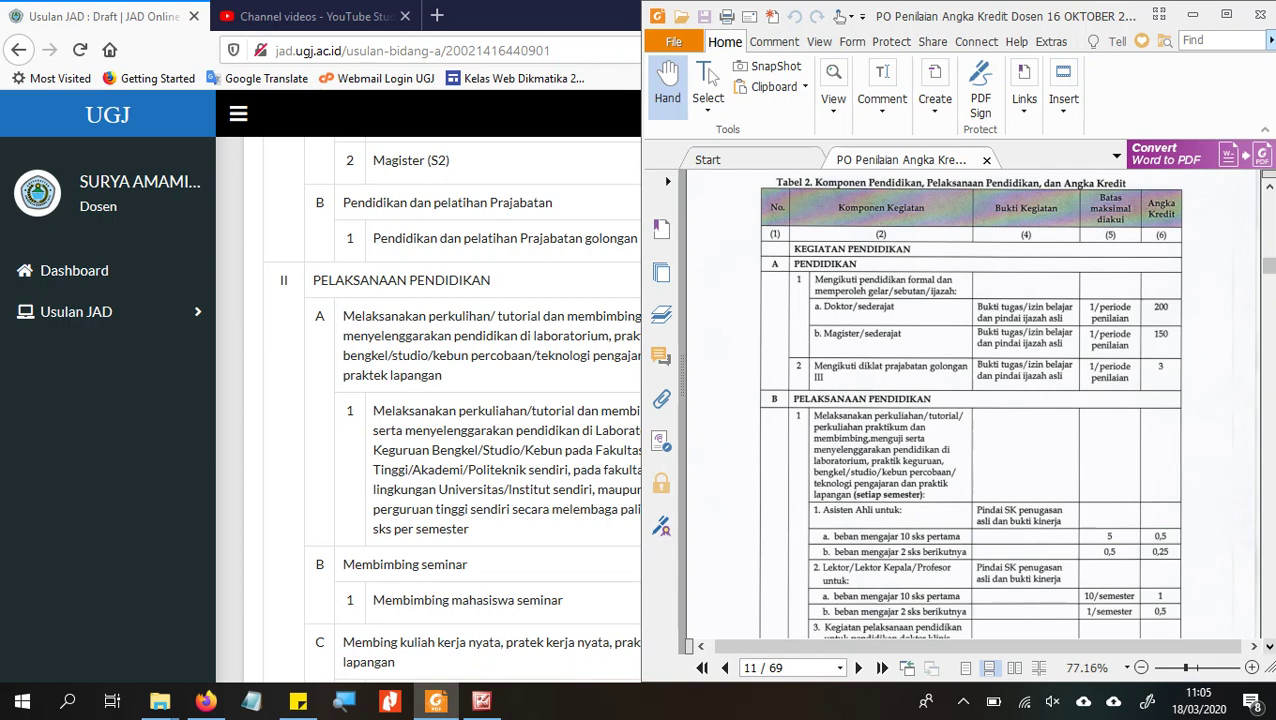
scroll(970, 400, "down", 3)
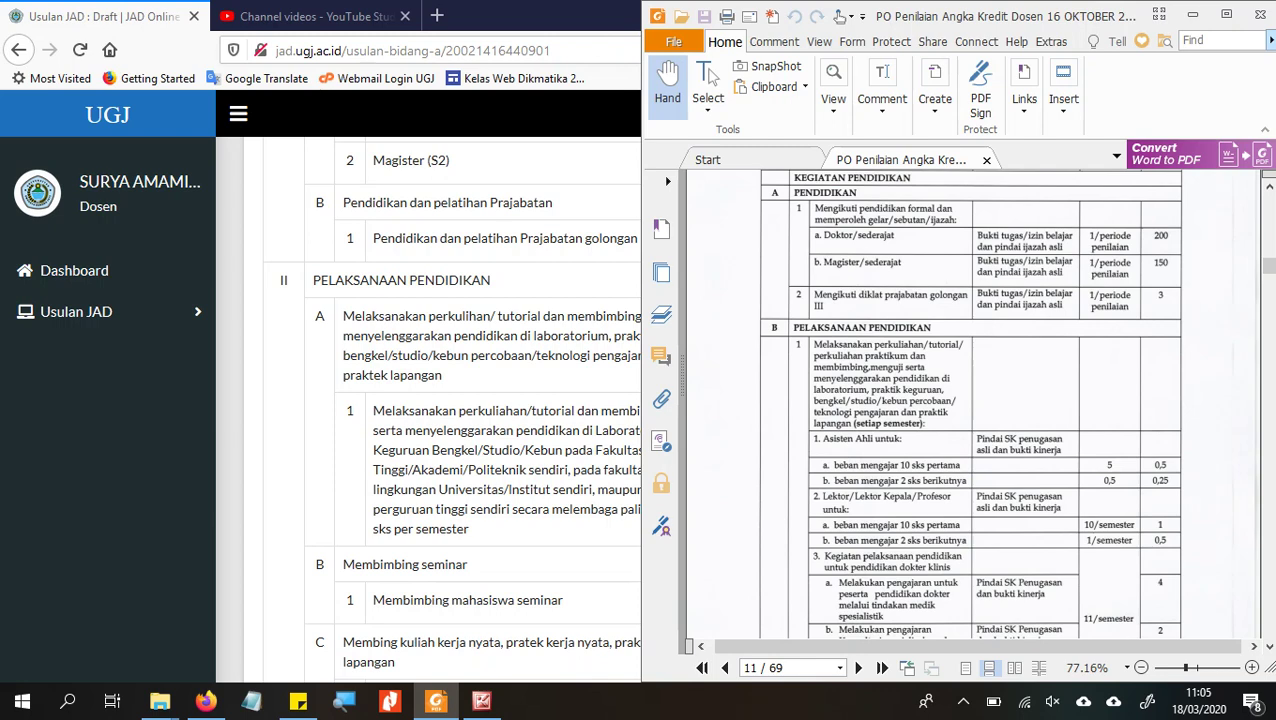
key("alt+Tab")
scroll(740, 400, "up", 3)
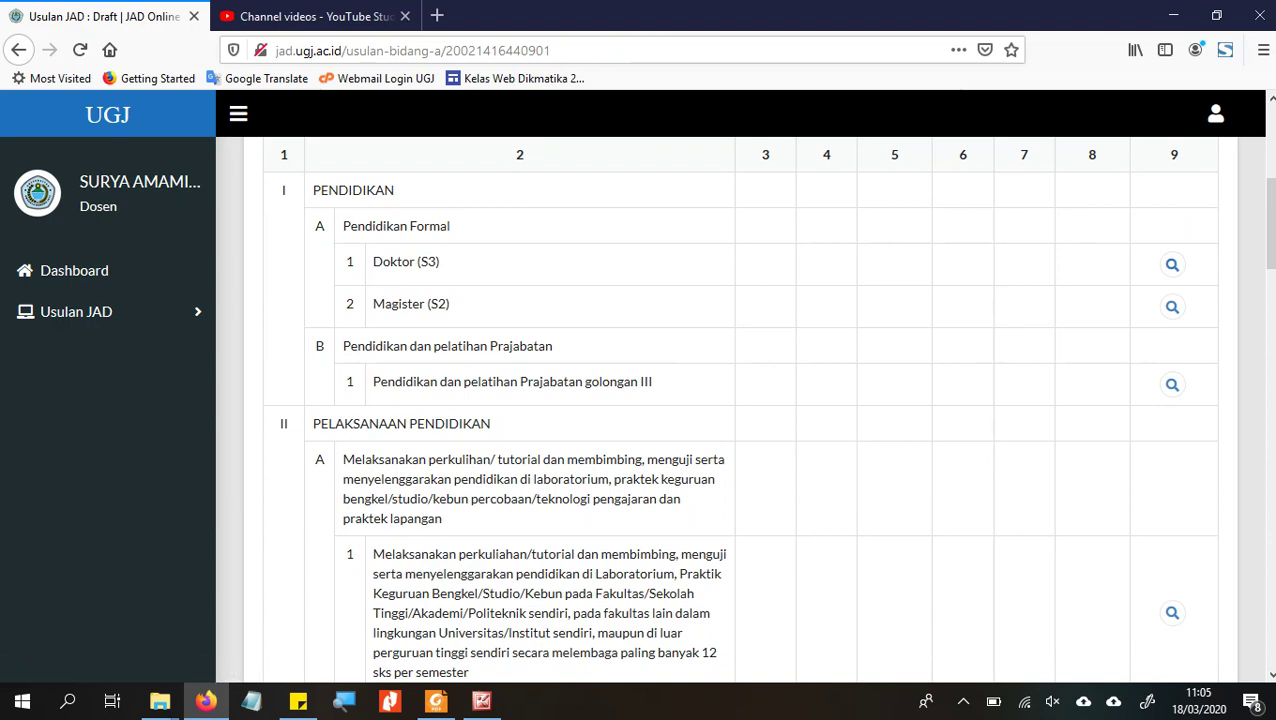
scroll(740, 400, "down", 3)
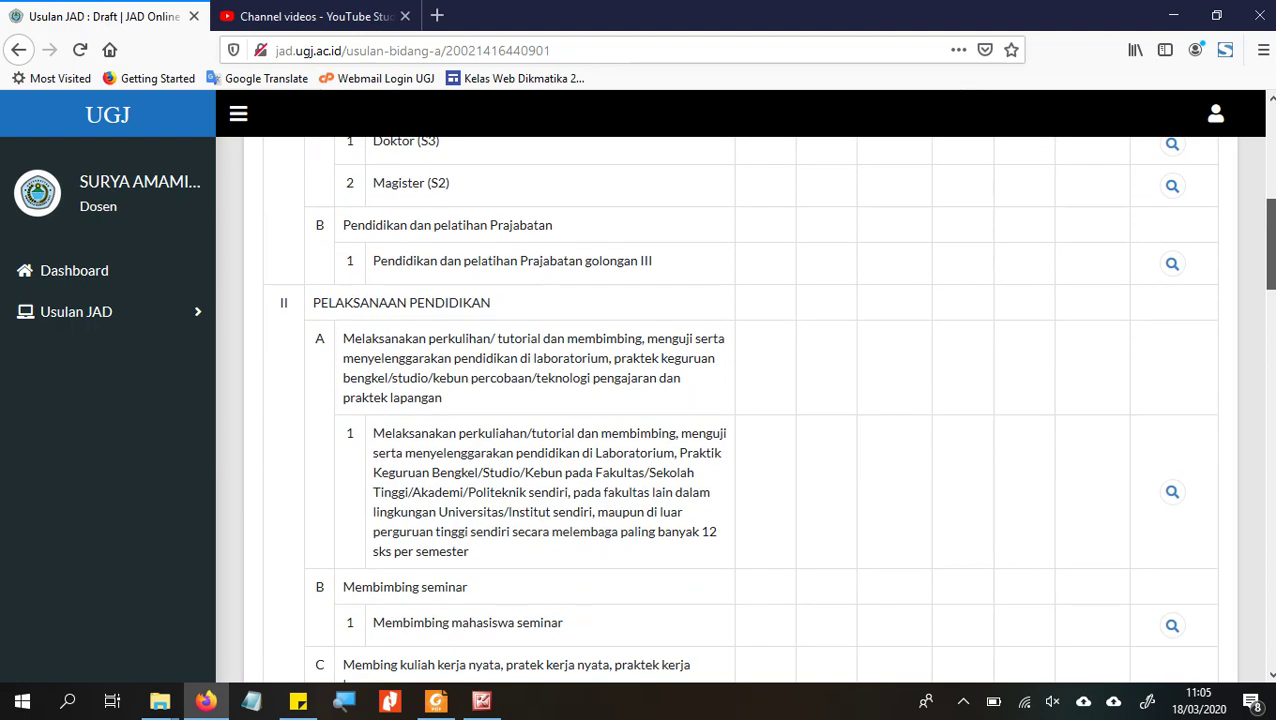
scroll(740, 400, "down", 2)
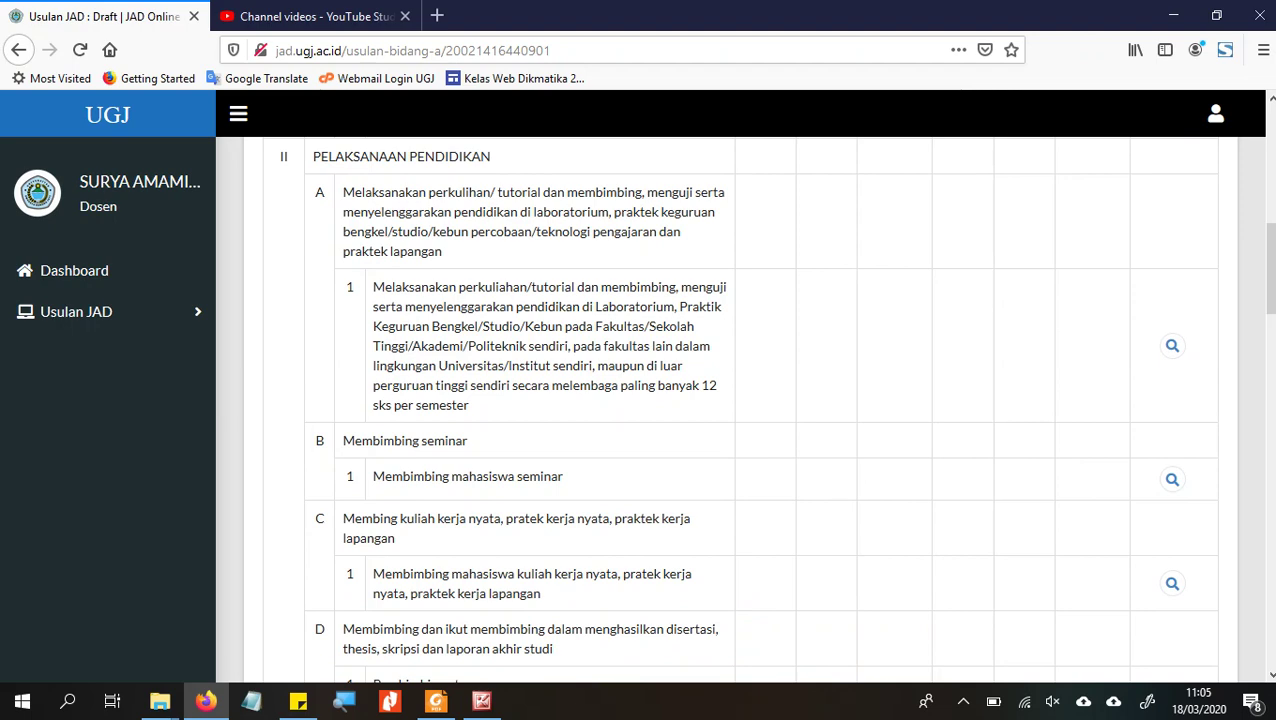
left_click(435, 701)
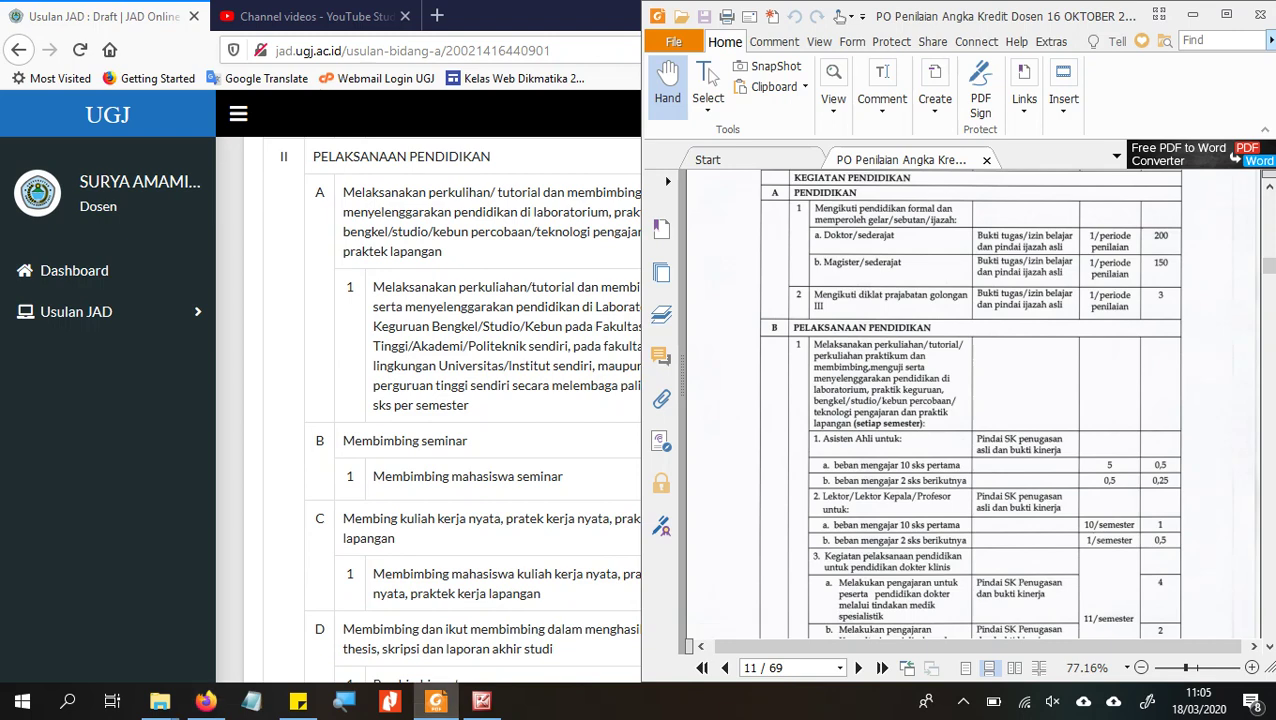
scroll(970, 400, "down", 2)
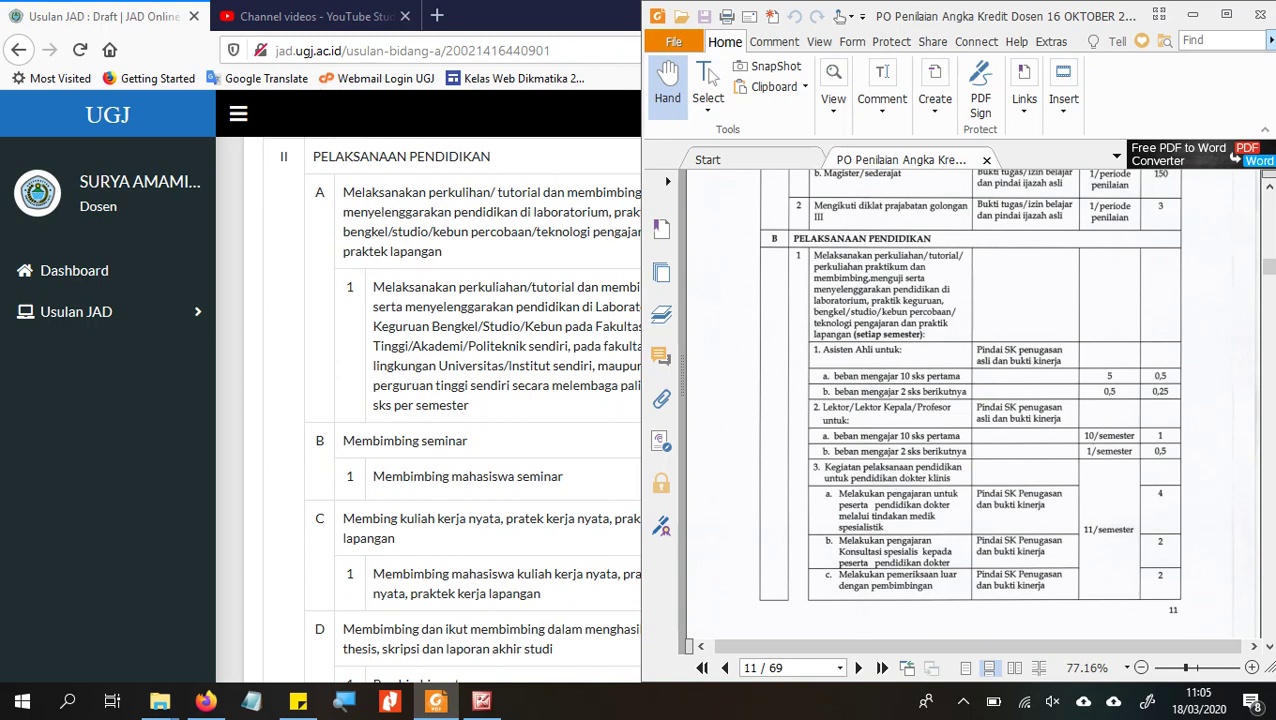
Step: In the browser, open the Bidang A item for teaching and tutorials, and start a new DUPAK Usulan entry in the Baru column
key("alt+Tab")
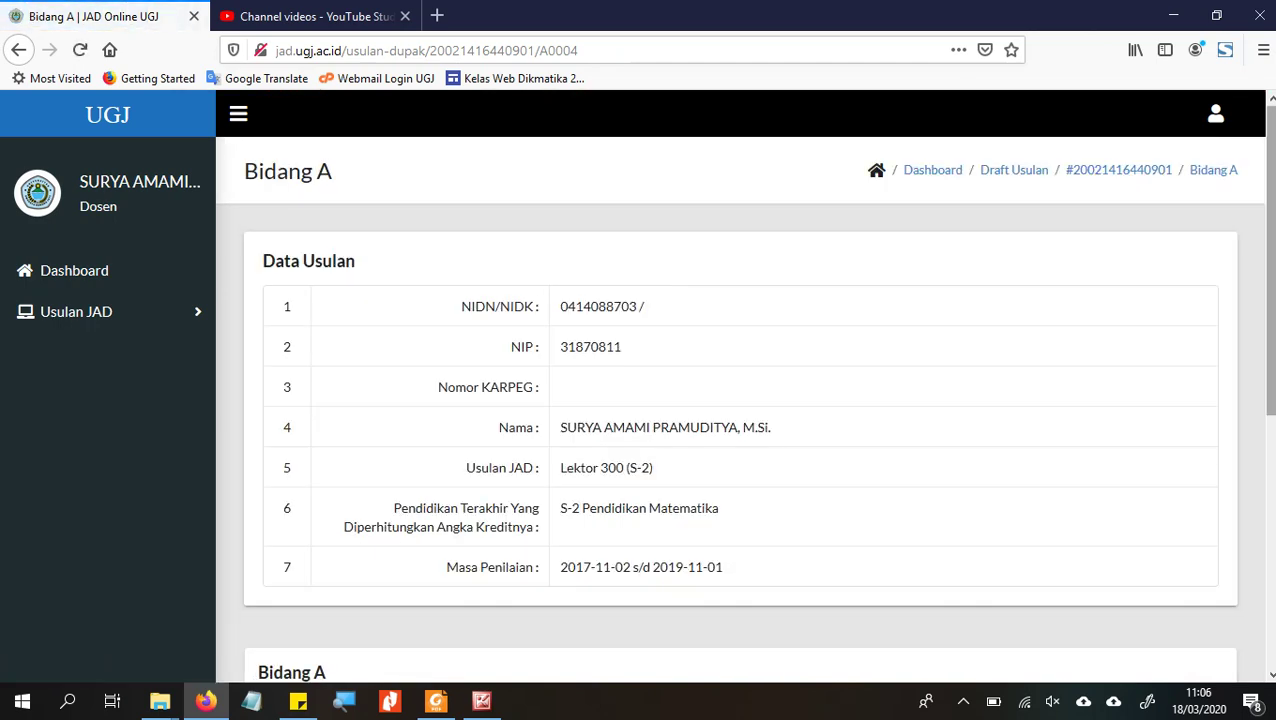
scroll(740, 410, "down", 5)
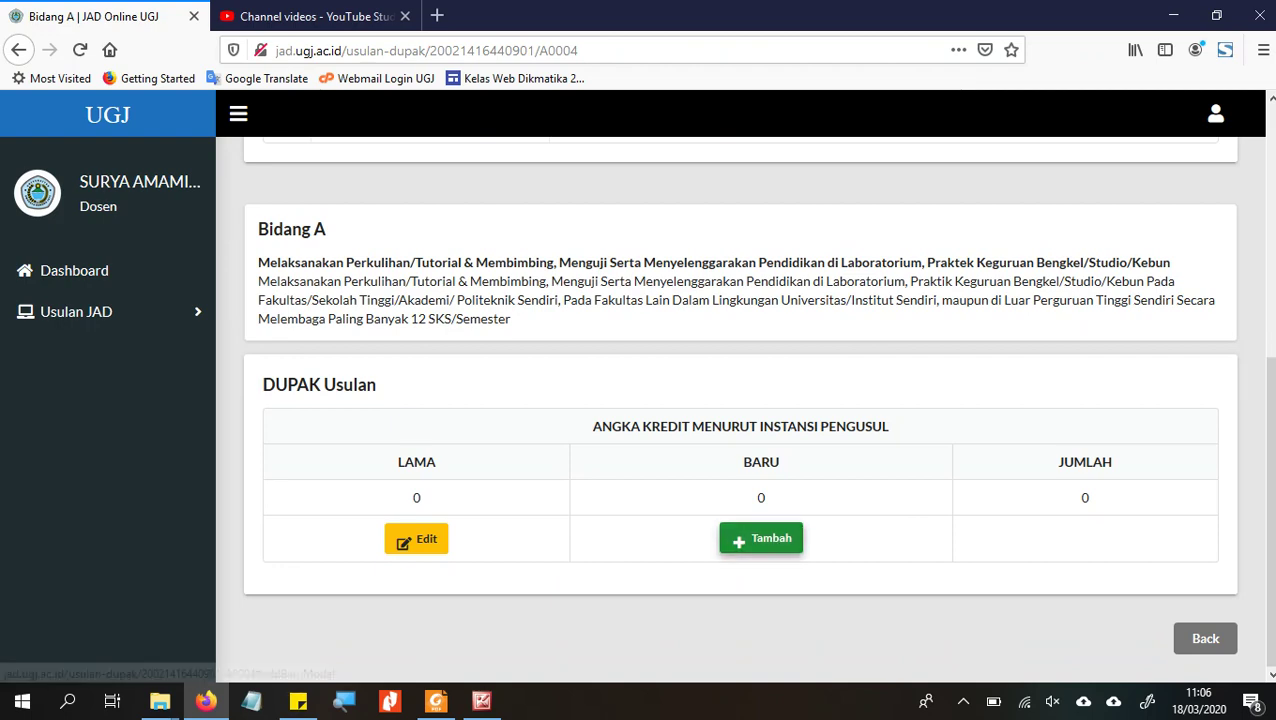
left_click(761, 540)
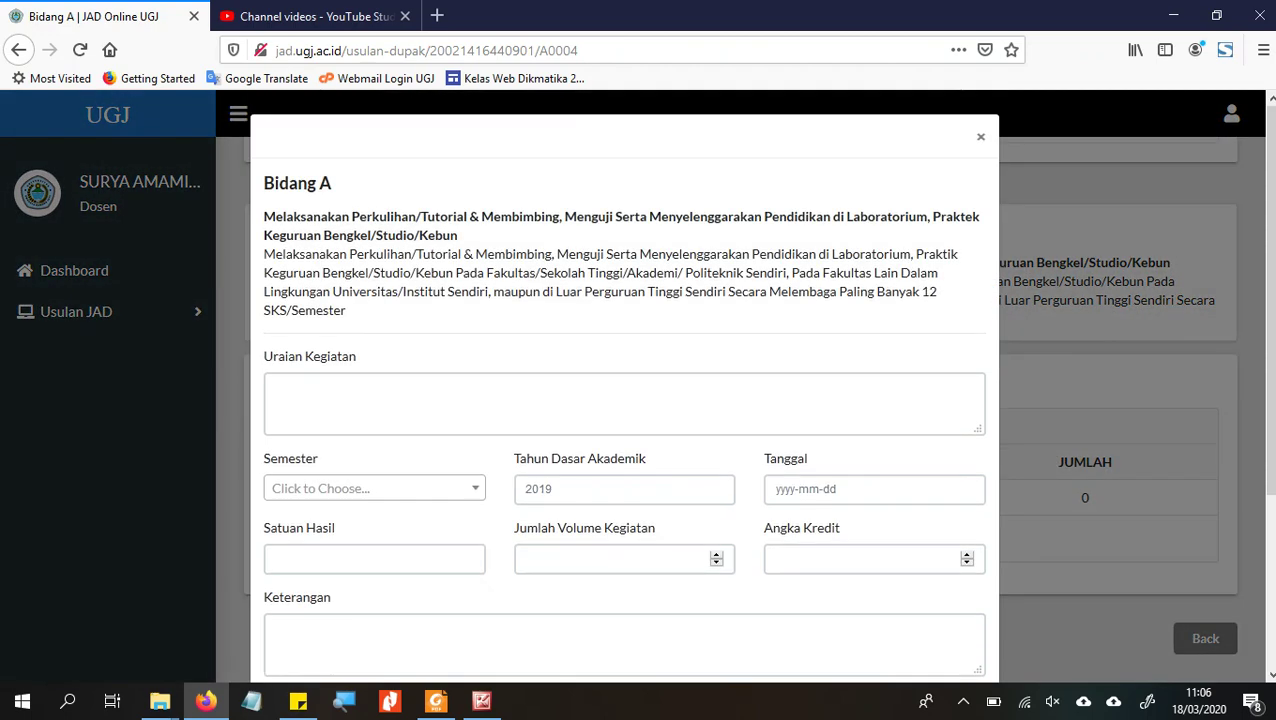
scroll(624, 400, "down", 2)
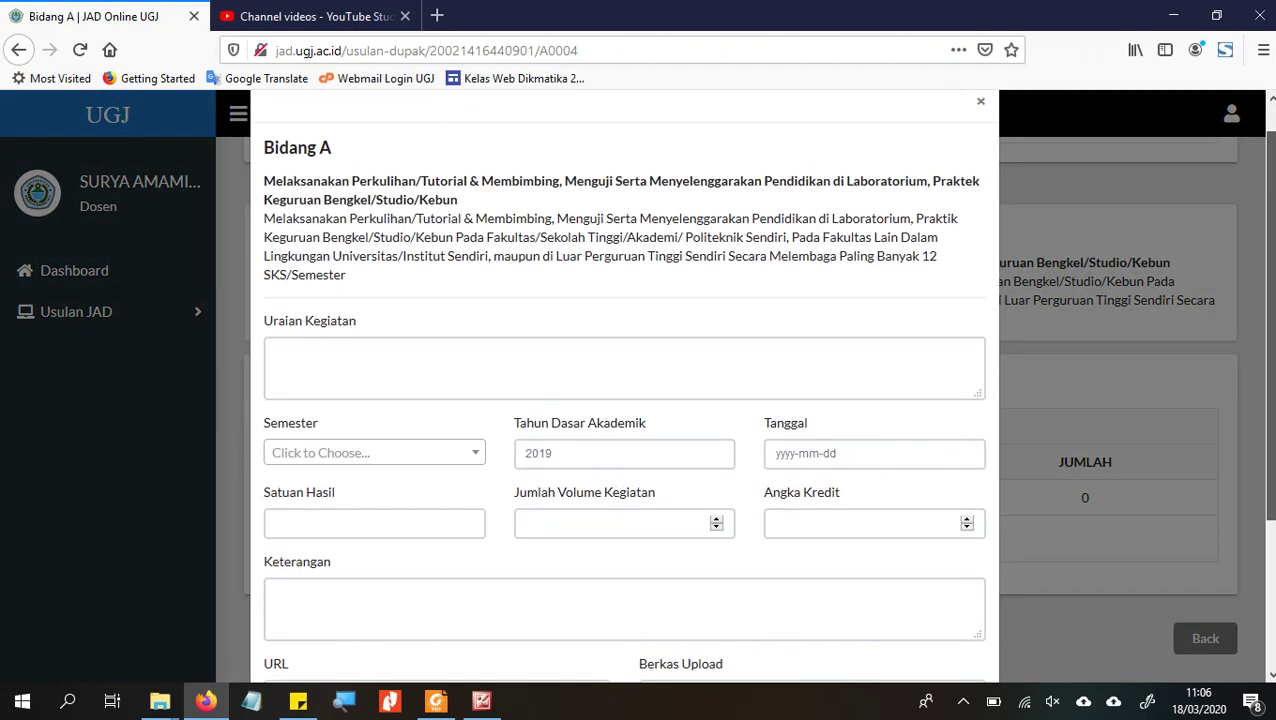
scroll(624, 400, "down", 2)
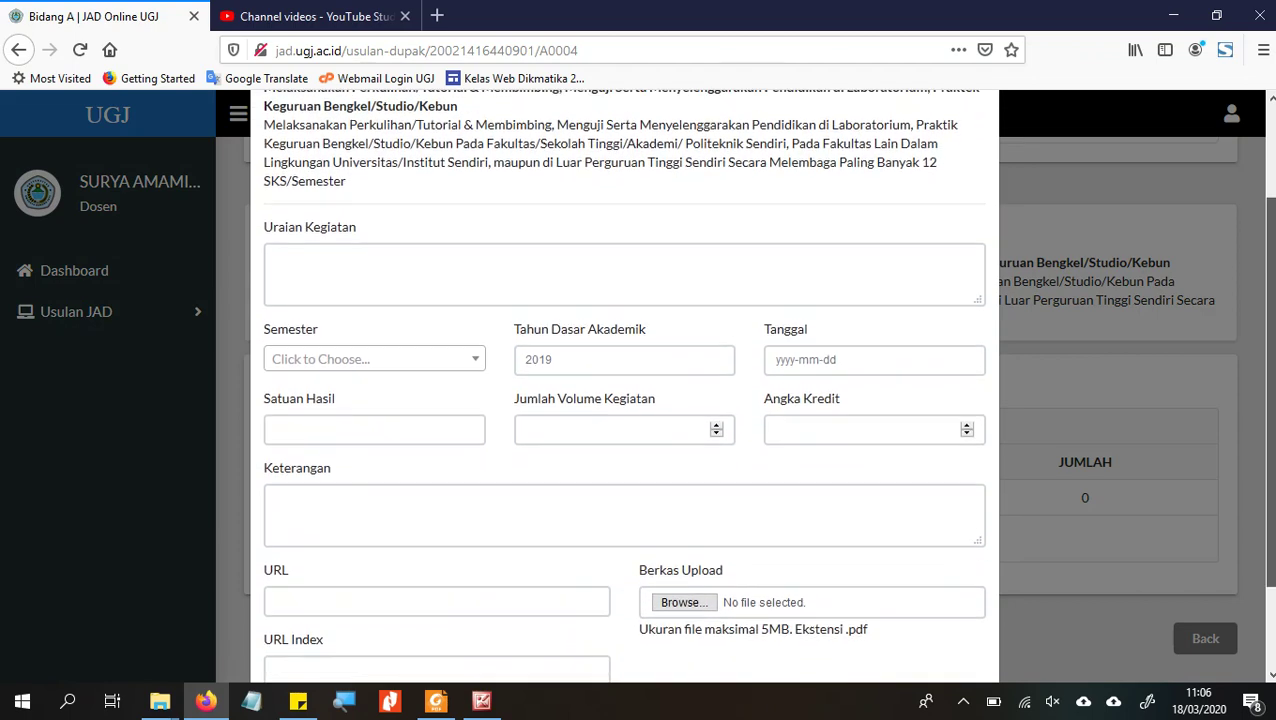
scroll(624, 400, "down", 1)
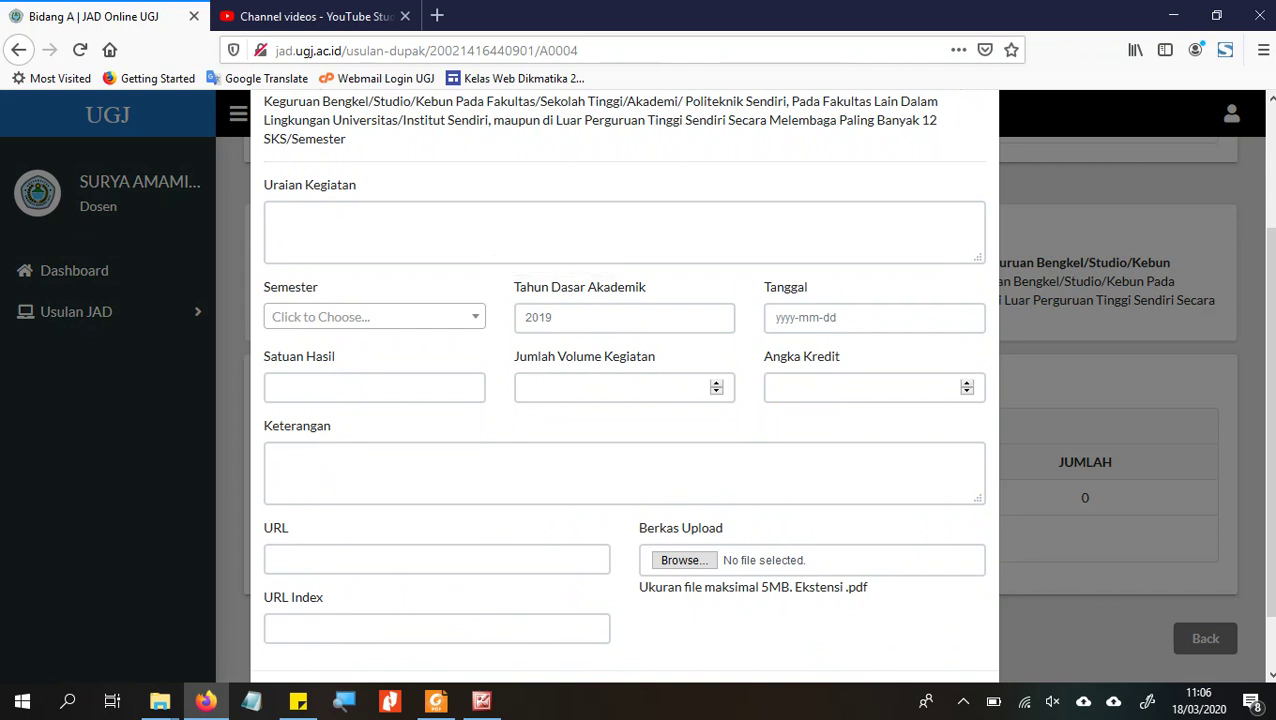
Step: Enter "Mengajar Semester Ganjil T.A 2019/2020" as the Uraian Kegiatan and set the Semester to Ganjil
left_click(500, 235)
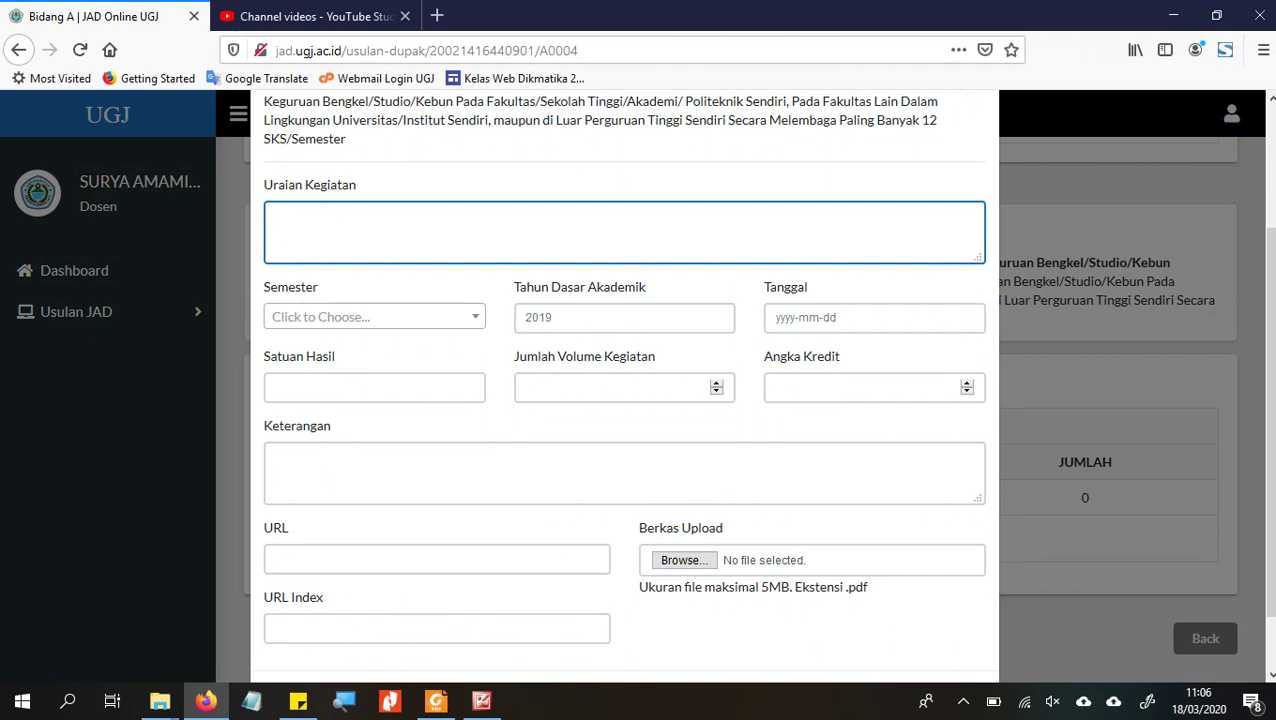
type("Ganji")
key("ctrl+a")
type("U")
key("BackSpace")
type("P")
key("BackSpace")
type("Mengajar Ganjil")
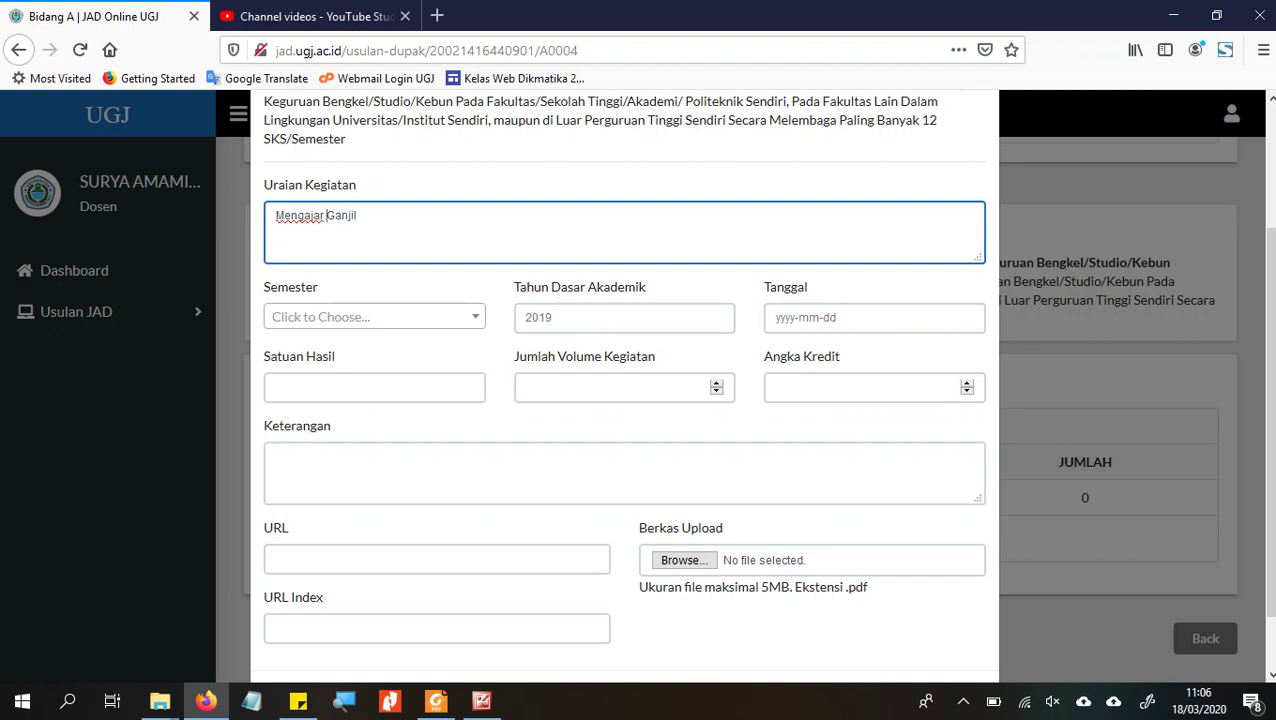
left_click(326, 215)
type("Semester Ganjil T.A")
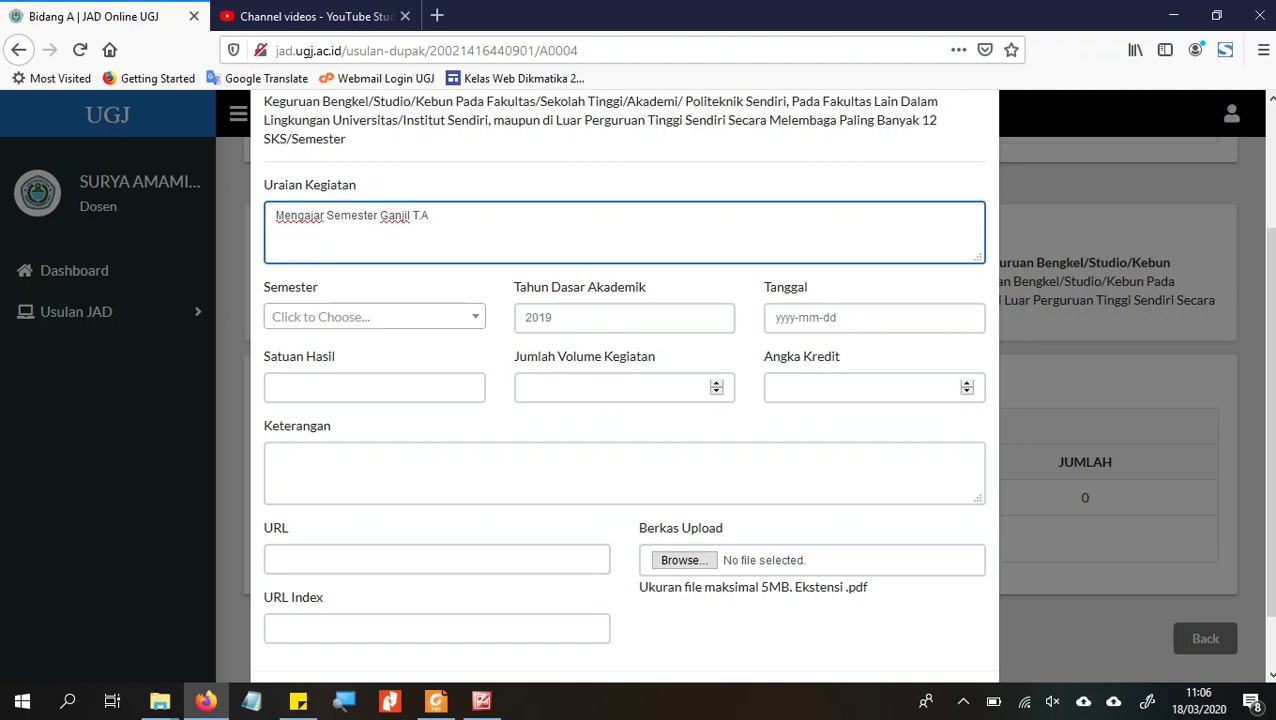
type(" 2019/2020")
left_click(374, 316)
key("Return")
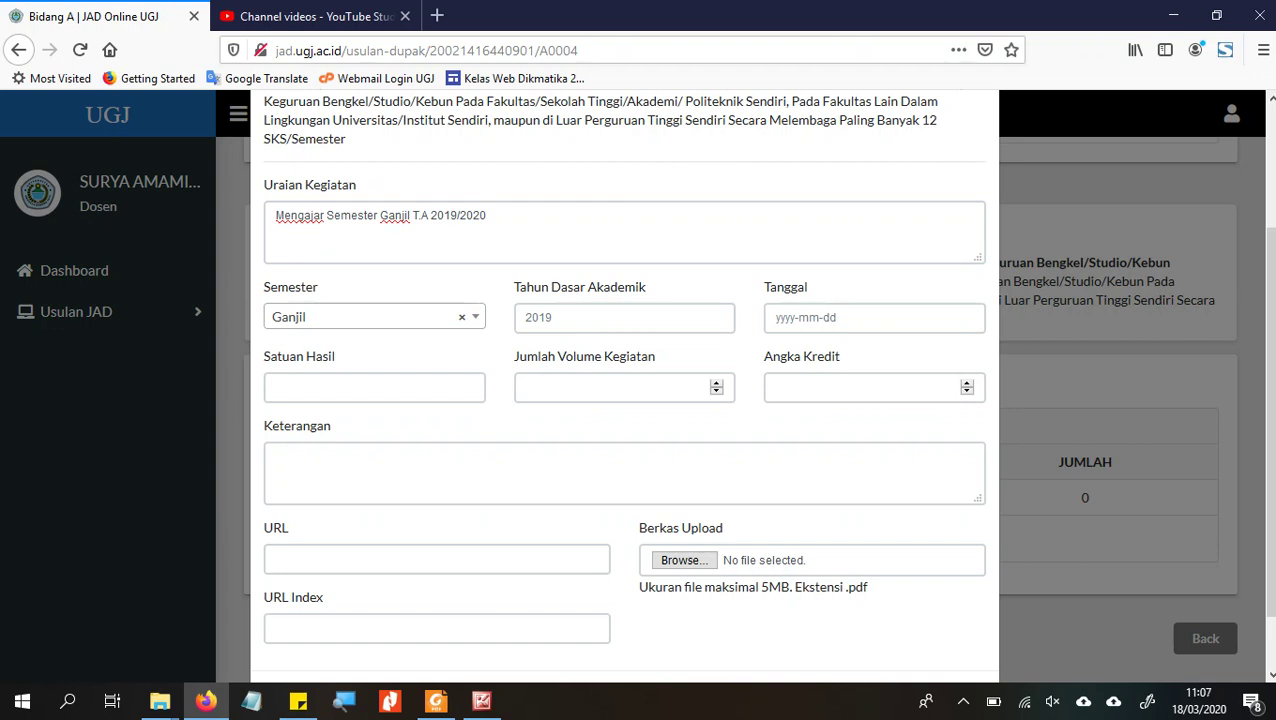
Step: Set the entry's Tanggal to 2019-09-02 and its Satuan Hasil to "sks"
left_click(792, 318)
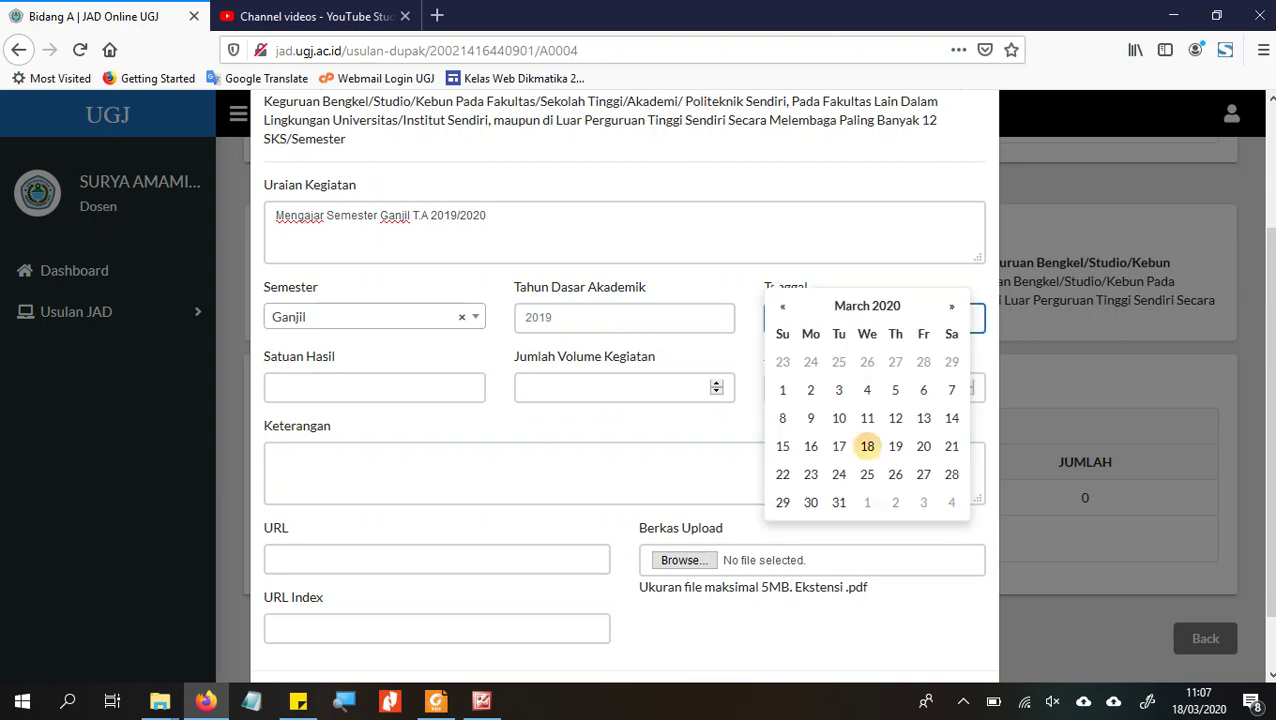
left_click(782, 306)
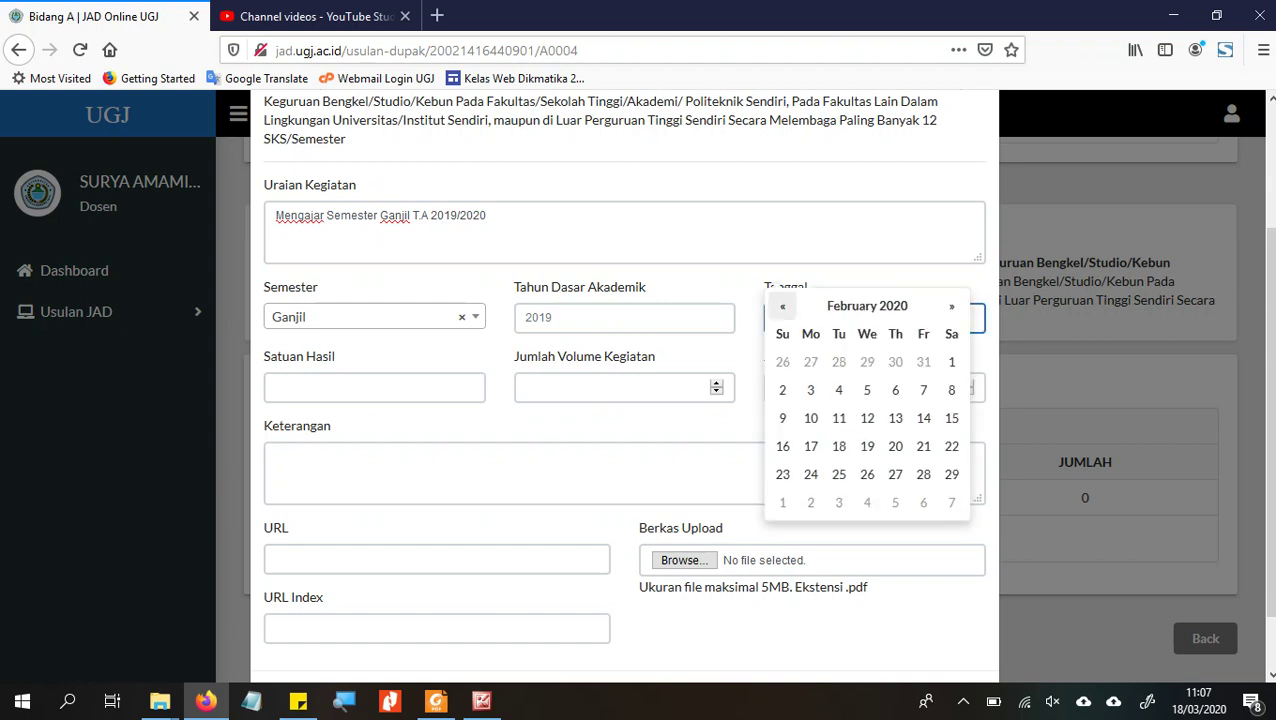
left_click(782, 306)
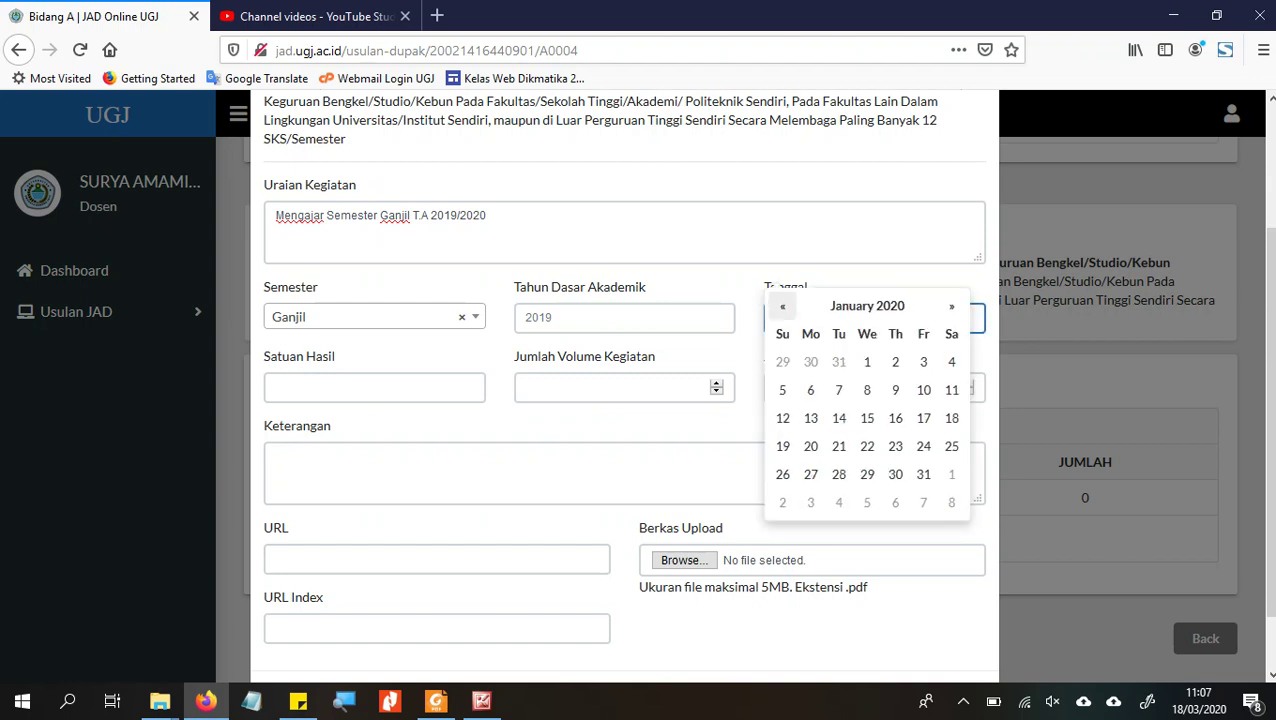
left_click(782, 306)
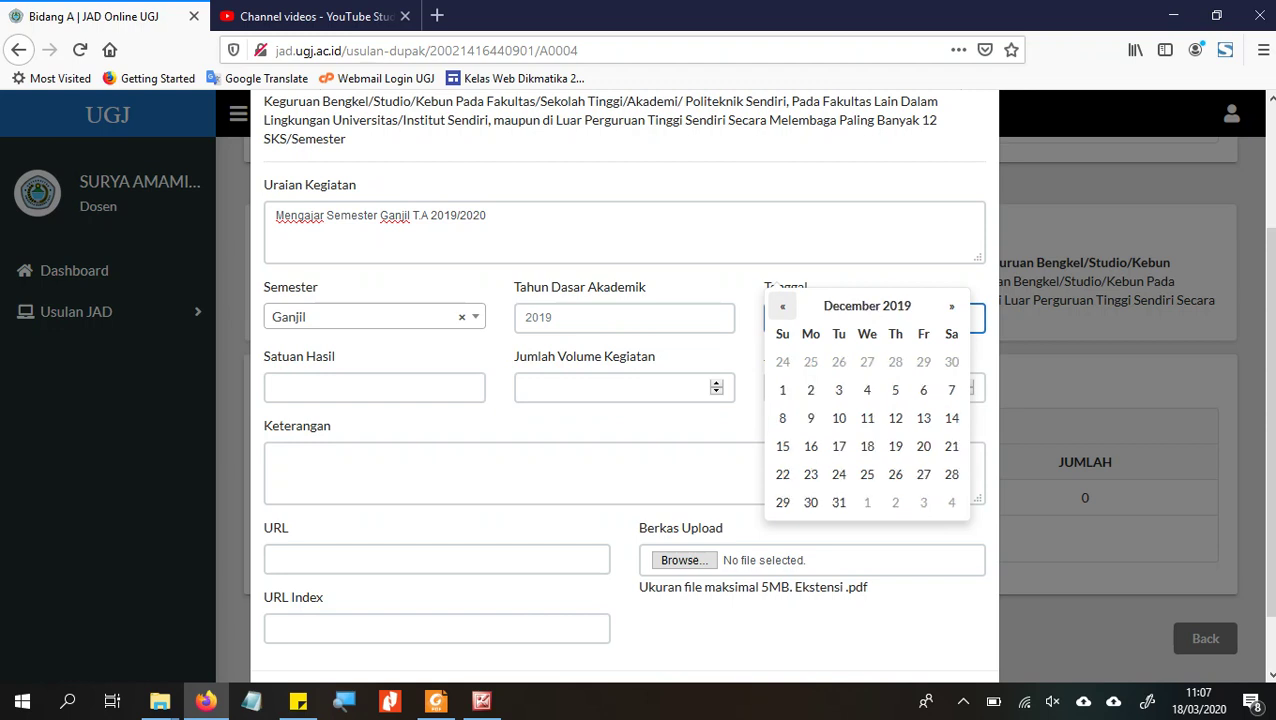
left_click(782, 306)
left_click(782, 306)
left_click(782, 306)
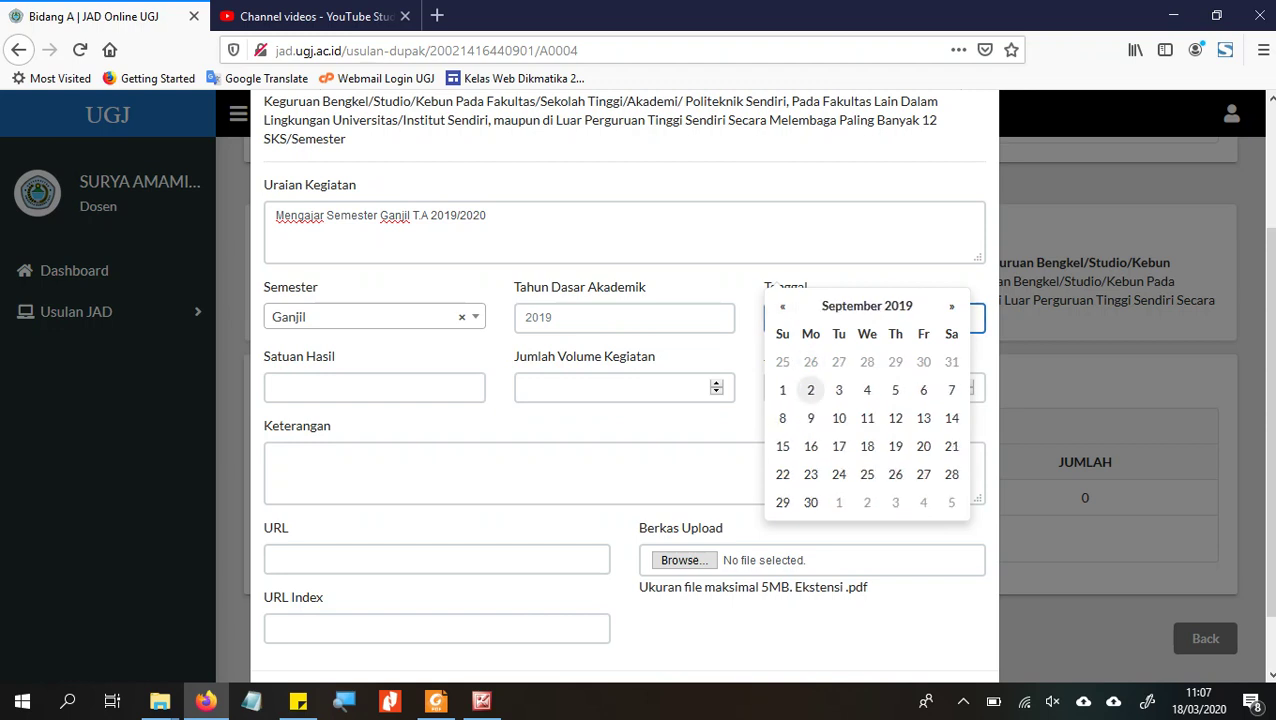
left_click(810, 390)
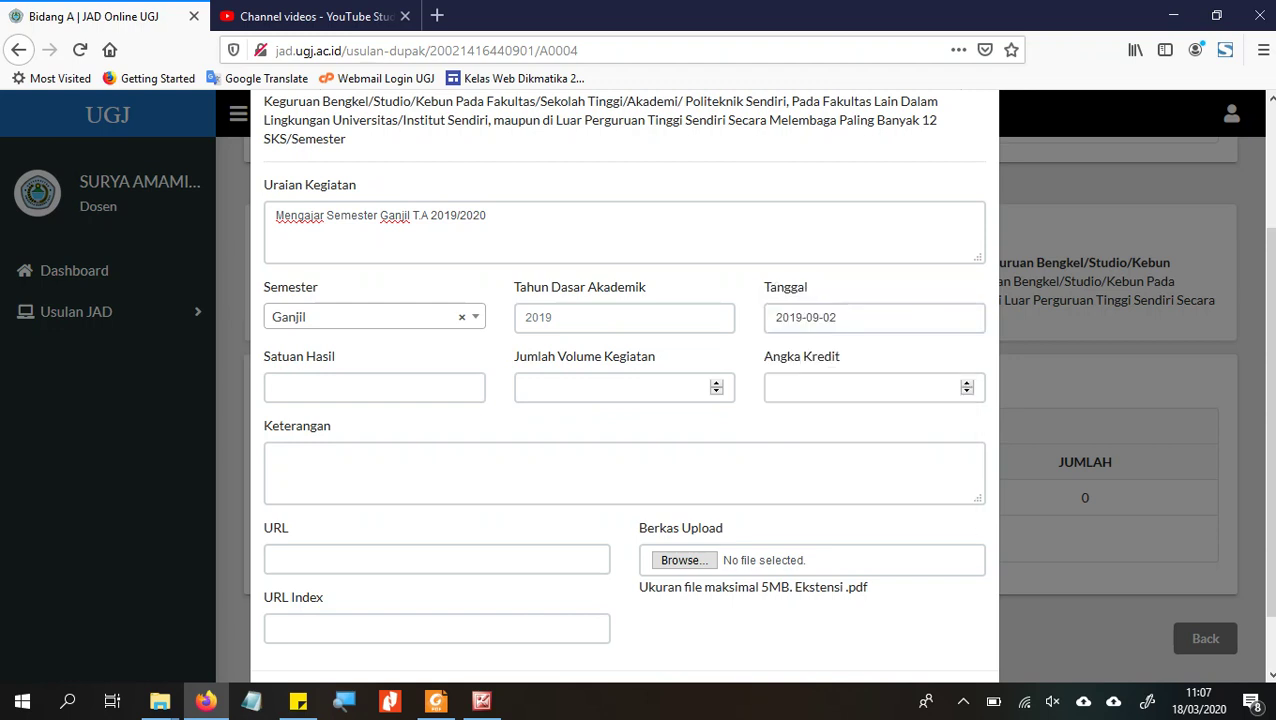
left_click(400, 388)
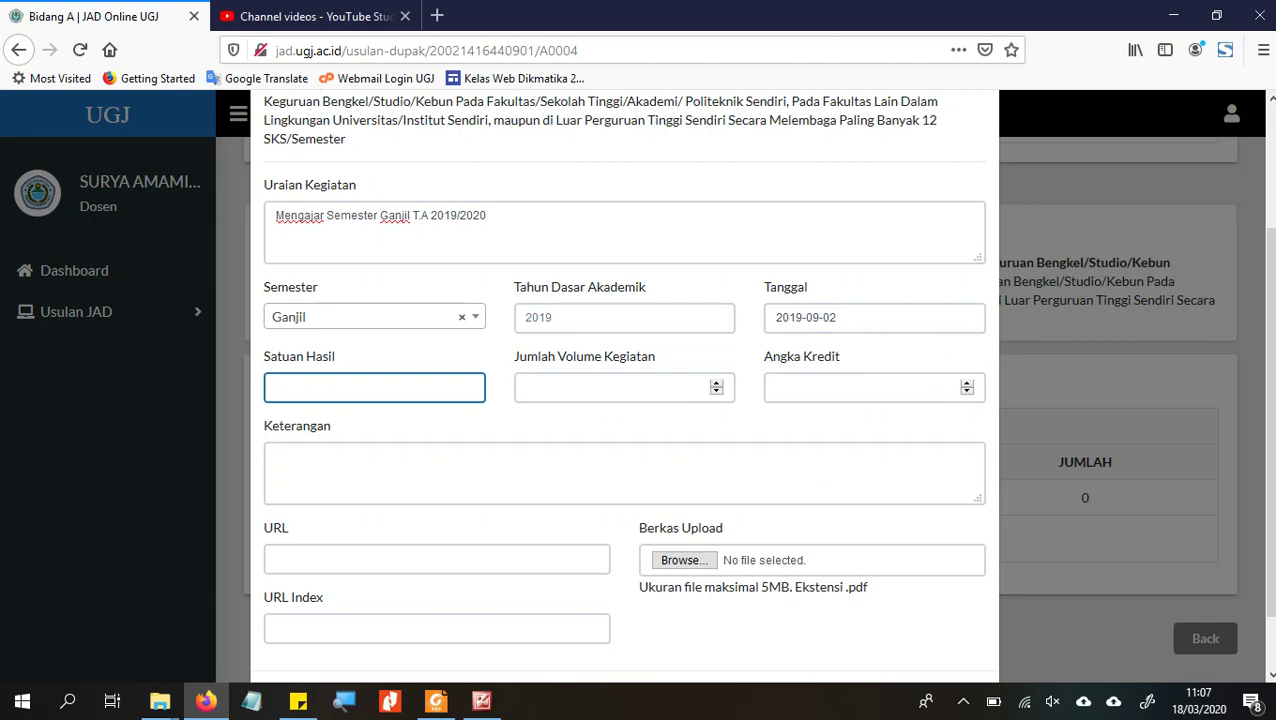
type("sks")
Step: Maximize the PDF guideline and examine the teaching credit rules on page 11 and the DUPAK example in Tabel 3 on page 15
key("alt+Tab")
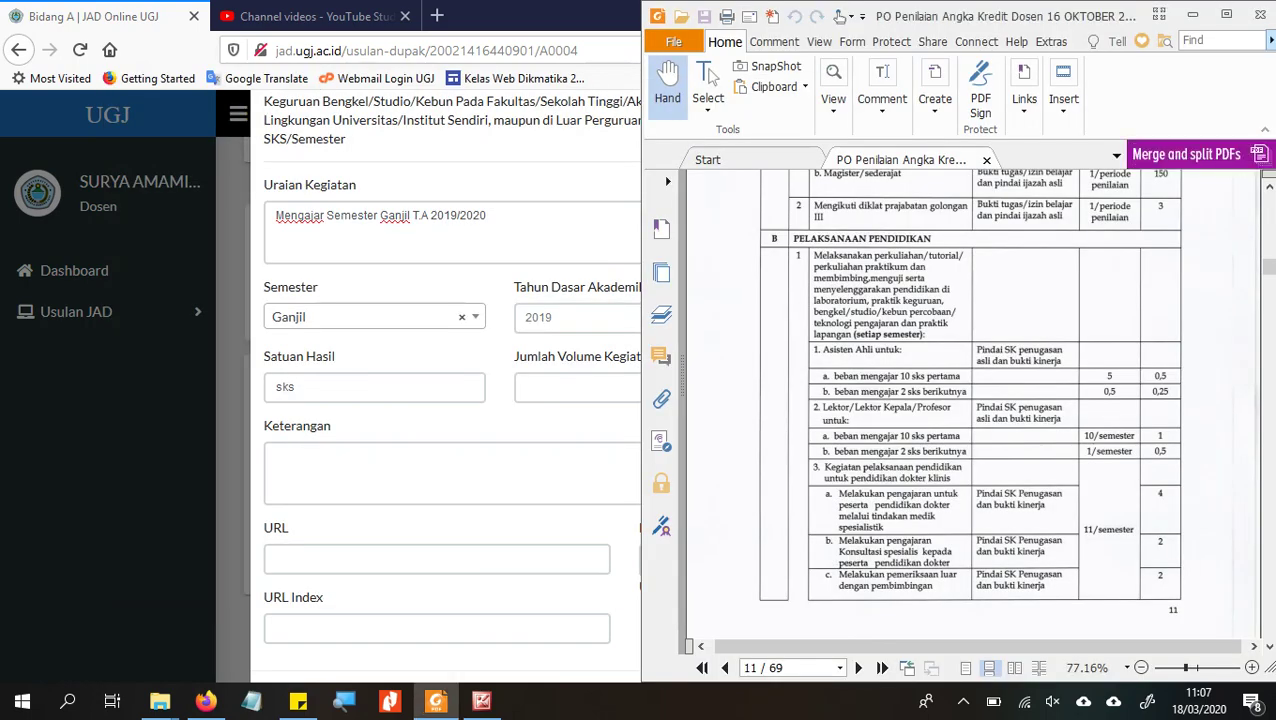
key("super+Up")
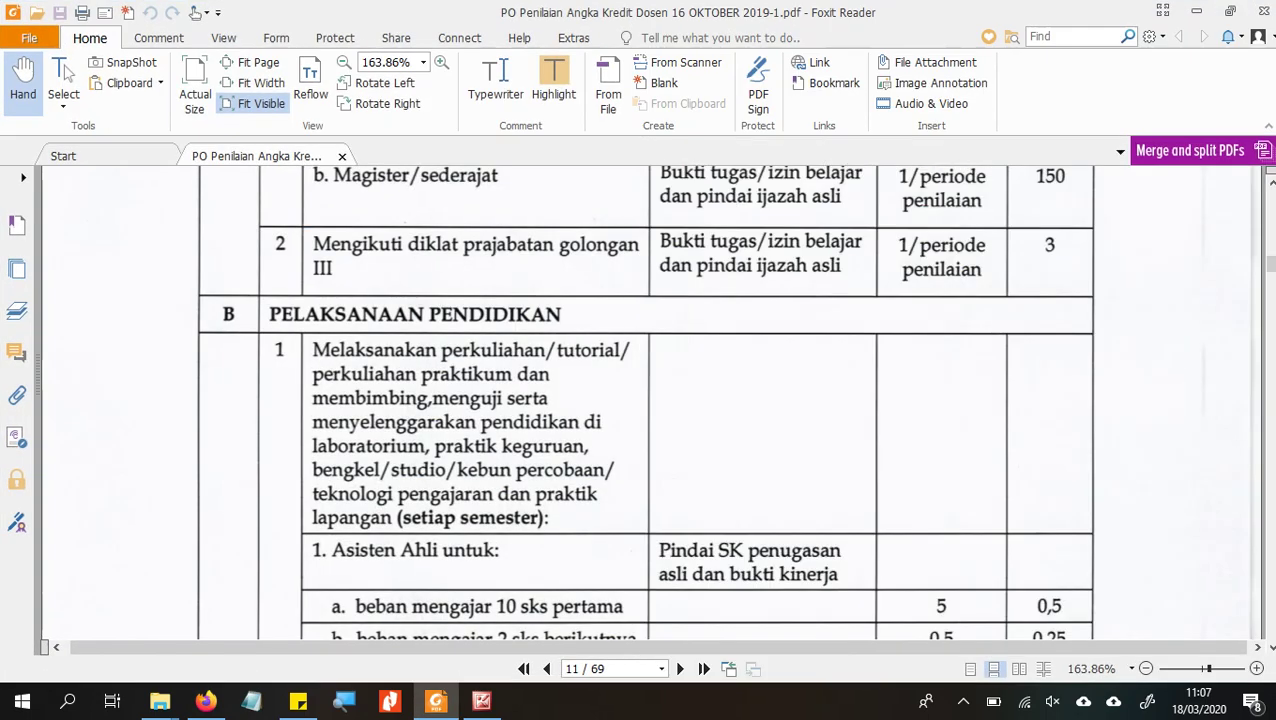
key("ctrl+minus")
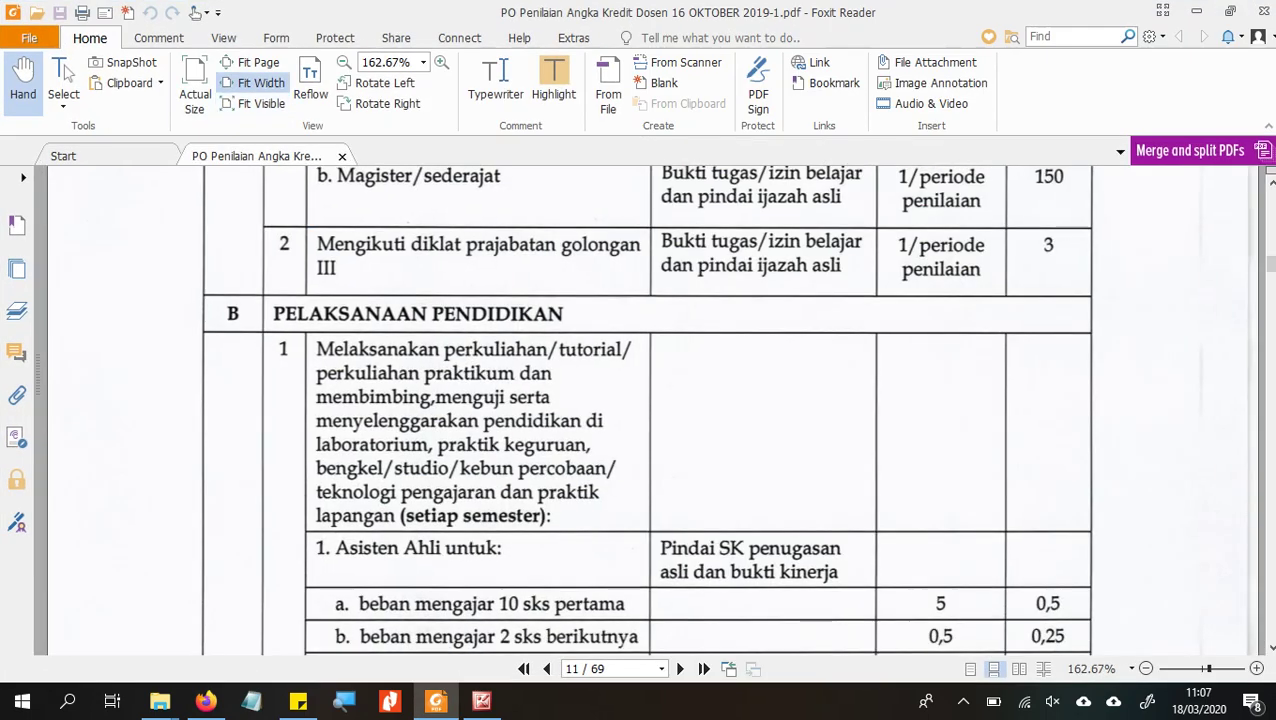
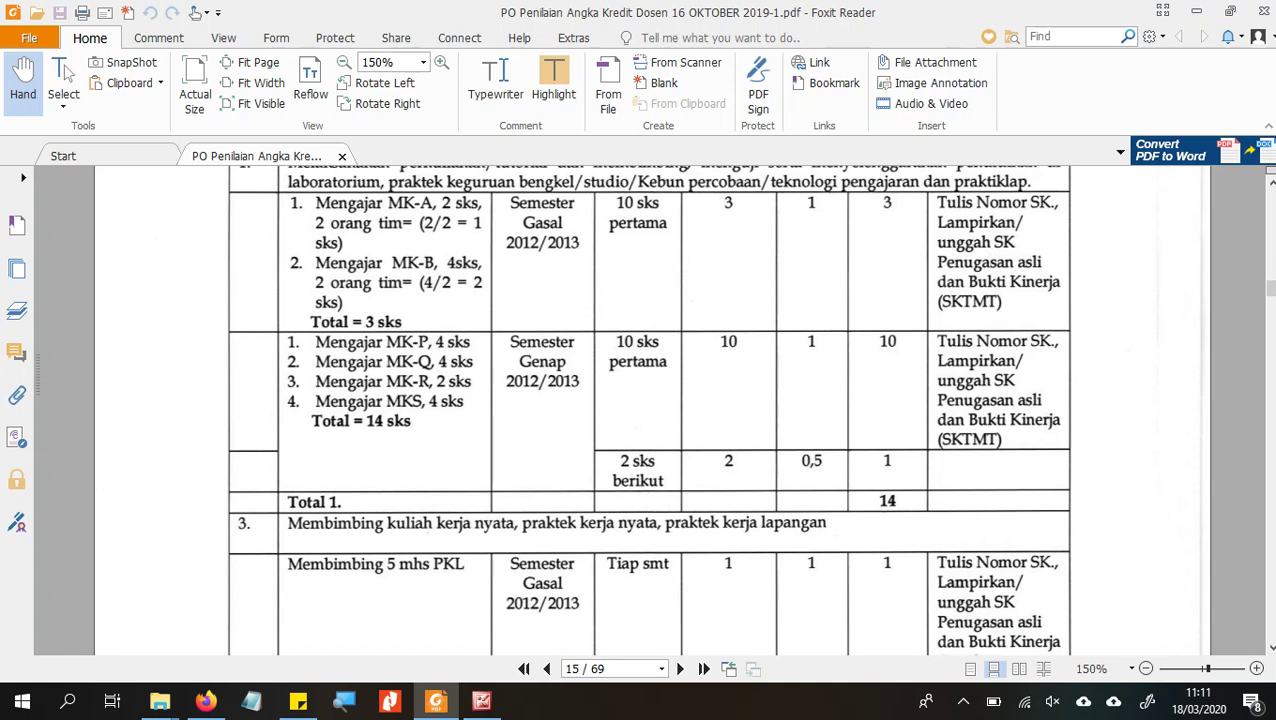
scroll(1267, 181, "up", 3)
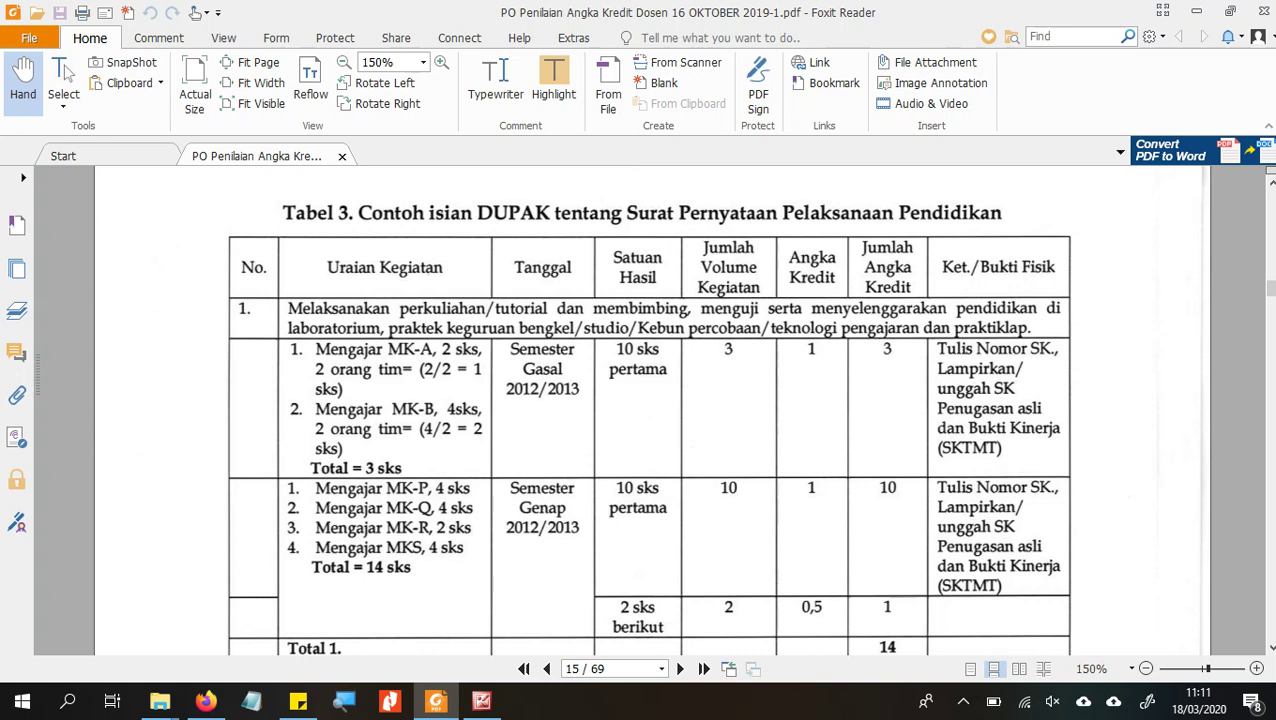
Step: Return to the browser's entry form and set both Jumlah Volume Kegiatan and Angka Kredit to 3
key("alt+Tab")
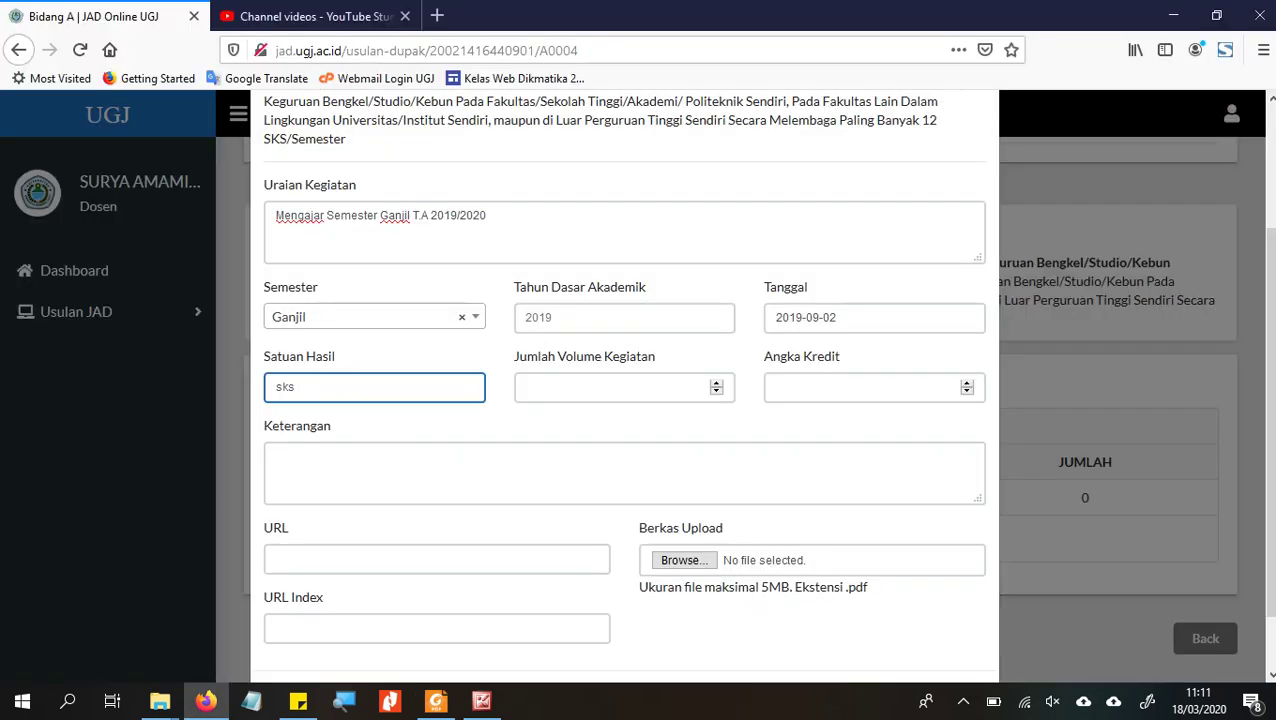
left_click(610, 387)
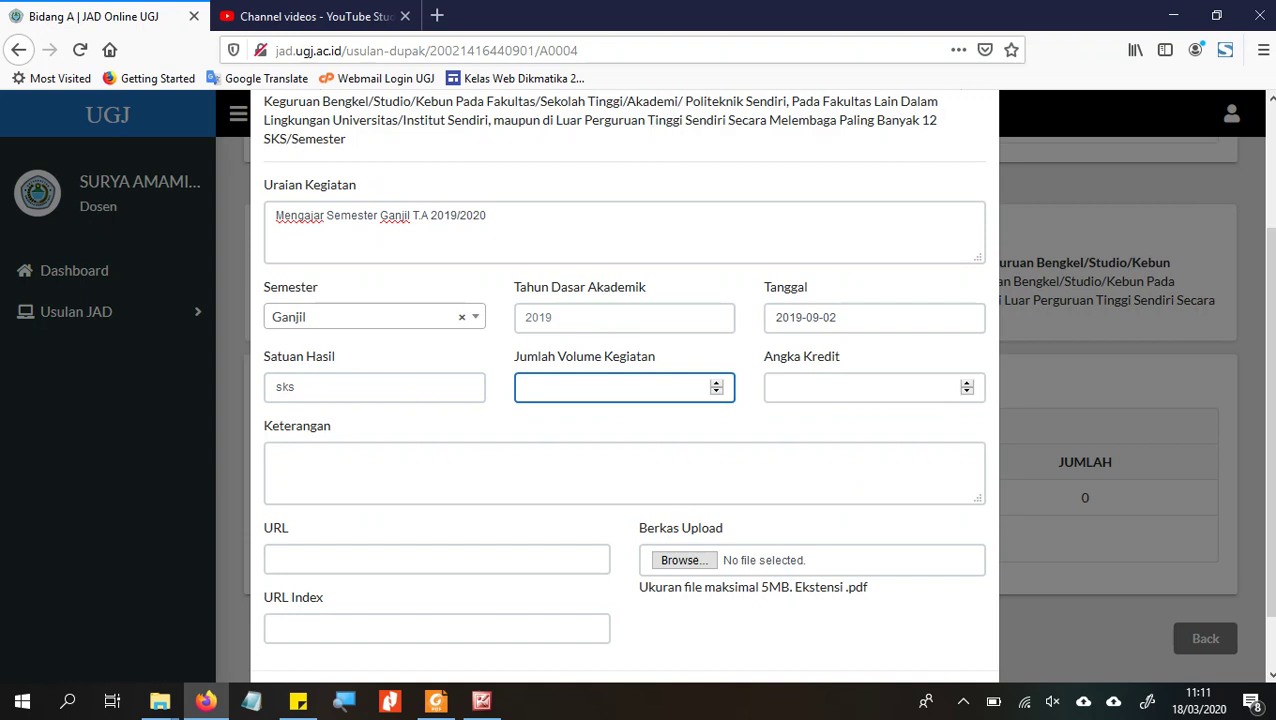
type("3")
left_click(860, 387)
type("3")
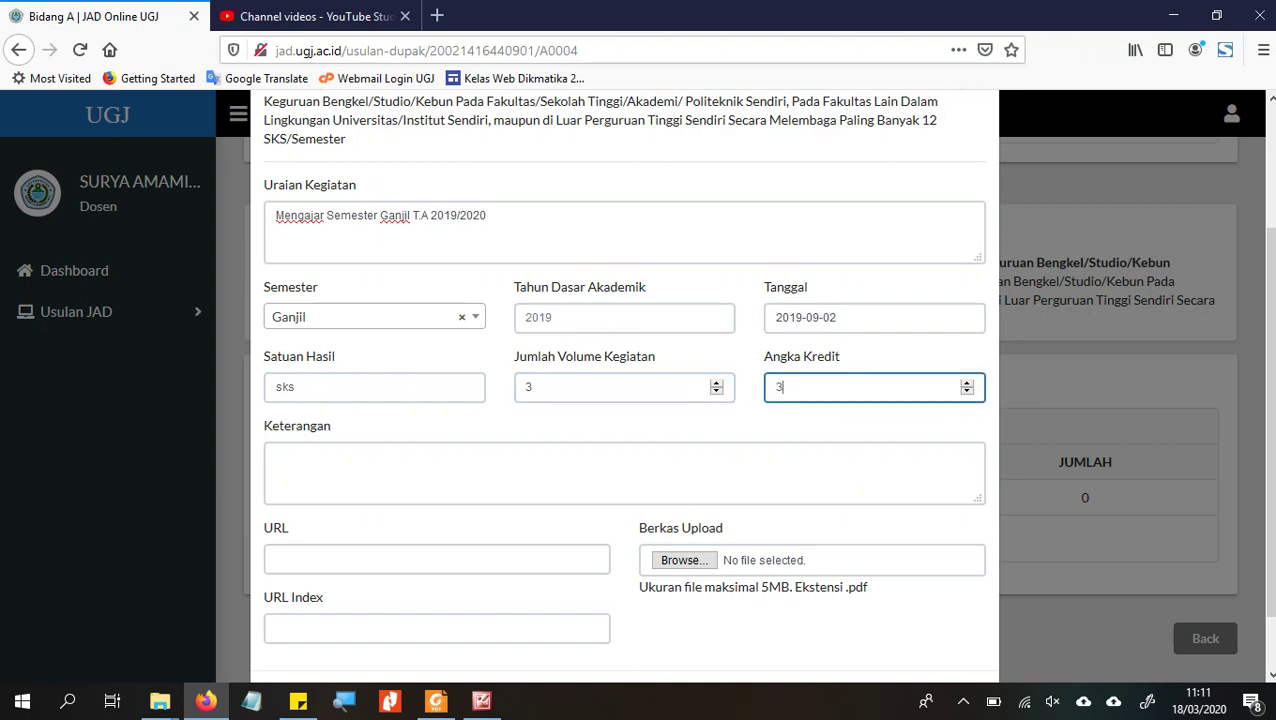
Step: Check the Ket./Bukti Fisik column of Tabel 3 in the PDF guideline for the entry's Keterangan field, and return to the form
left_click(277, 457)
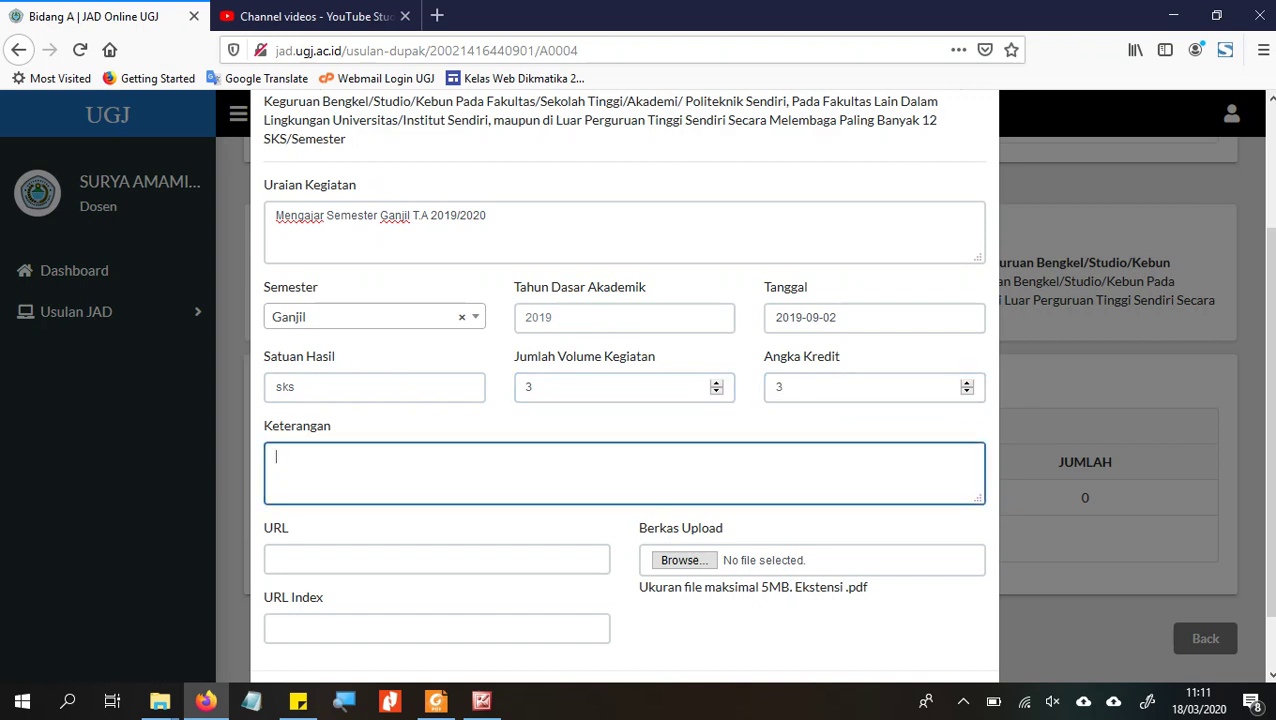
left_click(436, 700)
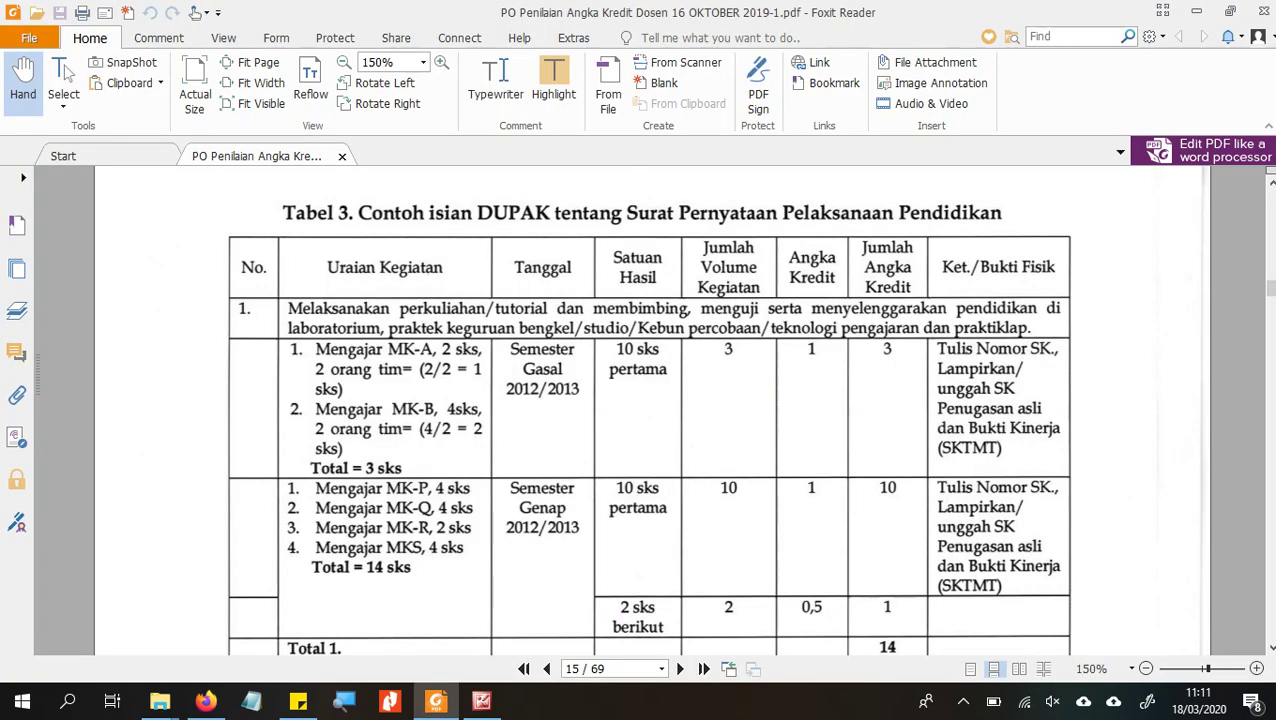
key("alt+Tab")
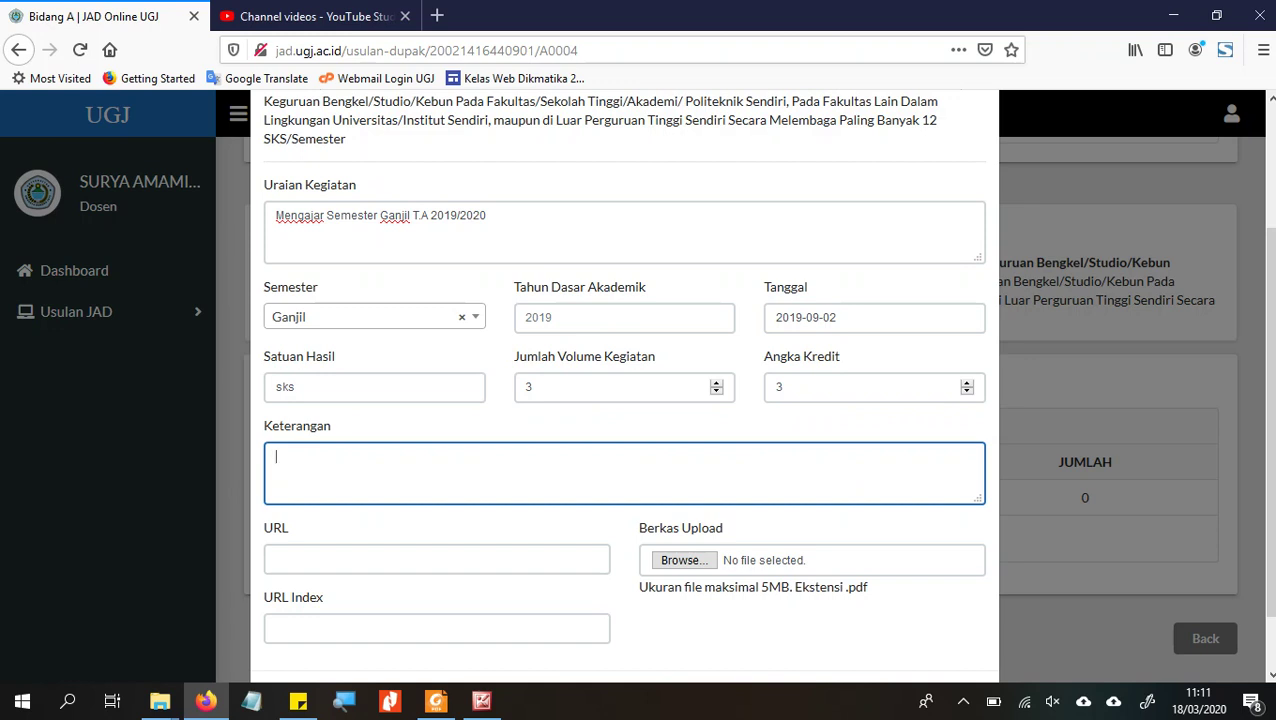
Step: Open the Berkas Upload file picker and look through the Surat Tugas folder for a teaching assignment document
scroll(625, 385, "down", 1)
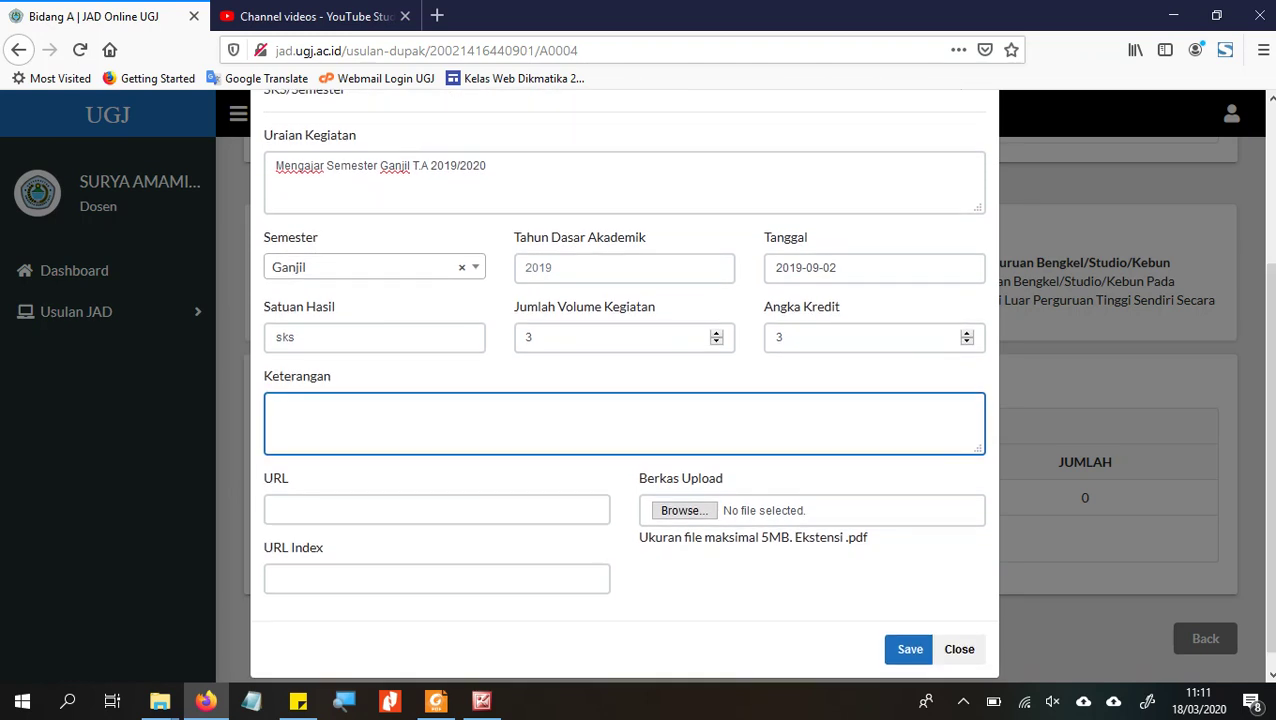
left_click(277, 510)
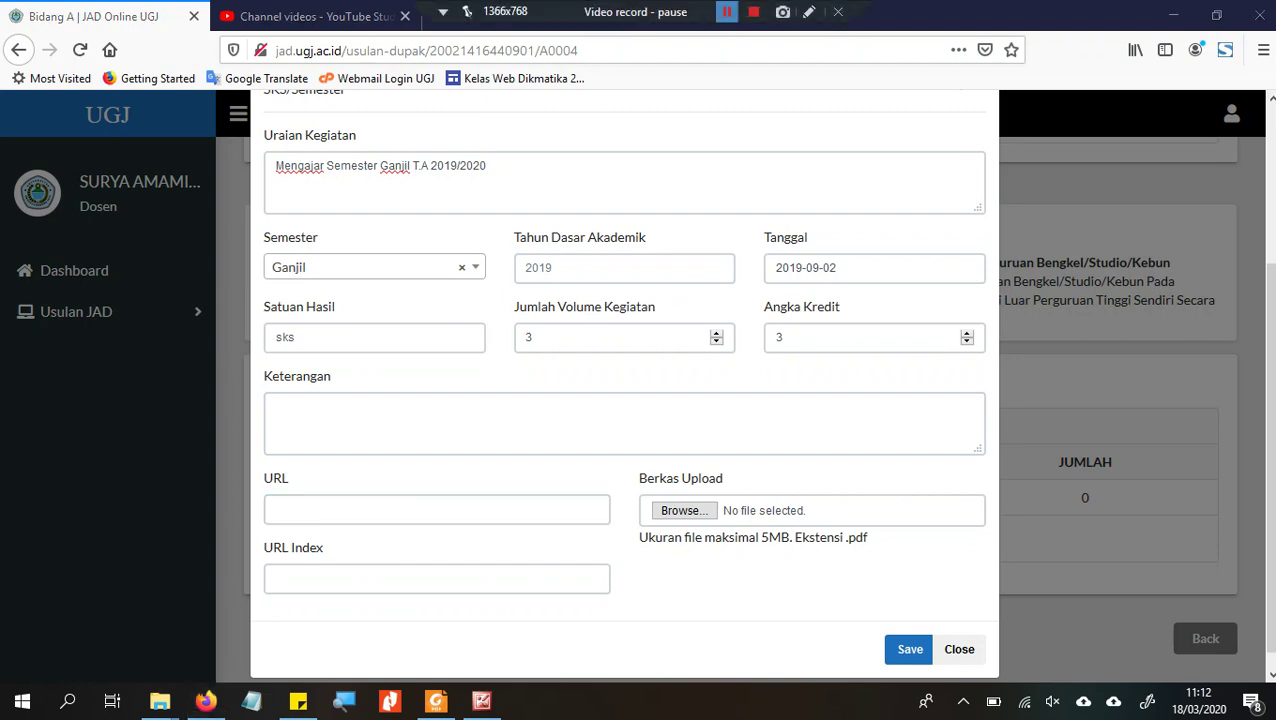
left_click(684, 510)
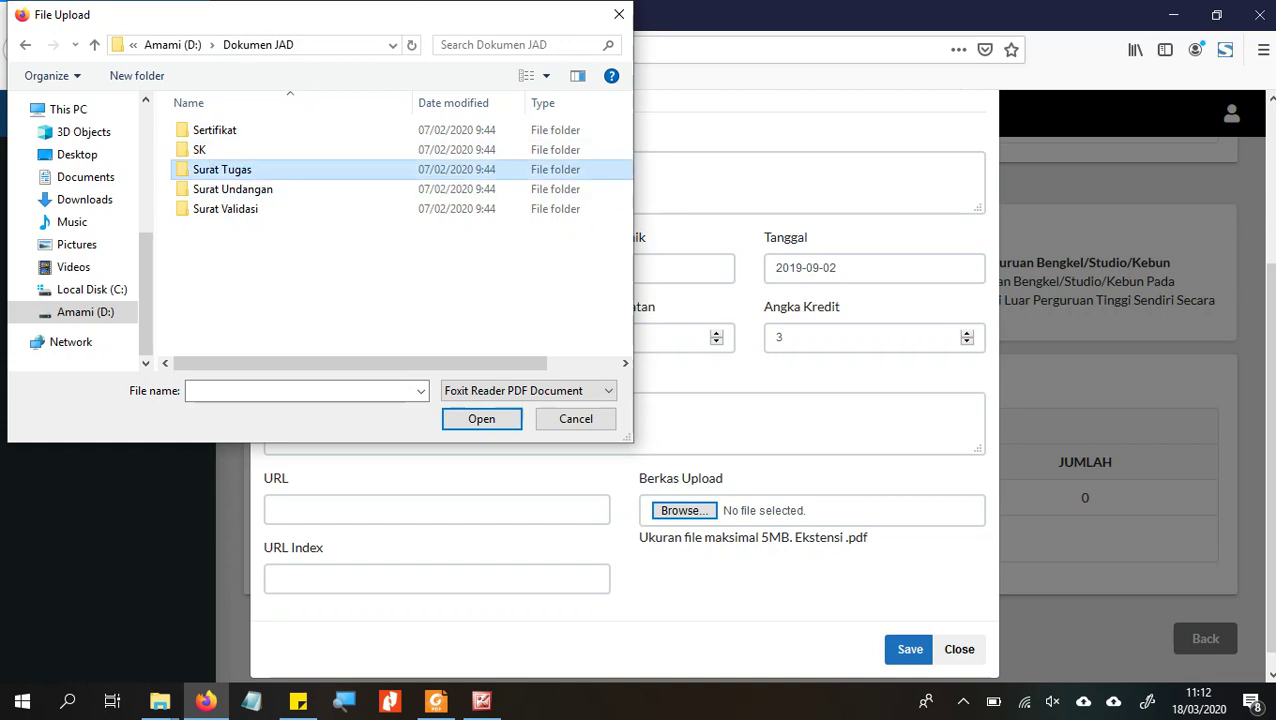
double_click(222, 169)
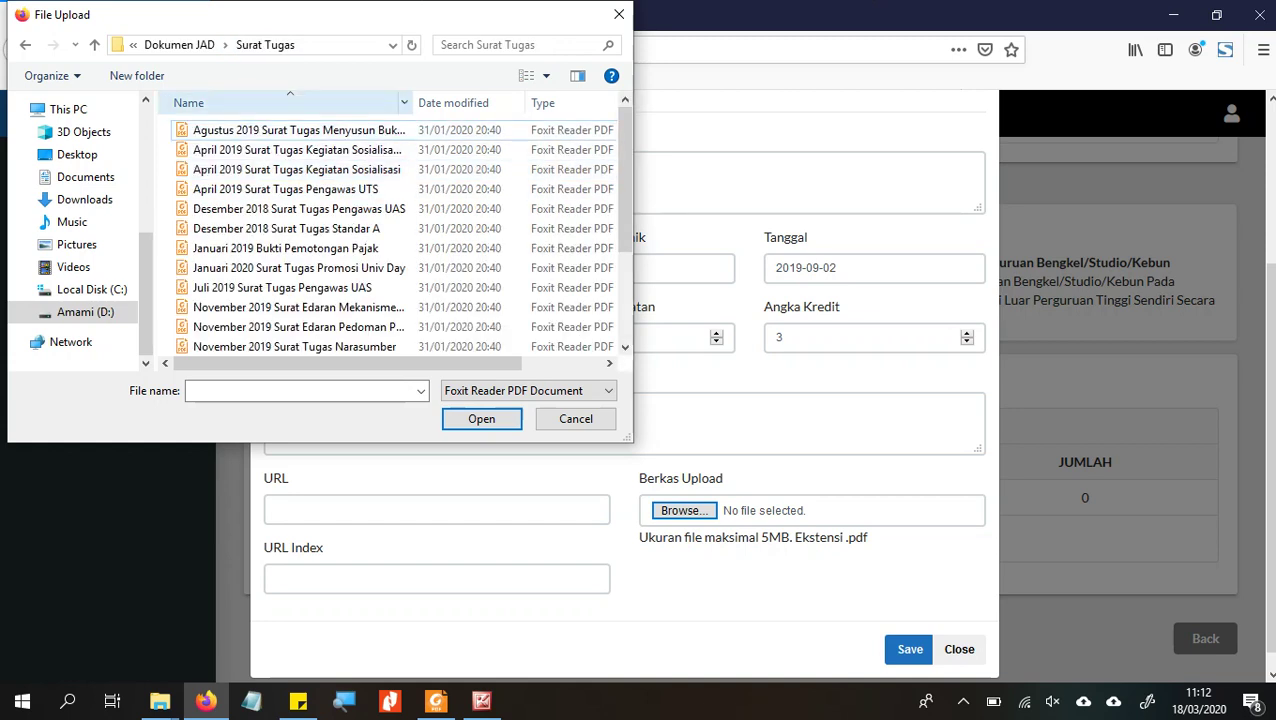
double_click(412, 102)
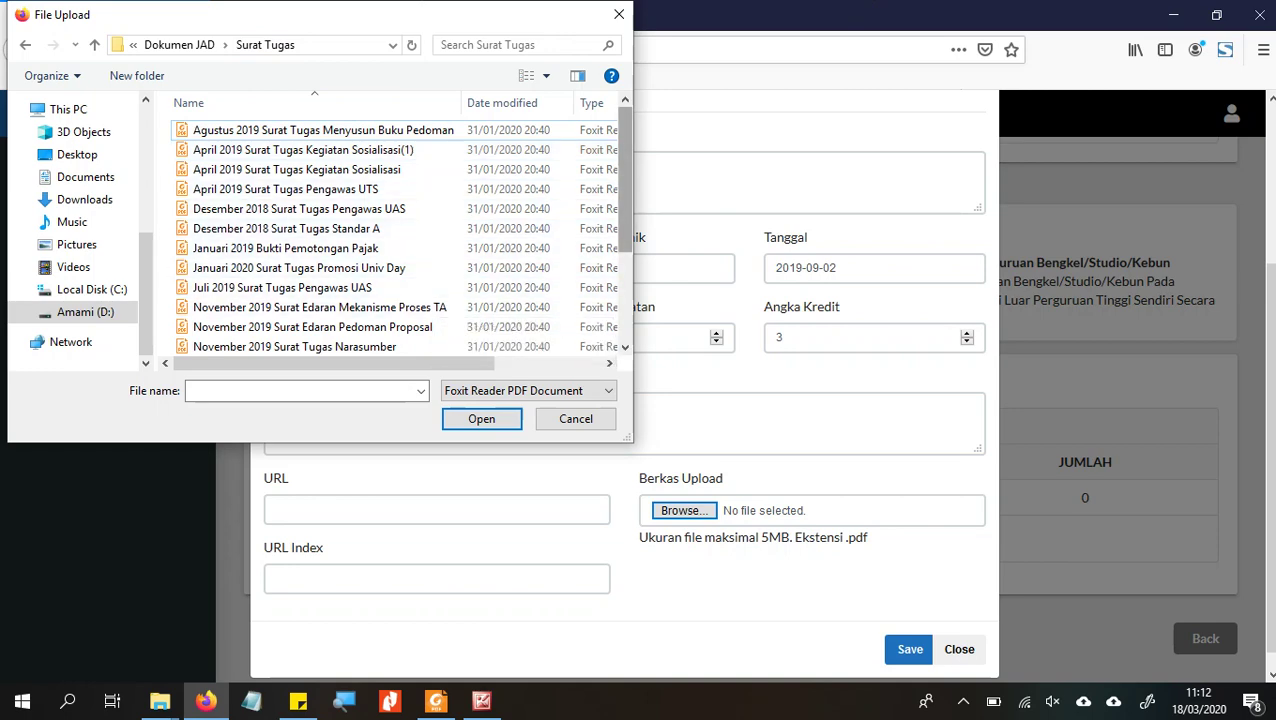
scroll(623, 170, "down", 1)
scroll(623, 230, "down", 2)
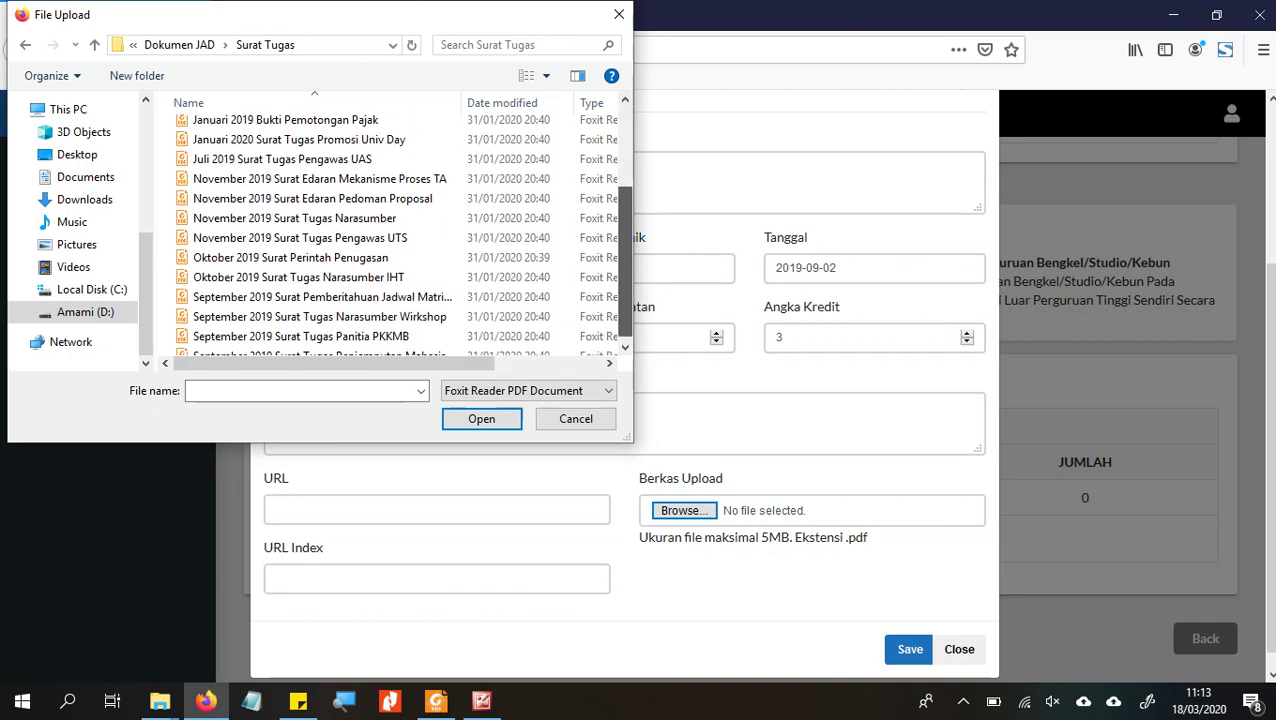
left_click_drag(625, 264, 625, 250)
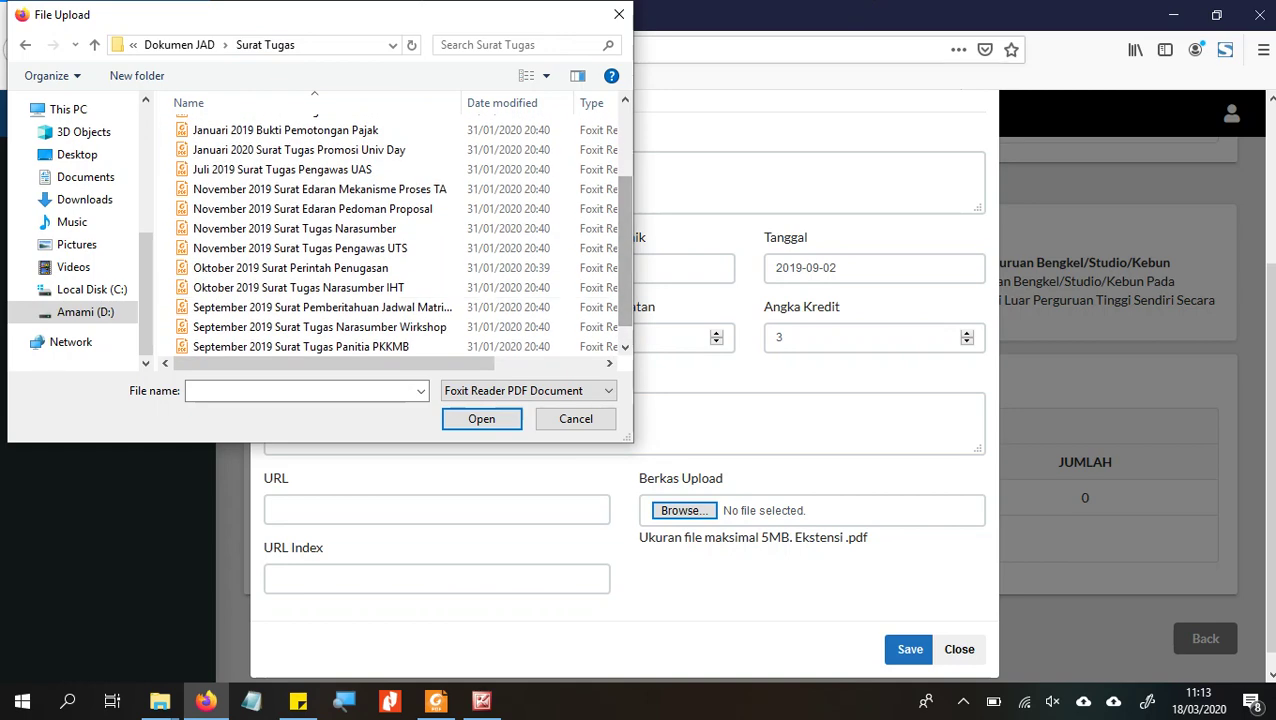
Step: Attach "September 2019 SK Tugas Mengajar Semester Ganjil" from the Mengajar subfolder of SK as the entry's Berkas Upload
left_click(26, 45)
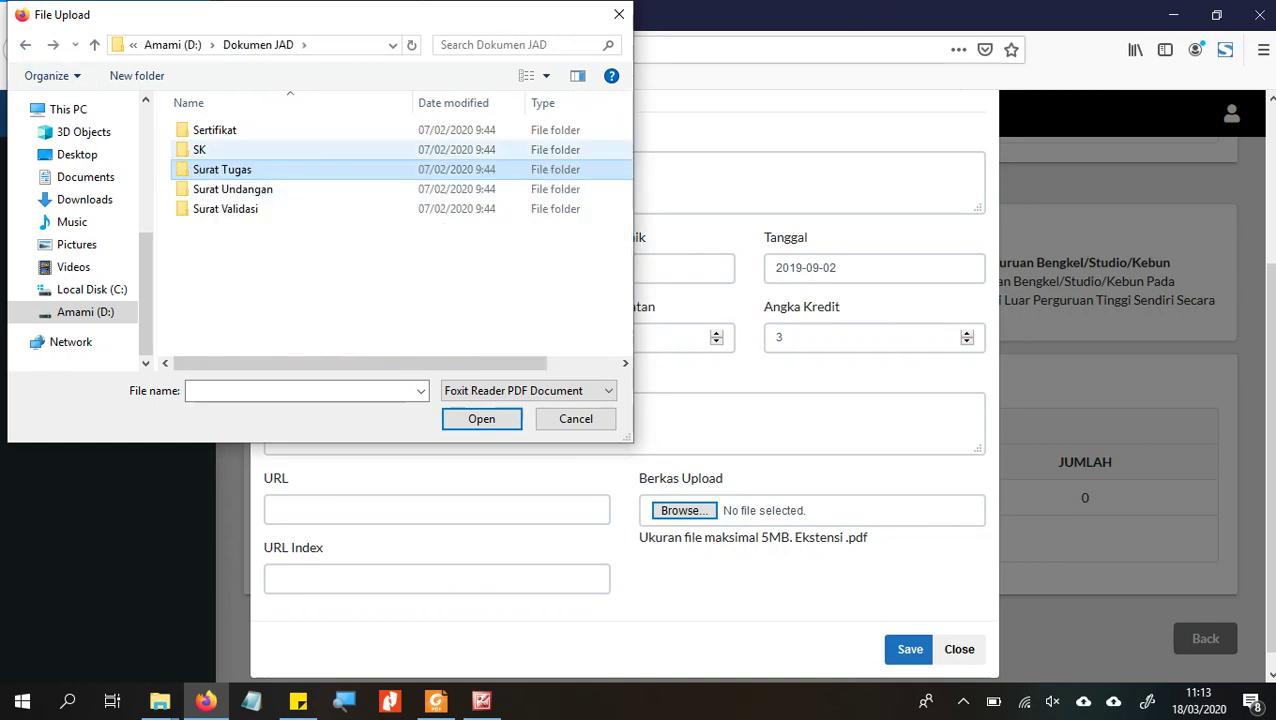
left_click(200, 150)
double_click(200, 150)
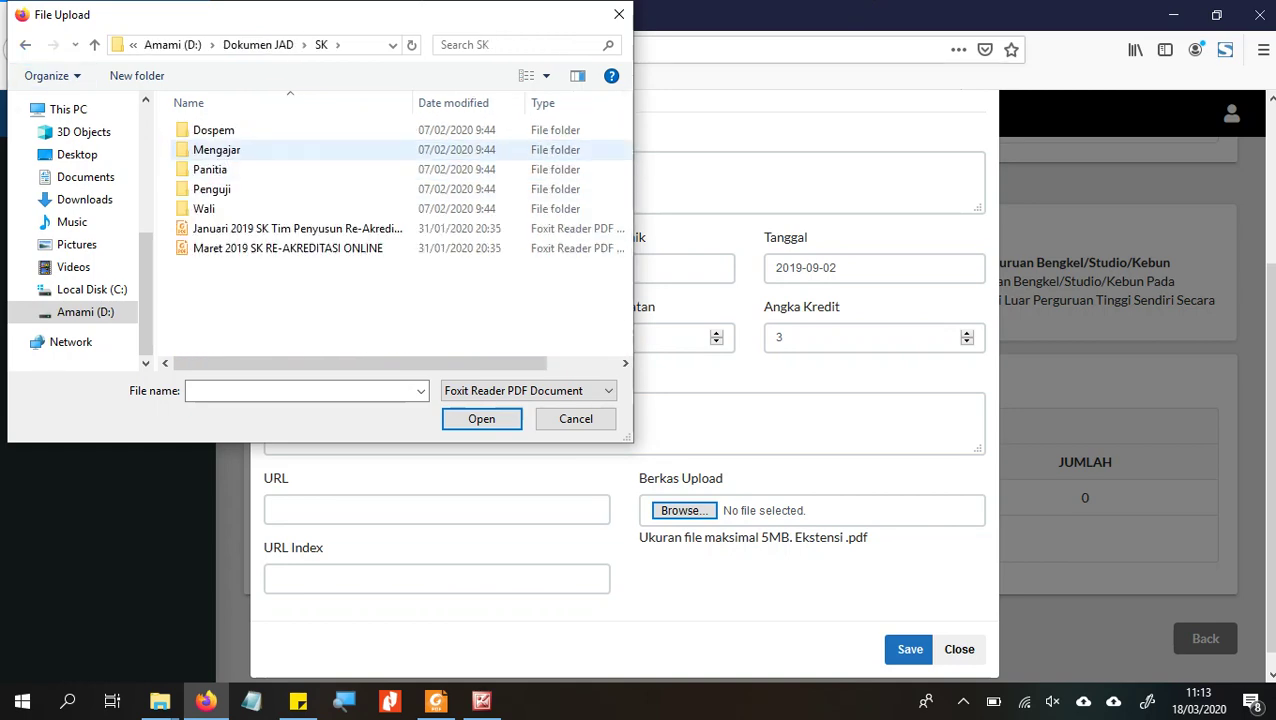
double_click(200, 150)
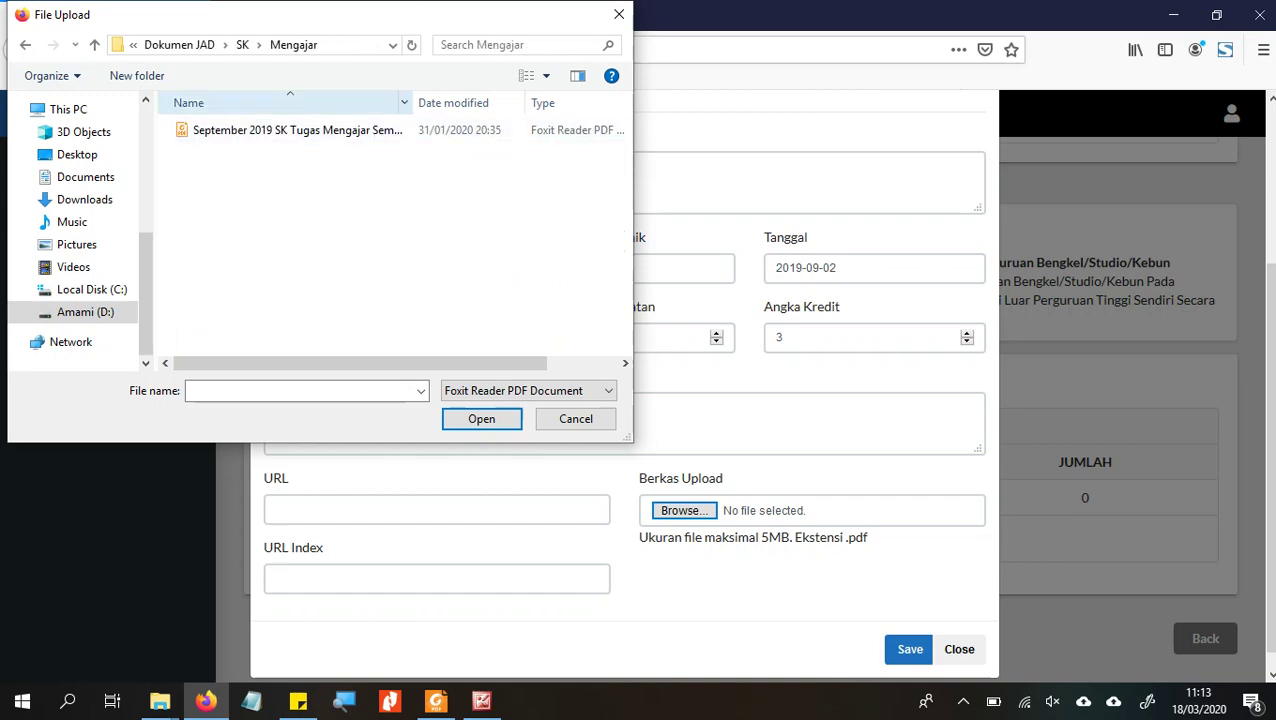
double_click(409, 102)
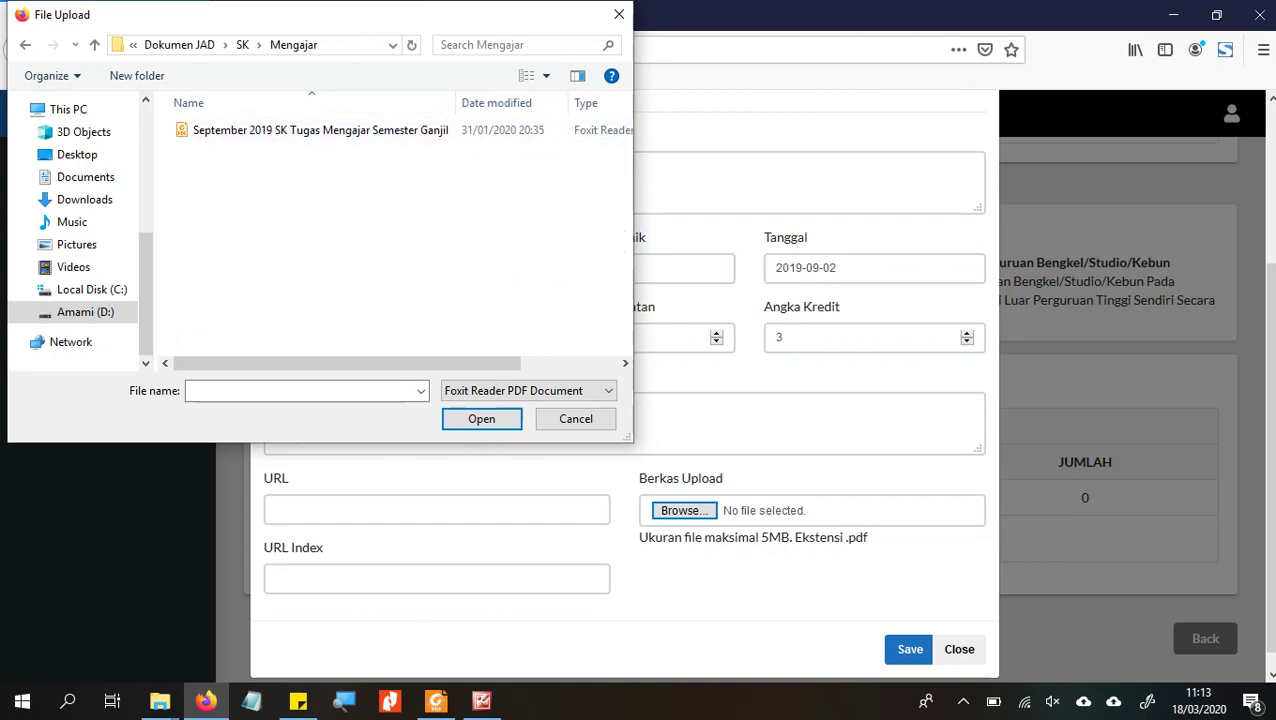
left_click(300, 130)
key("Return")
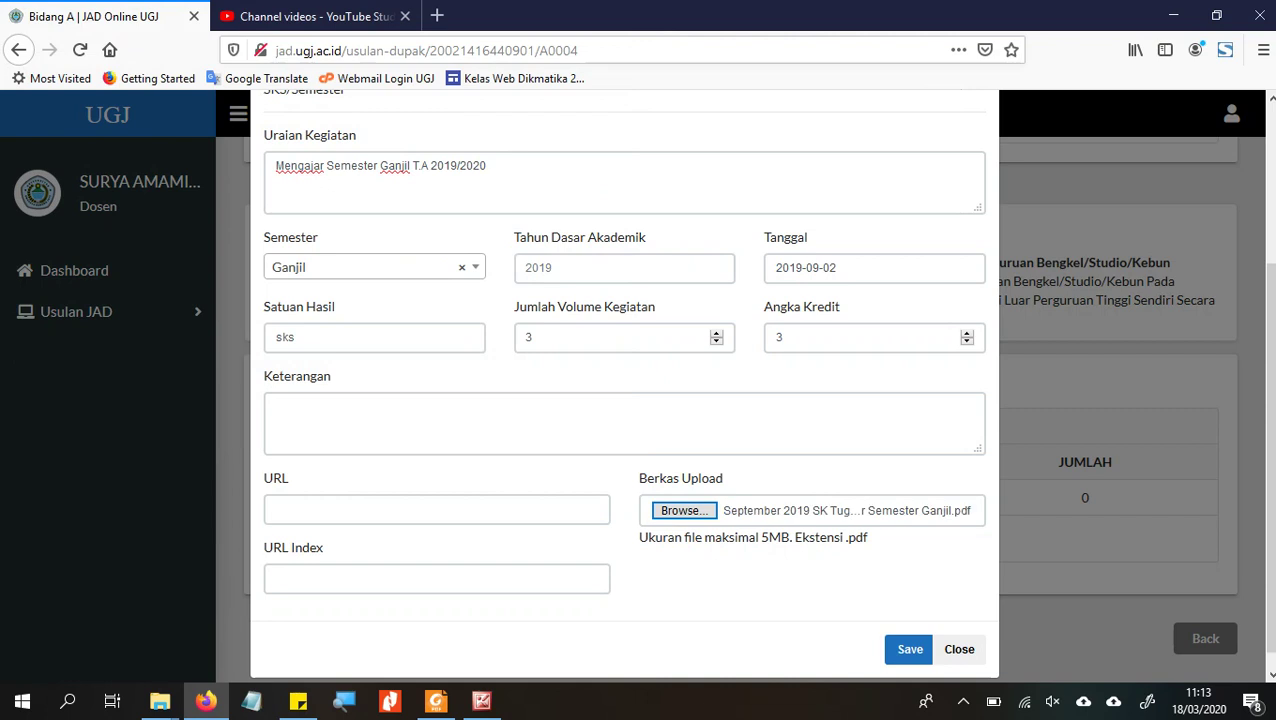
Step: Fill in Tahun Dasar Akademik with 2019 and save the new teaching entry
key("Tab")
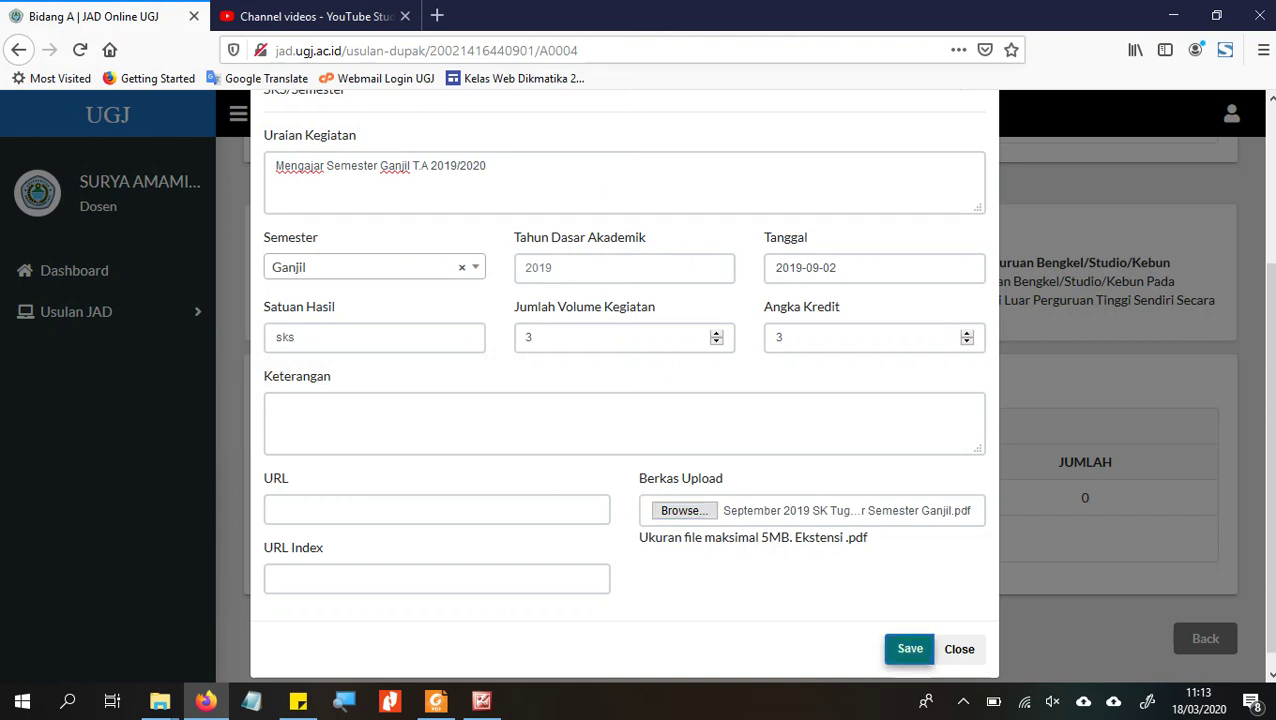
key("Return")
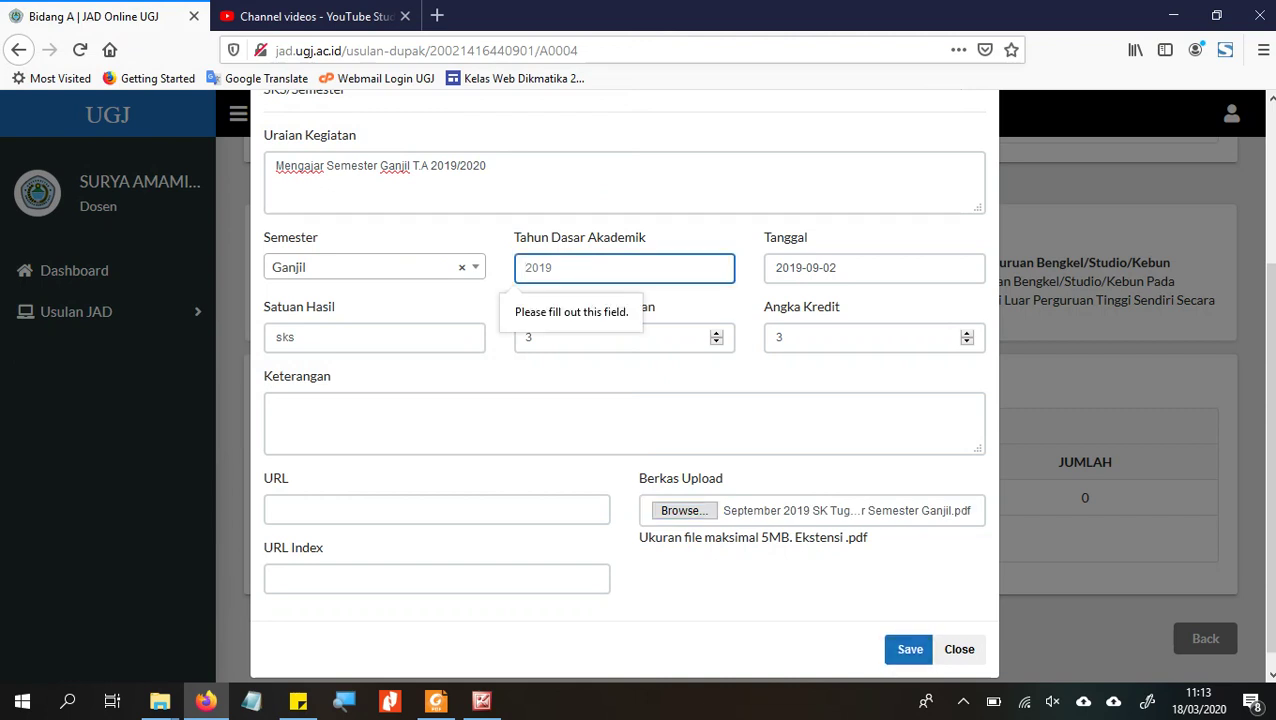
key("Return")
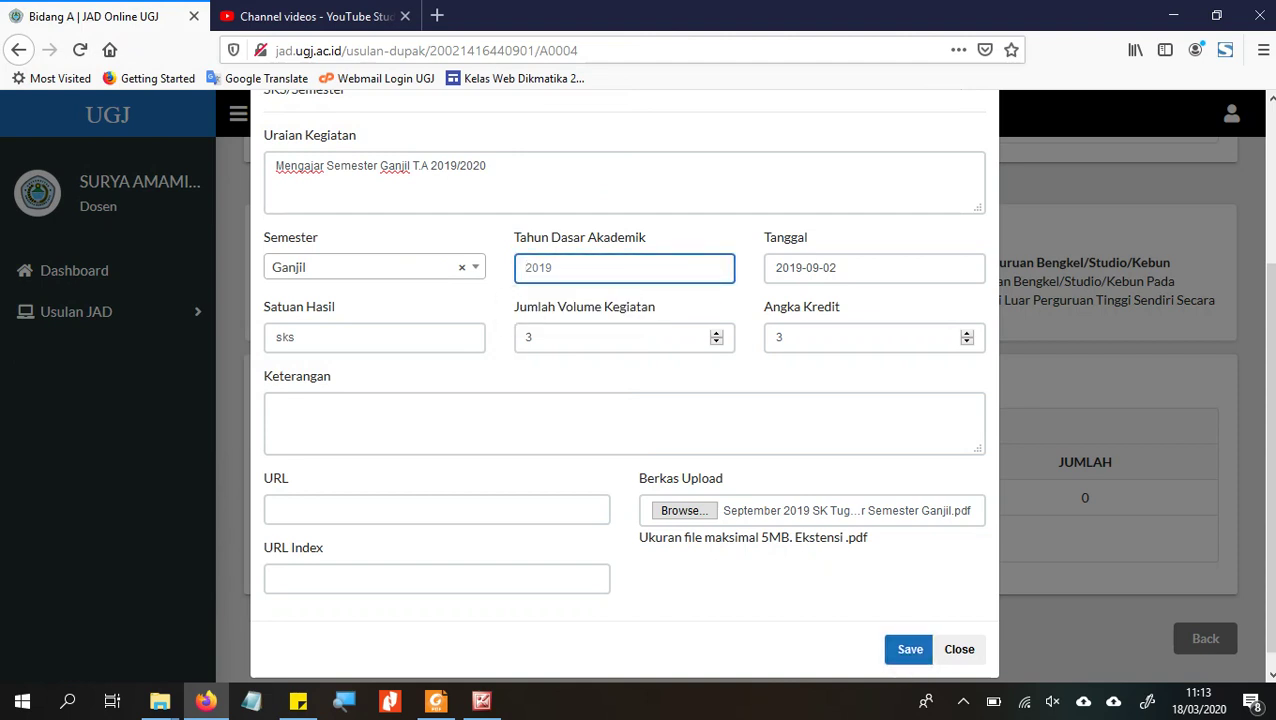
type("2019")
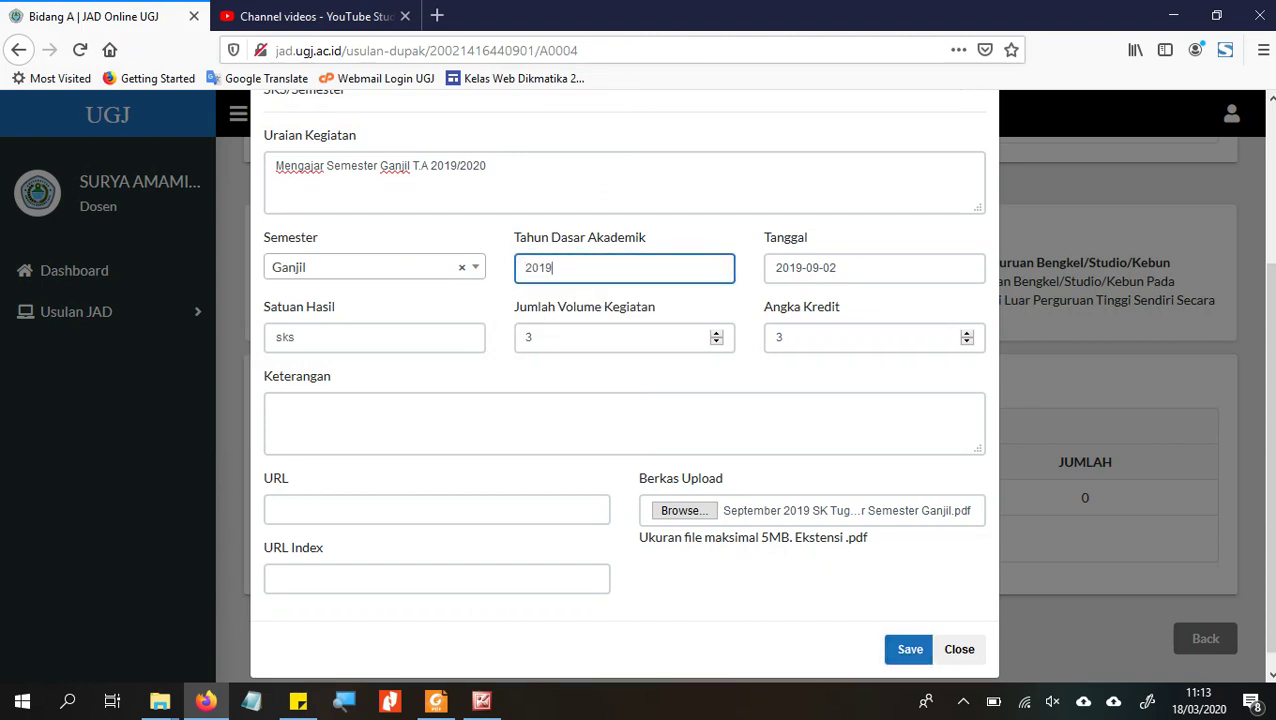
key("Return")
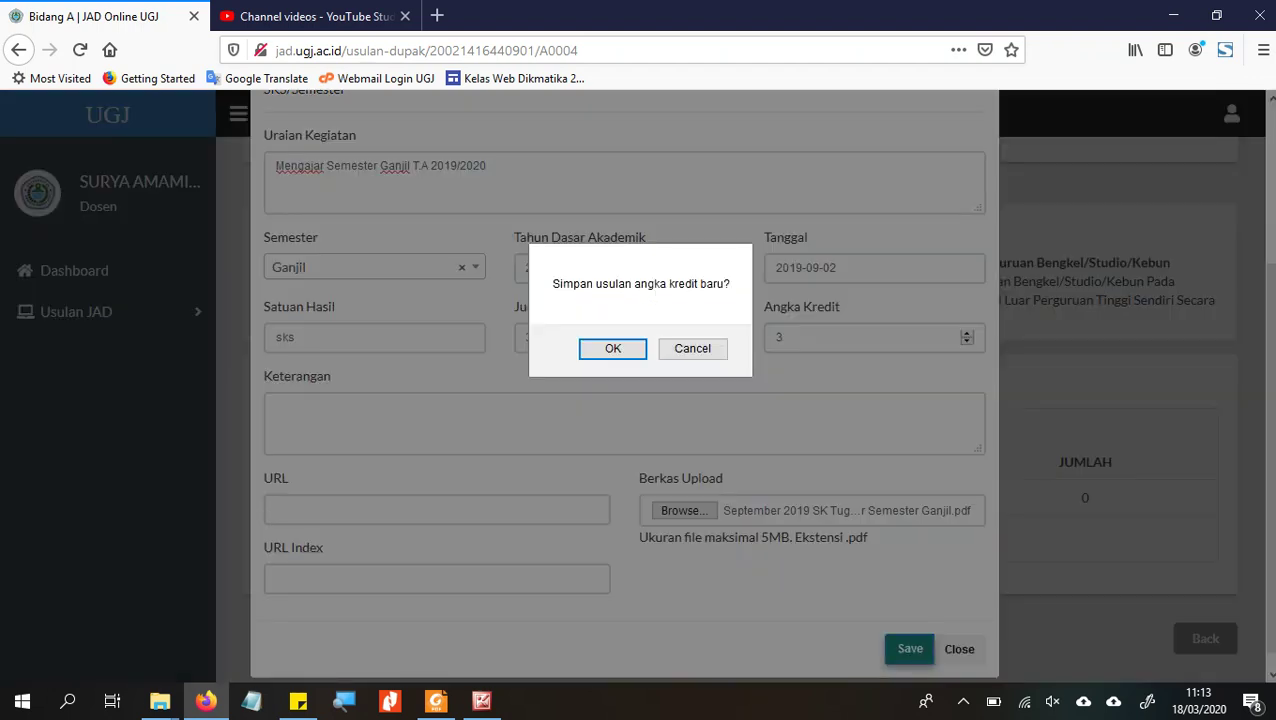
key("Return")
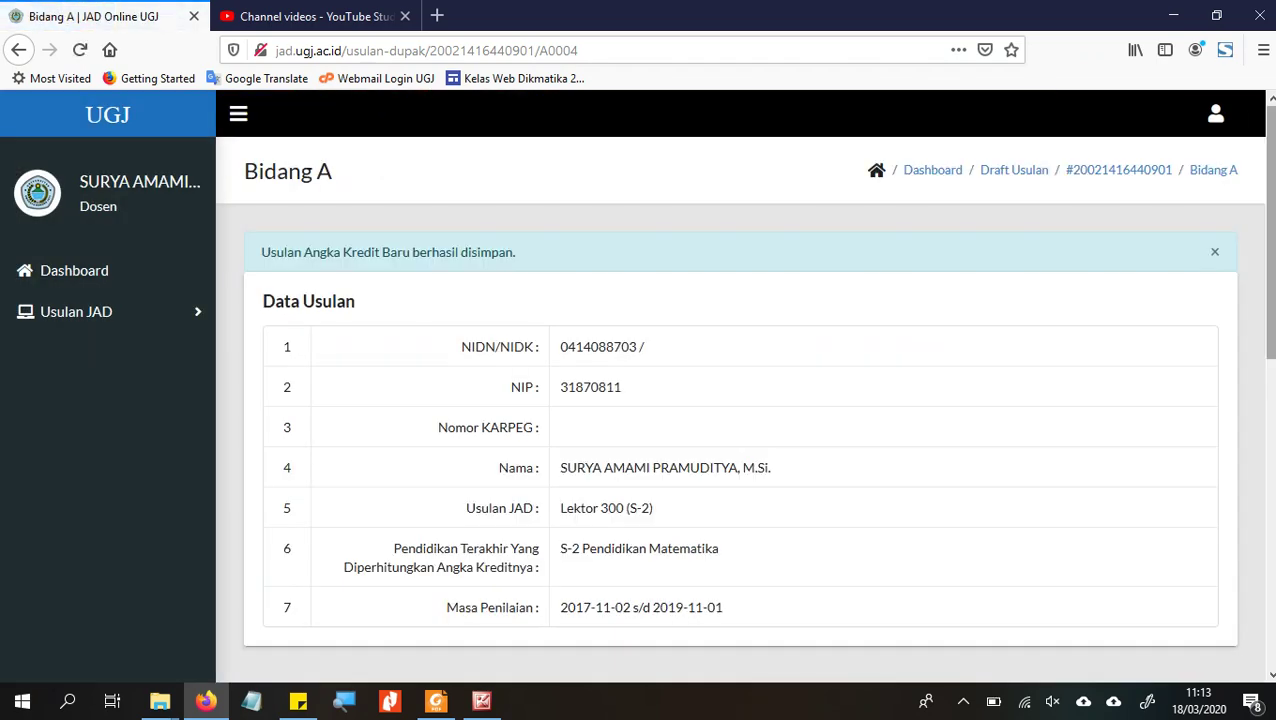
Step: Open the saved "Mengajar Semester Ganjil T.A 2019/2020" entry for editing and set its Angka Kredit to 1
scroll(740, 400, "down", 5)
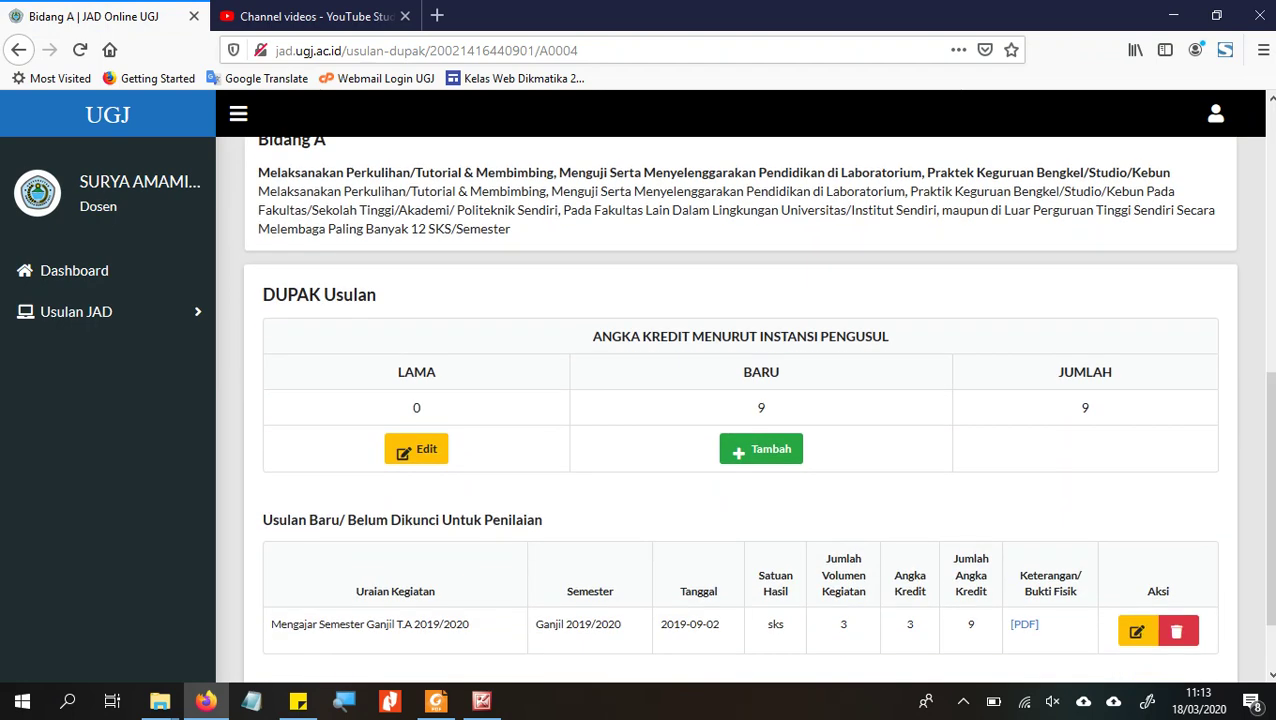
scroll(740, 400, "down", 1)
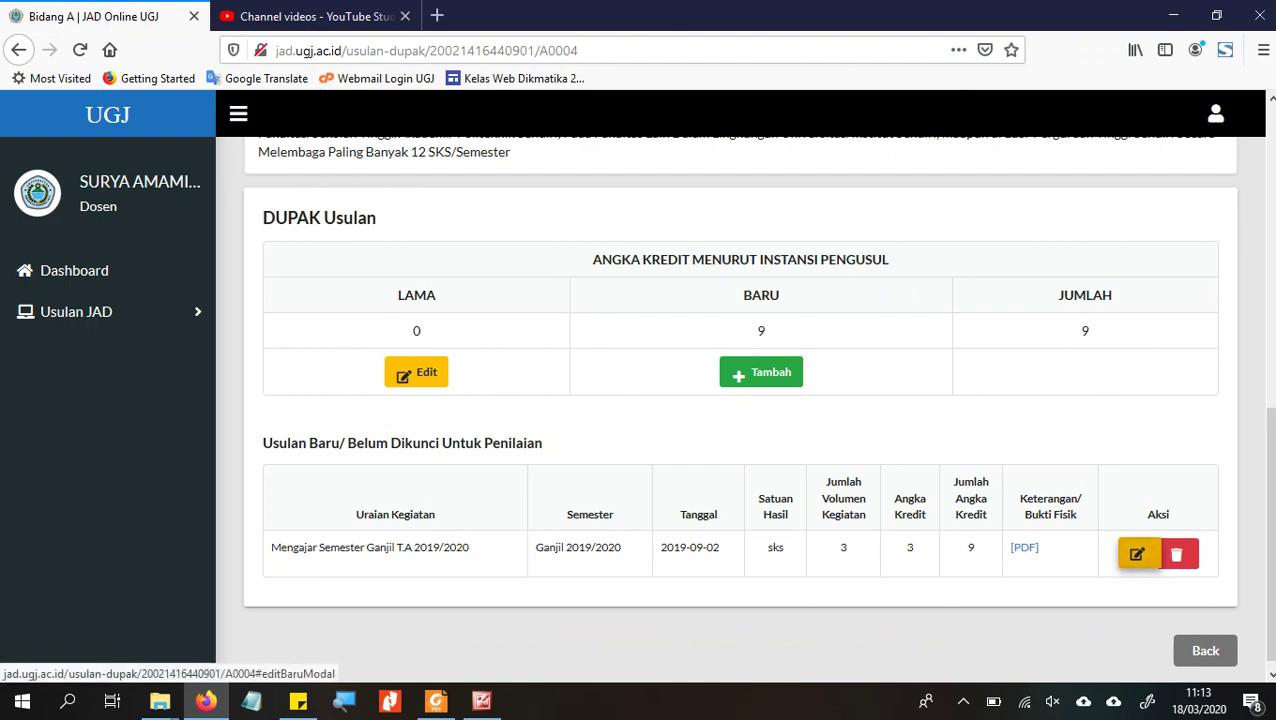
left_click(1137, 554)
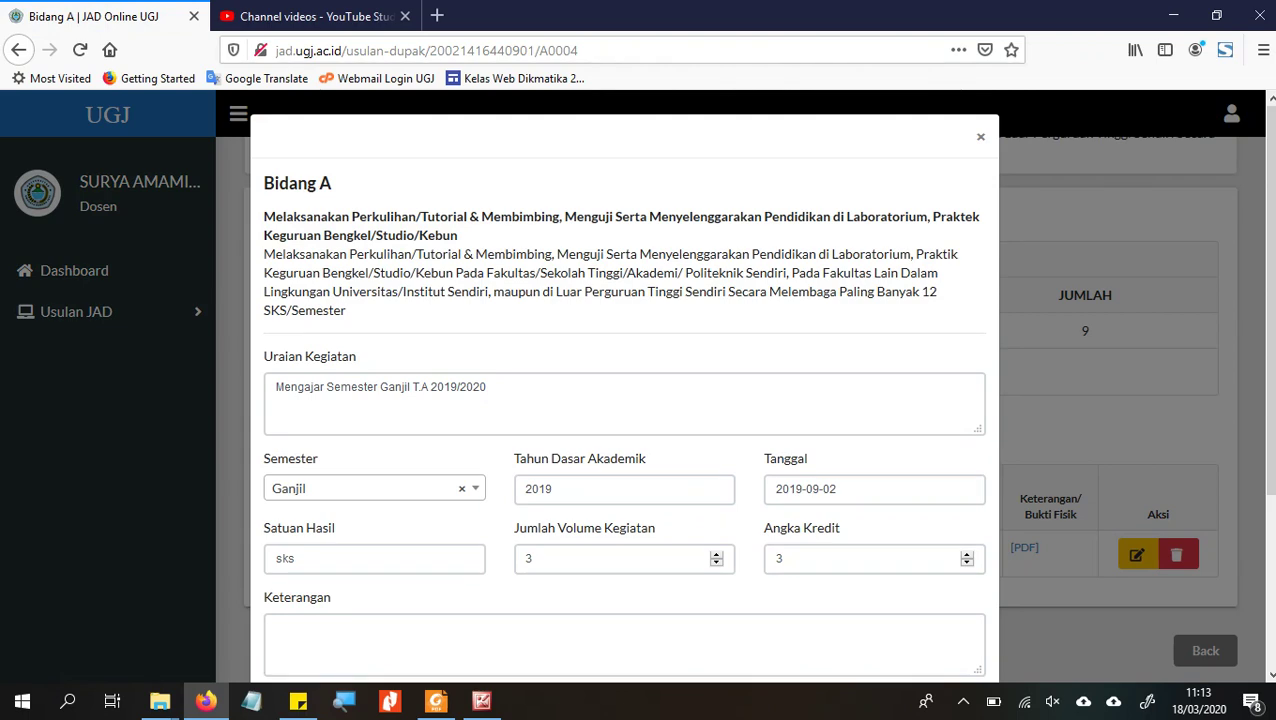
double_click(780, 559)
type("1")
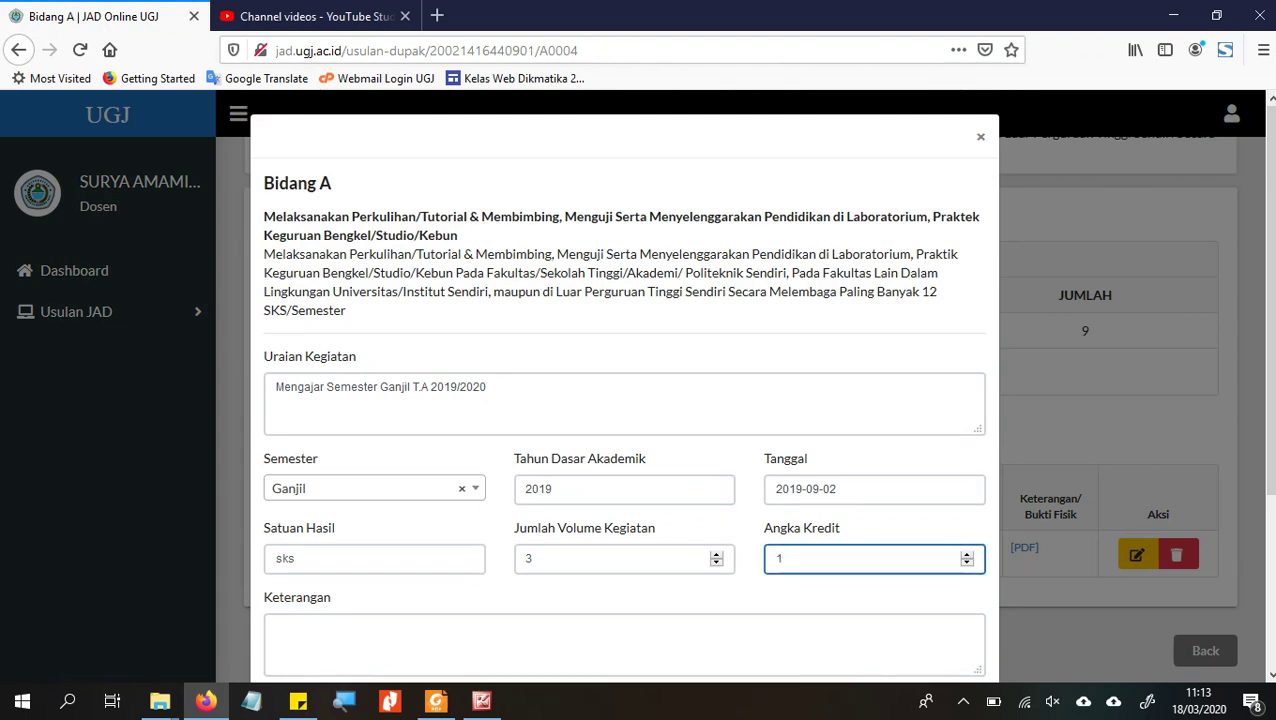
Step: Attach "September 2019 SK Tugas Mengajar Semester Ganjil" again as Berkas Upload and save the edited entry
scroll(624, 400, "down", 4)
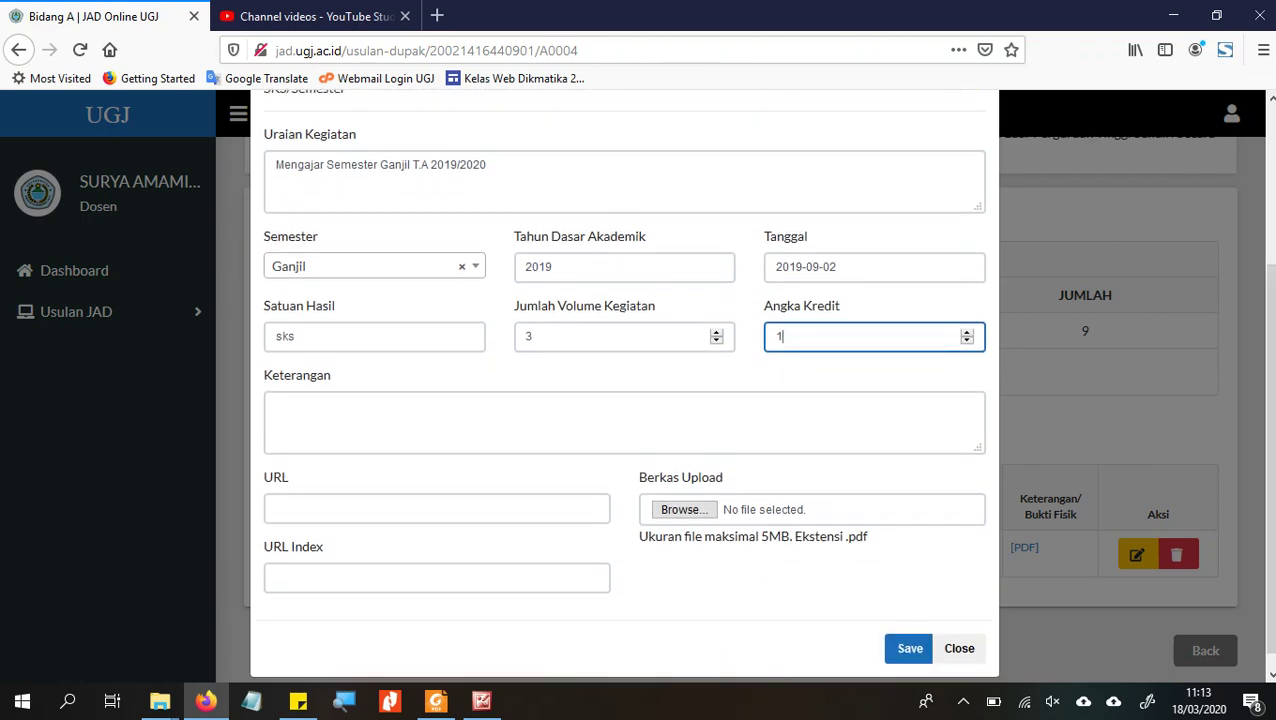
left_click(684, 509)
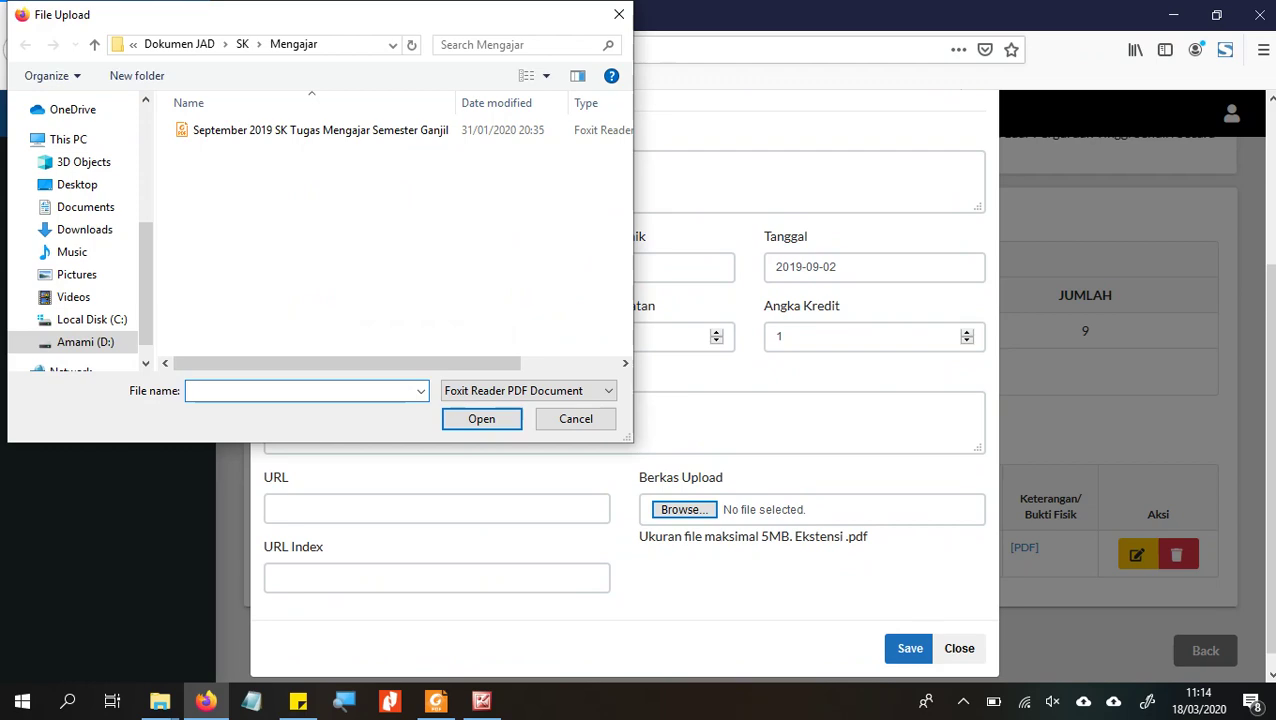
double_click(300, 131)
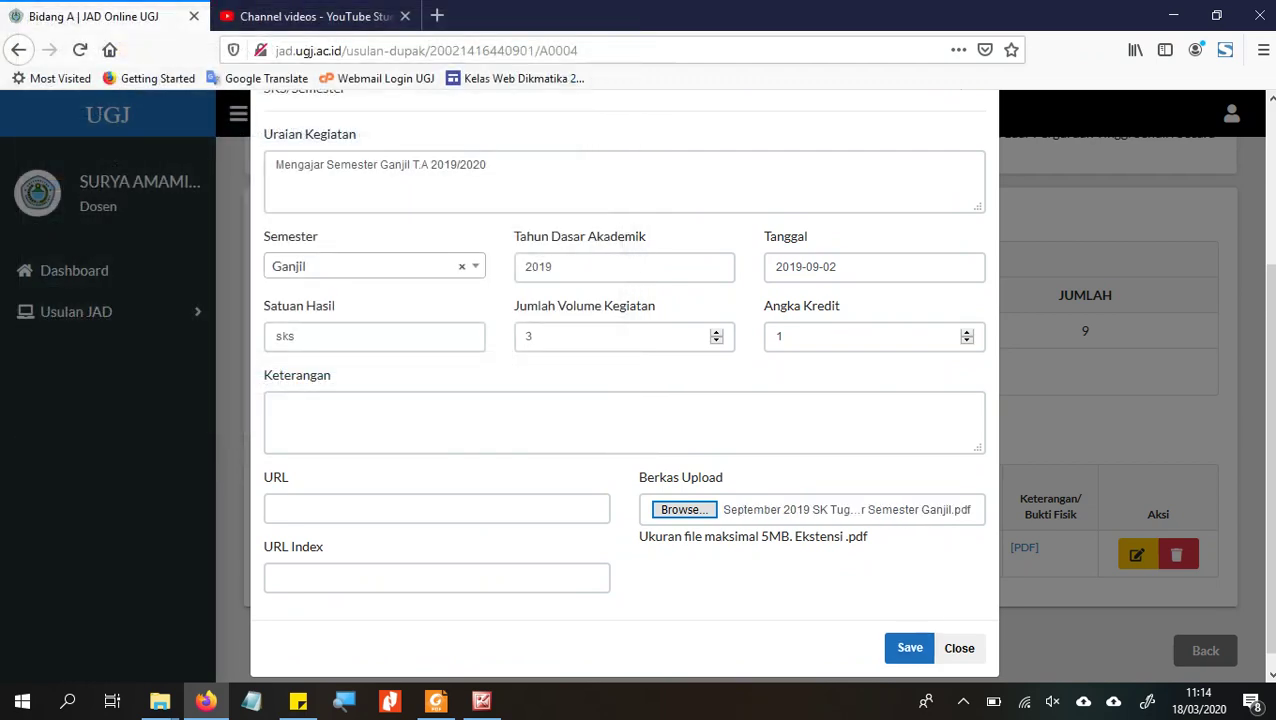
left_click(909, 648)
key("Return")
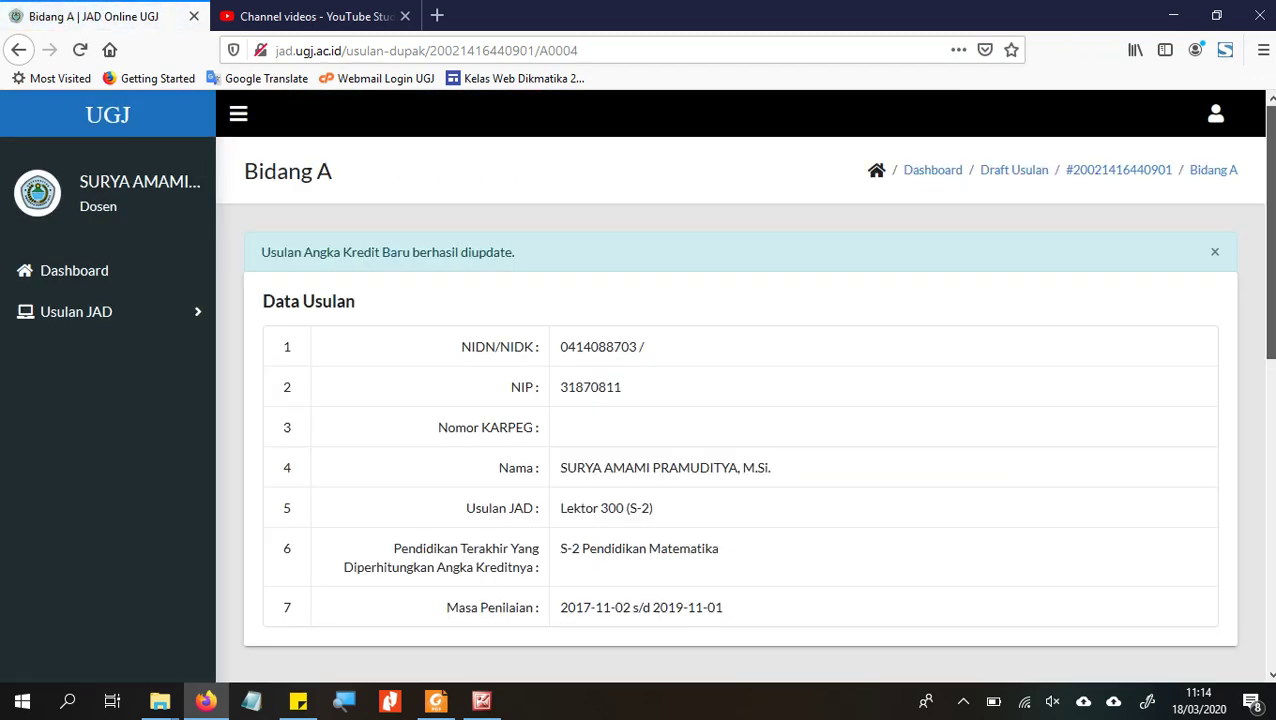
scroll(740, 400, "down", 6)
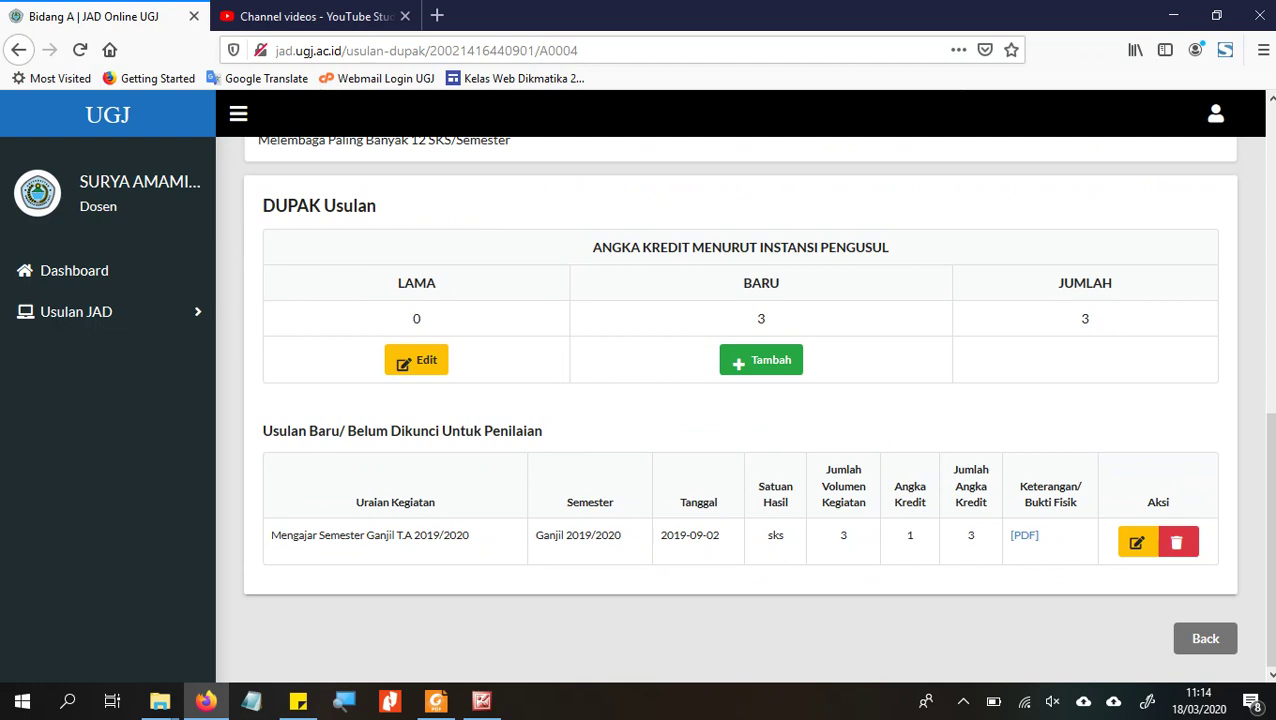
Step: Switch to the PDF guideline, examine the per-semester teaching credit rules in Tabel 2 on page 11, and return to the browser
key("alt+Tab")
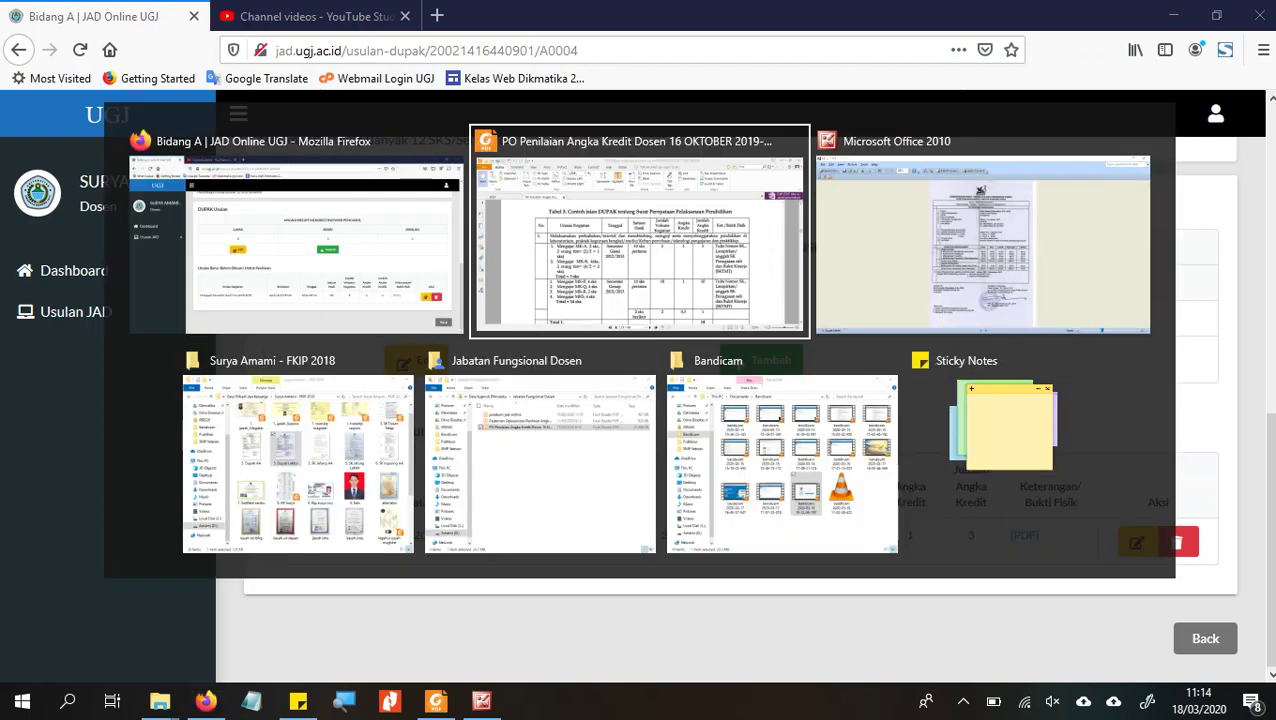
scroll(650, 410, "up", 20)
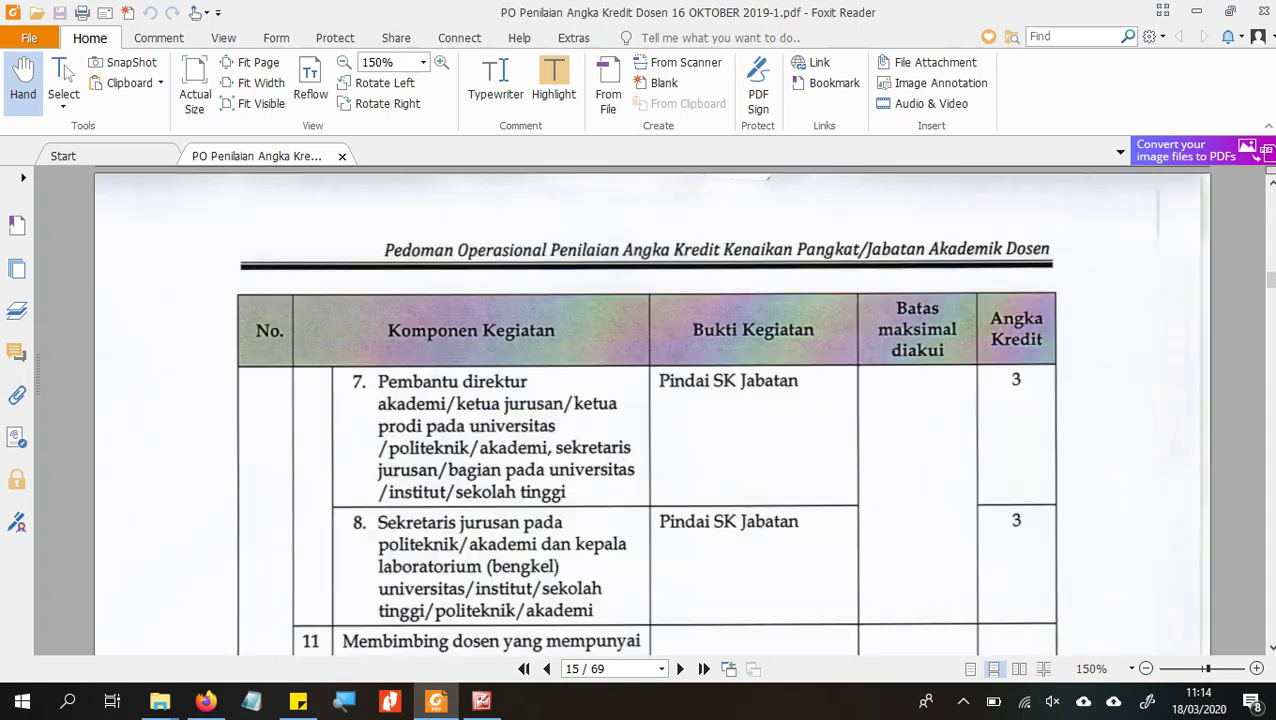
scroll(650, 410, "down", 10)
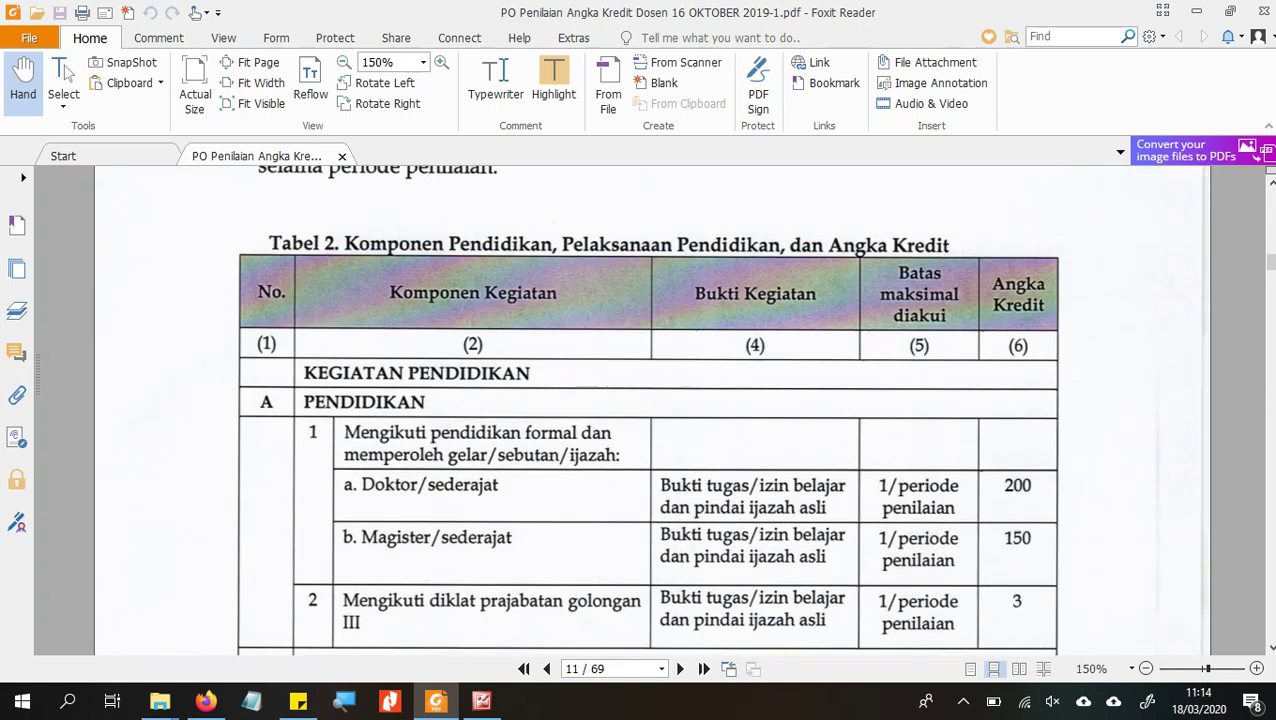
scroll(650, 410, "down", 2)
scroll(650, 410, "up", 2)
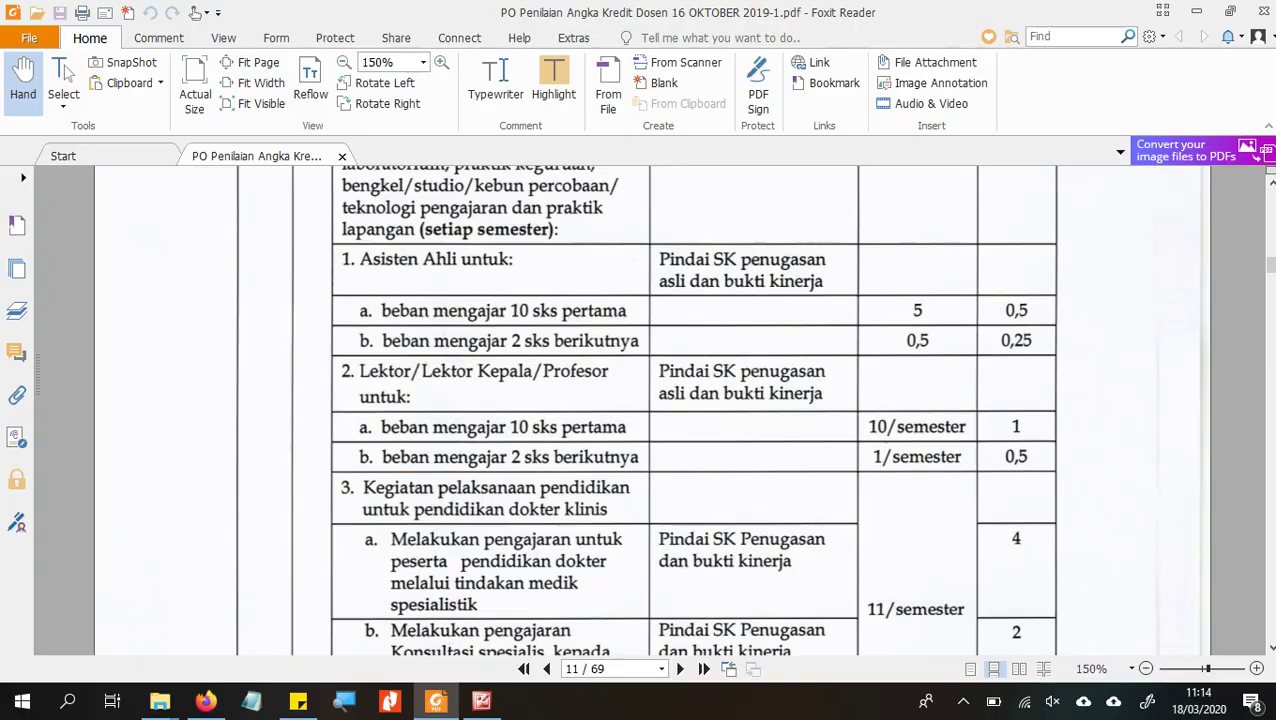
key("alt+Tab")
key("alt+Tab")
key("alt+Tab")
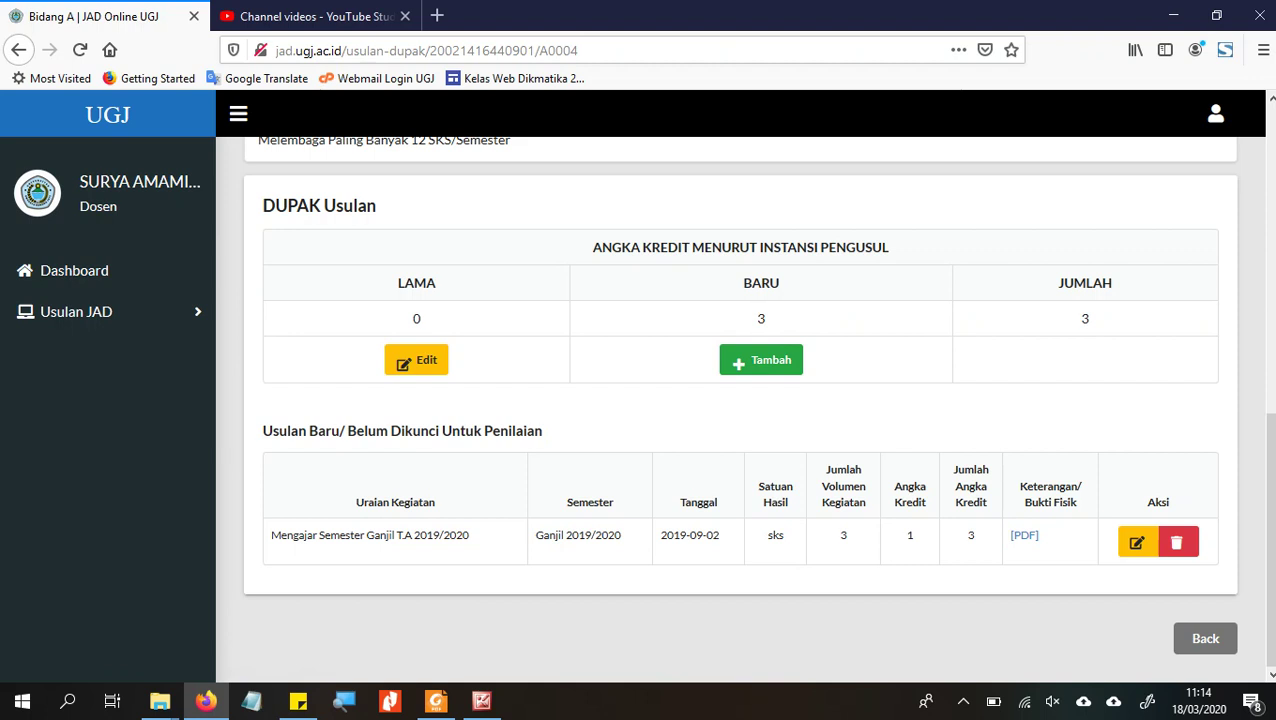
Step: Open a blank form for another new credit entry in the DUPAK Usulan section of Bidang A
scroll(1267, 540, "up", 6)
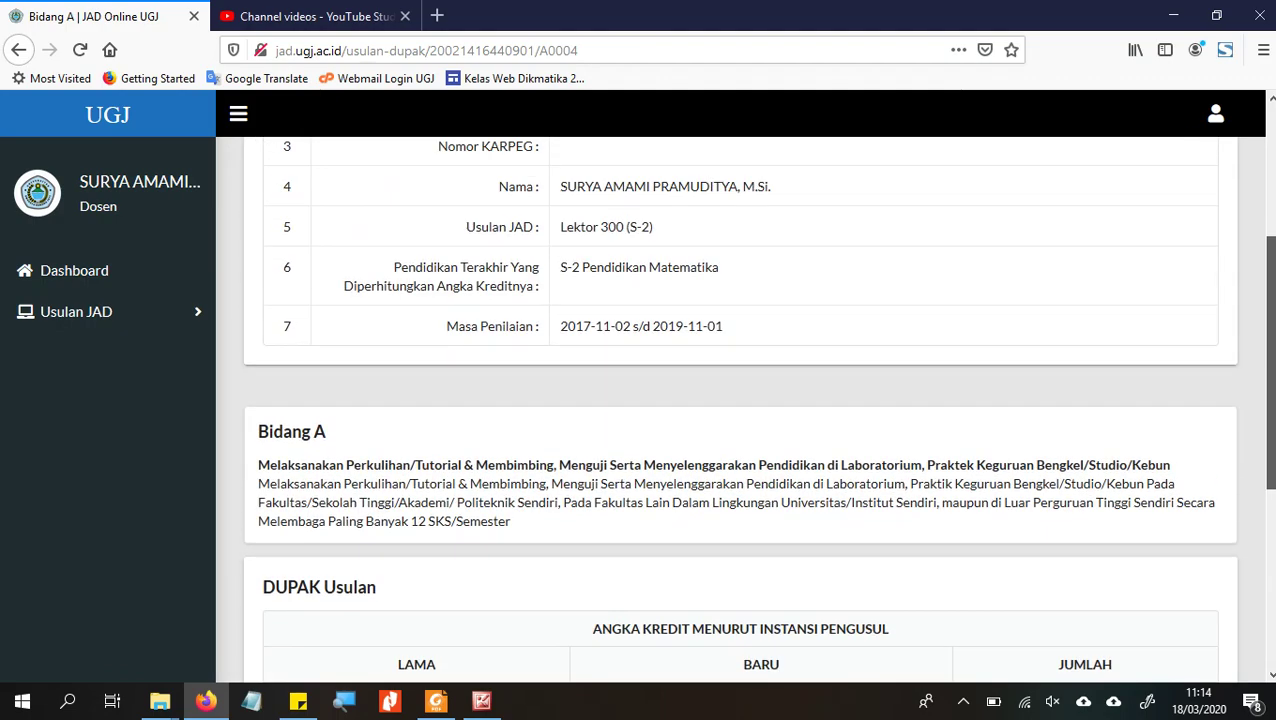
scroll(740, 410, "up", 4)
scroll(740, 410, "down", 6)
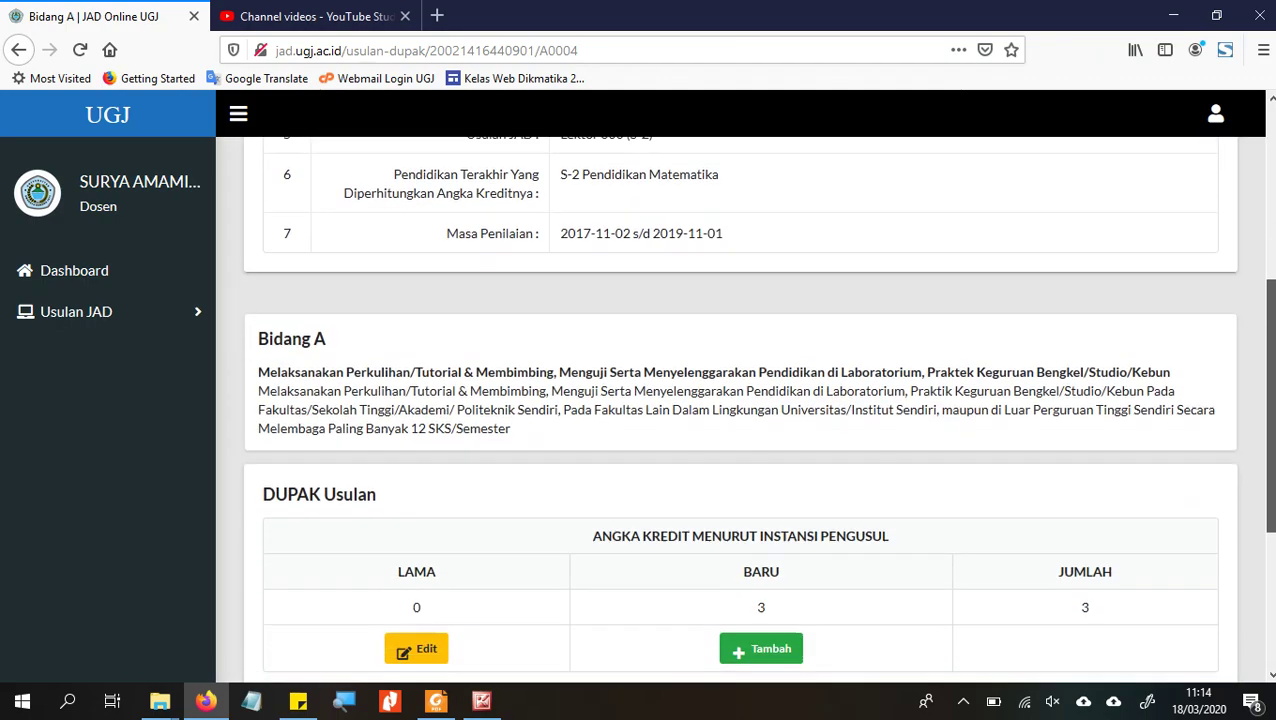
scroll(740, 410, "down", 2)
left_click(761, 542)
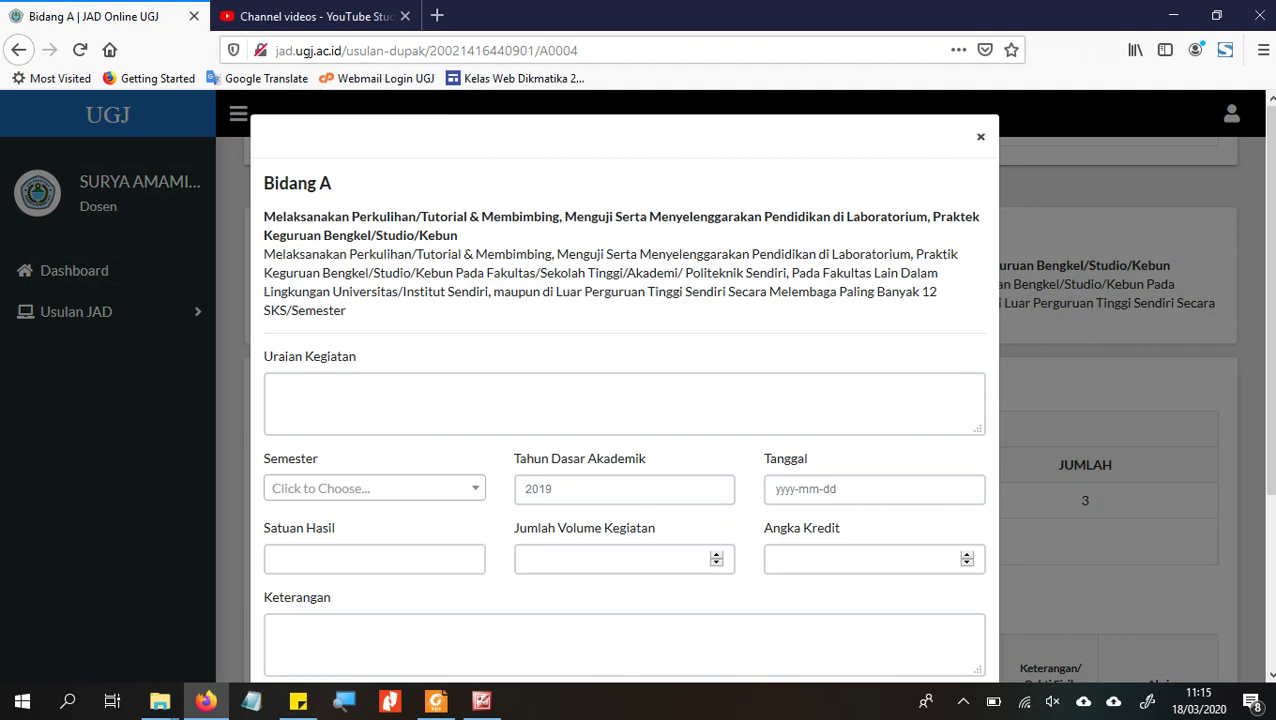
Step: Close the blank credit entry form, dismiss the update notice, and return to the draft proposal's Bidang A activity list
left_click(980, 136)
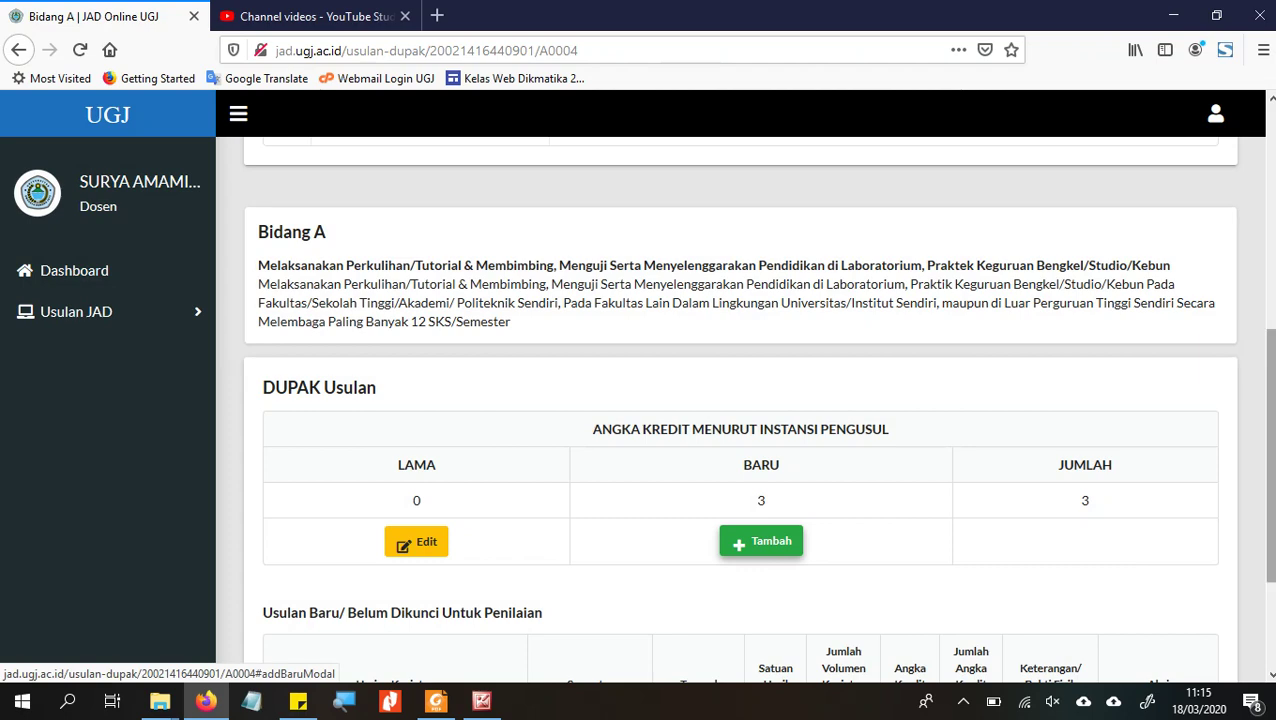
scroll(761, 542, "down", 1)
scroll(761, 448, "down", 1)
scroll(761, 448, "up", 6)
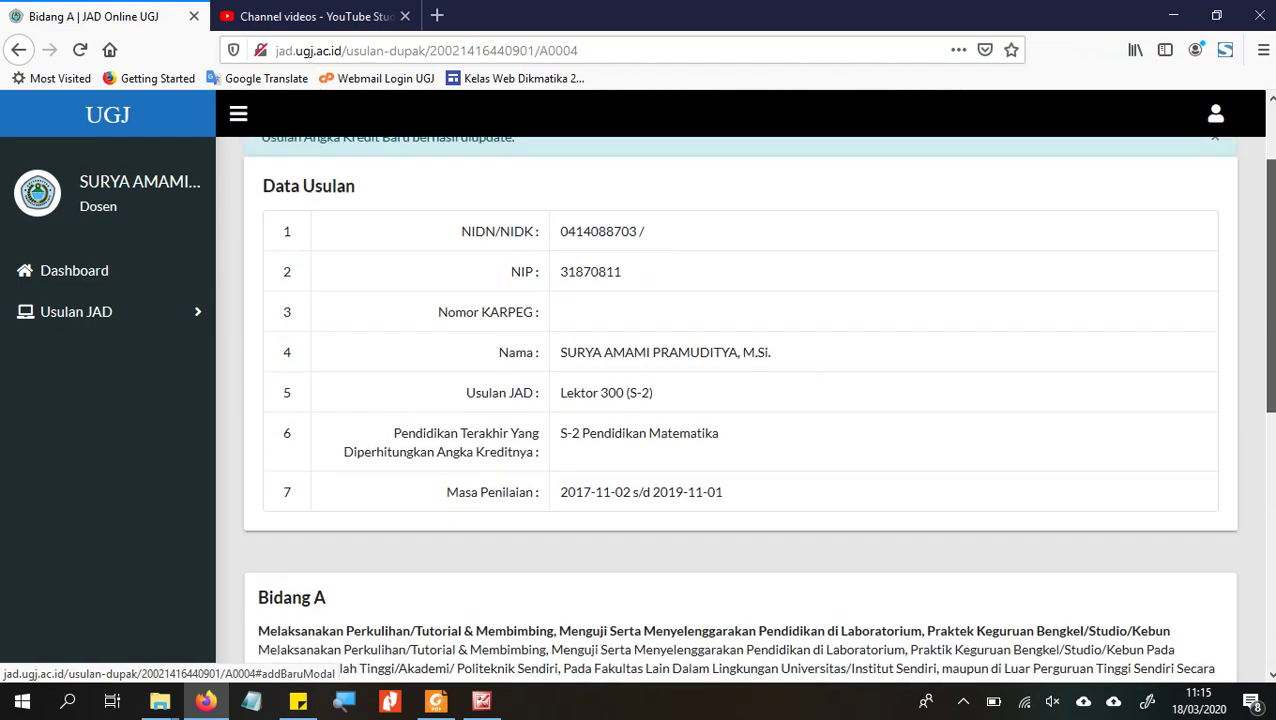
scroll(761, 448, "up", 2)
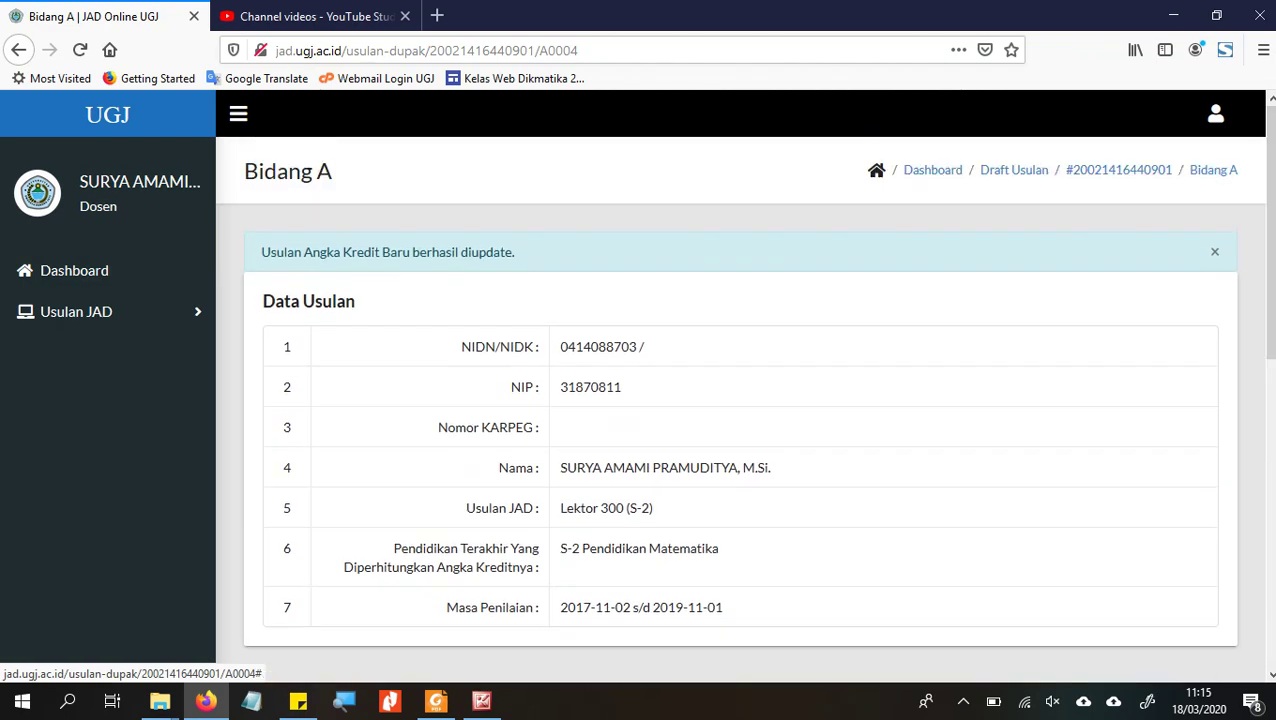
left_click(1213, 170)
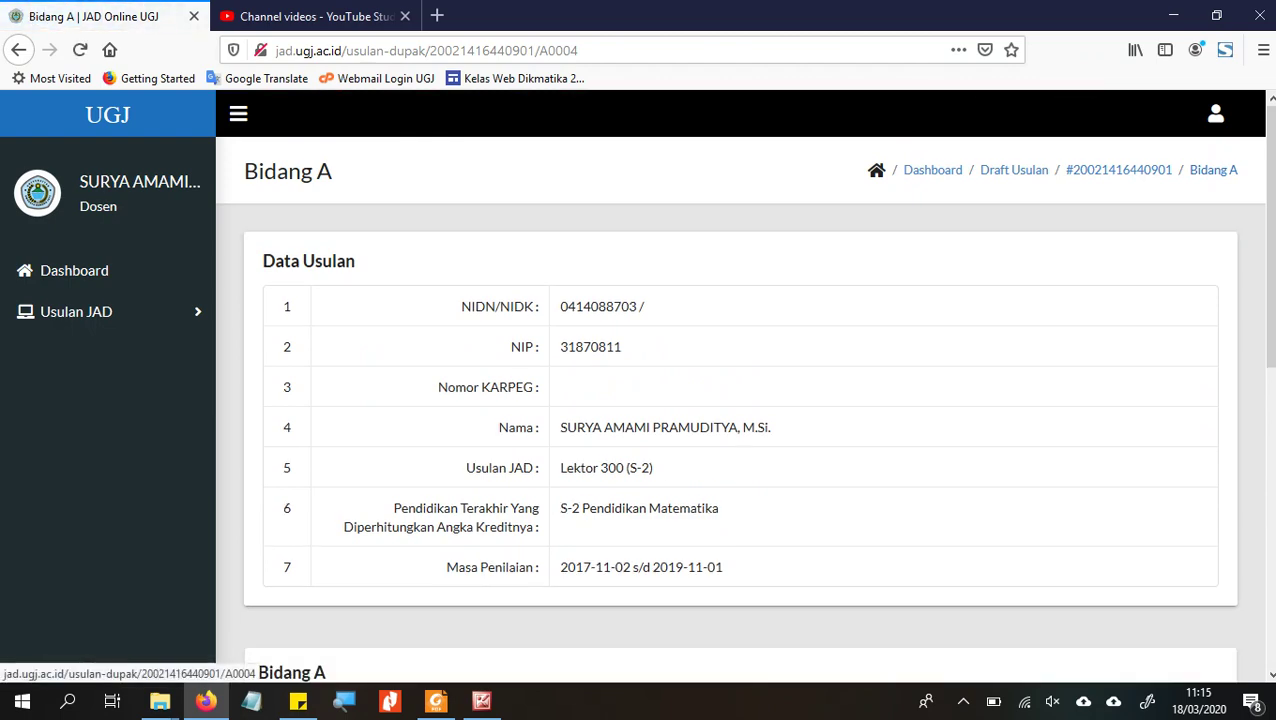
scroll(740, 420, "down", 5)
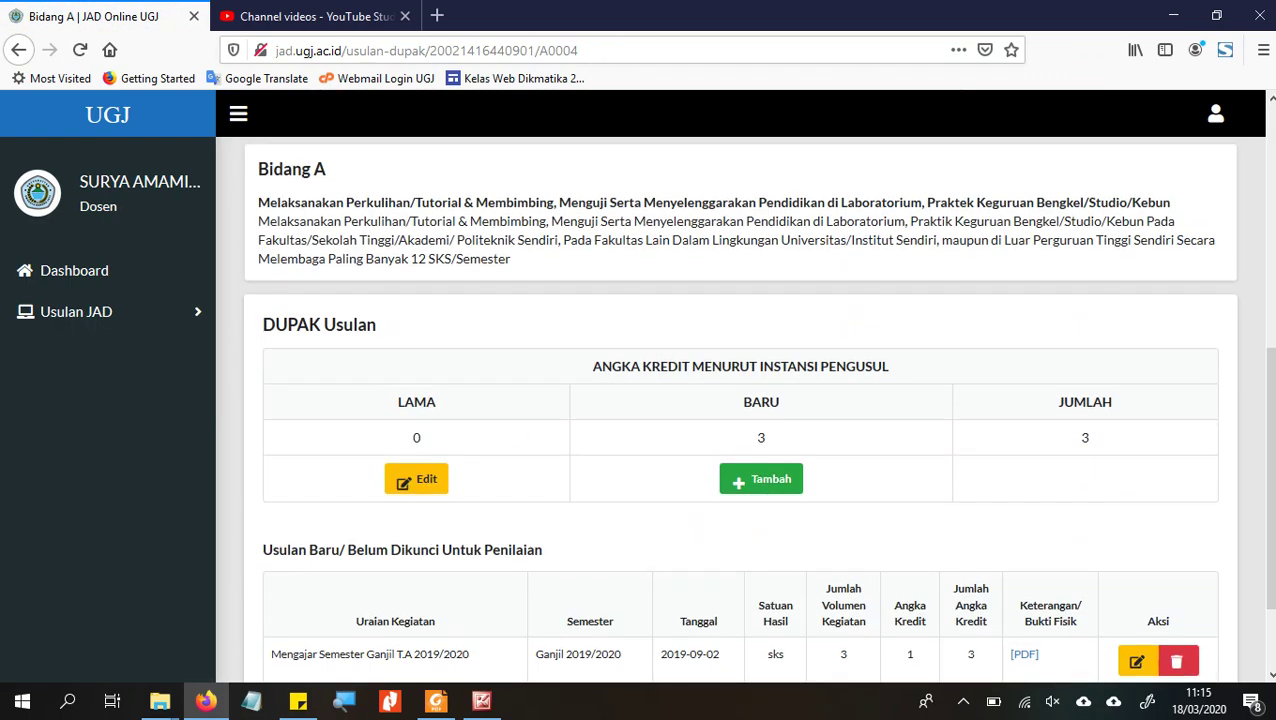
scroll(740, 420, "down", 1)
scroll(740, 420, "up", 7)
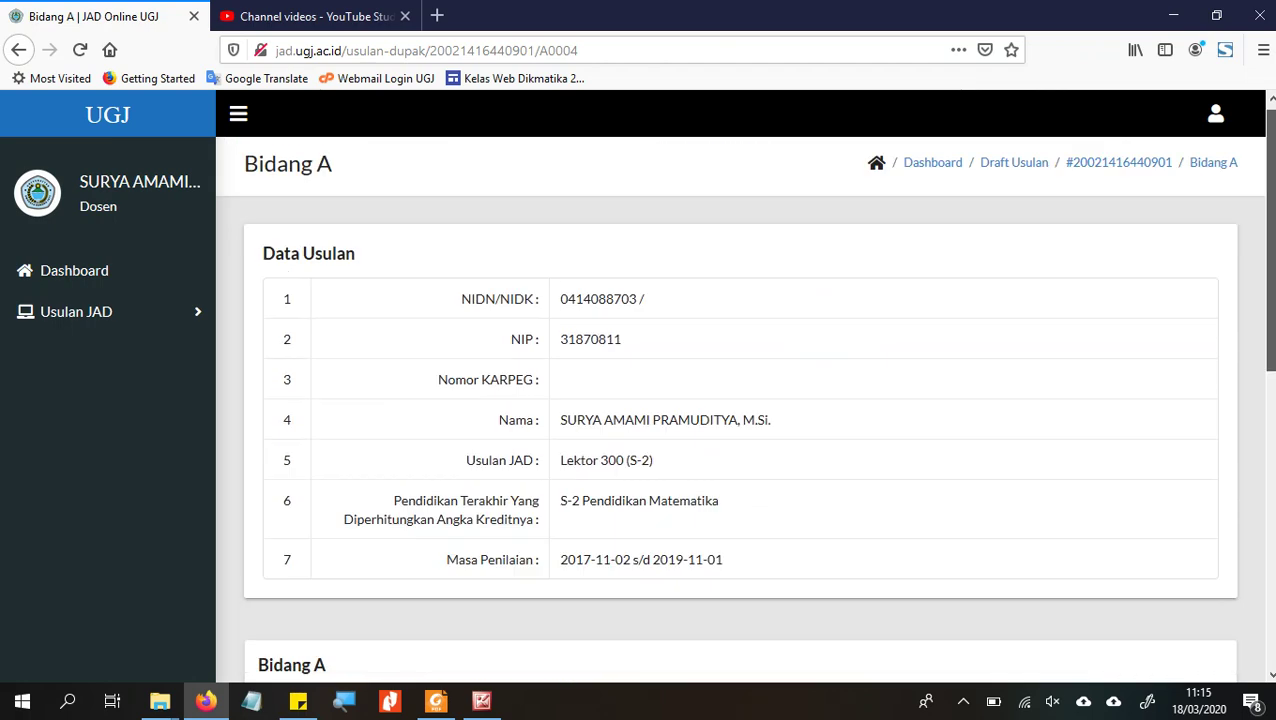
left_click(1213, 170)
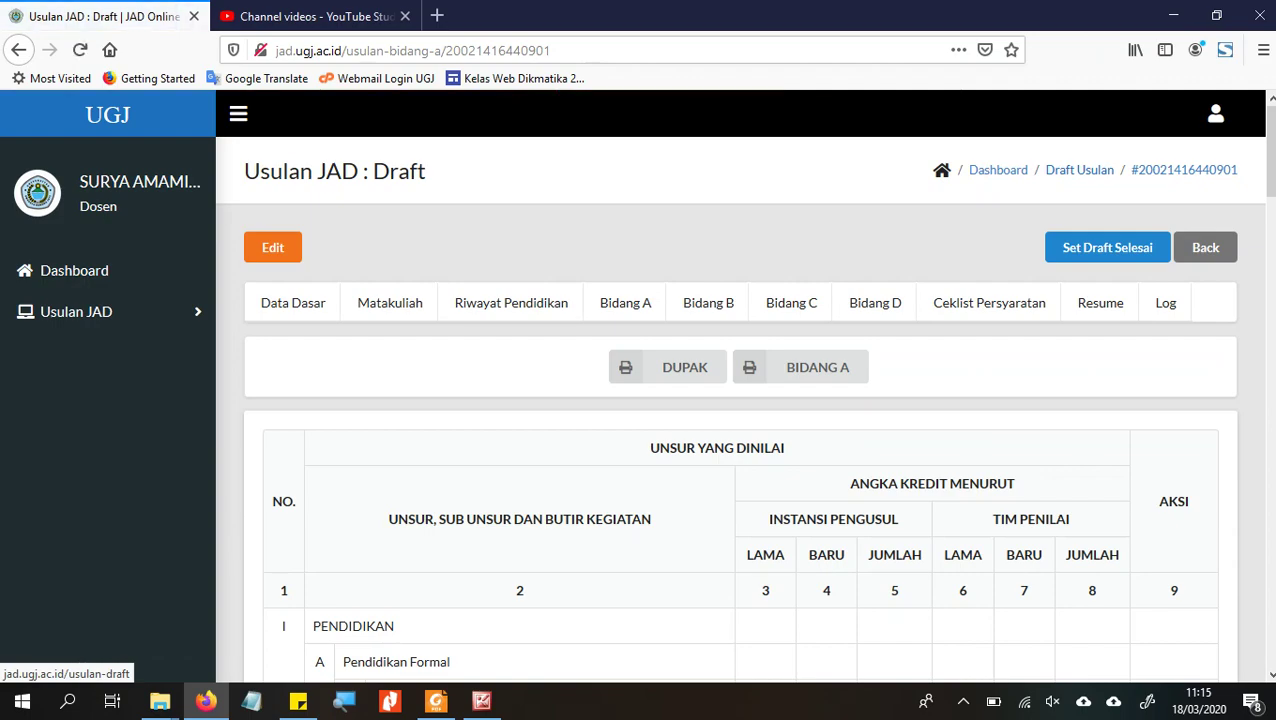
Step: Review the Pelaksanaan Pendidikan activities in the Bidang A table and open the details of Skripsi under Pembimbing utama
scroll(740, 400, "down", 6)
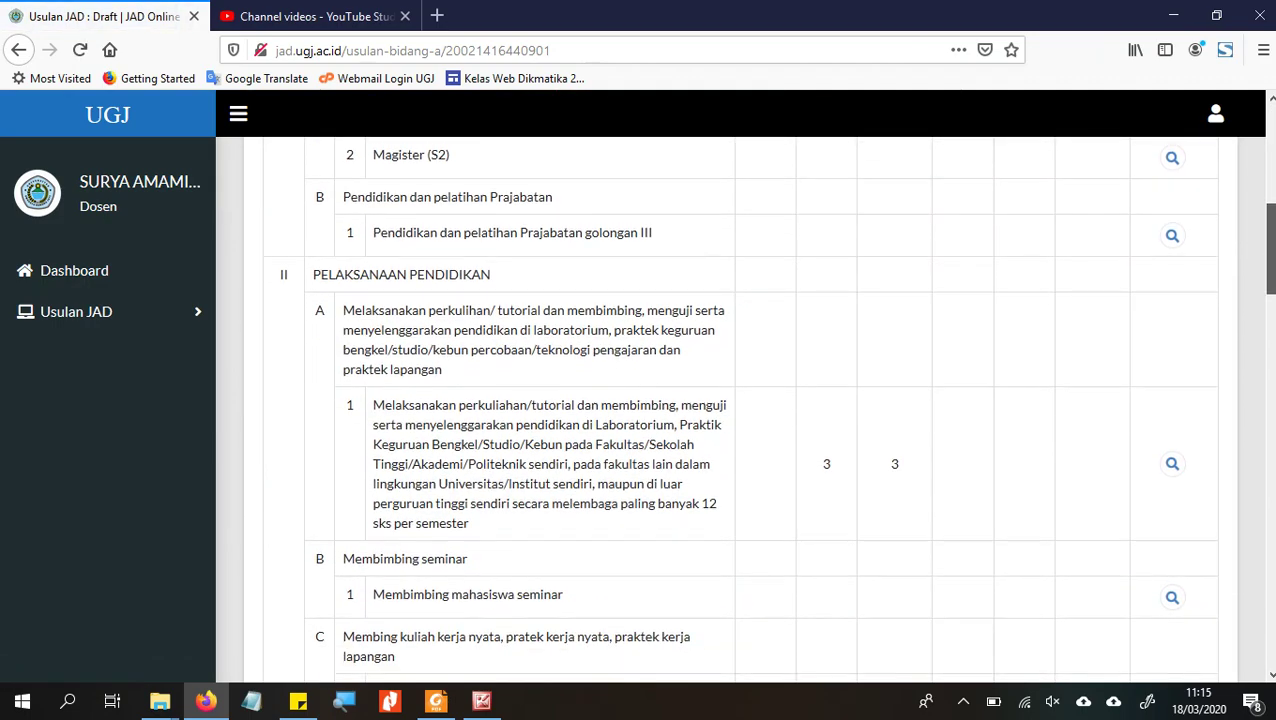
scroll(740, 400, "up", 3)
scroll(740, 400, "down", 4)
scroll(740, 400, "down", 3)
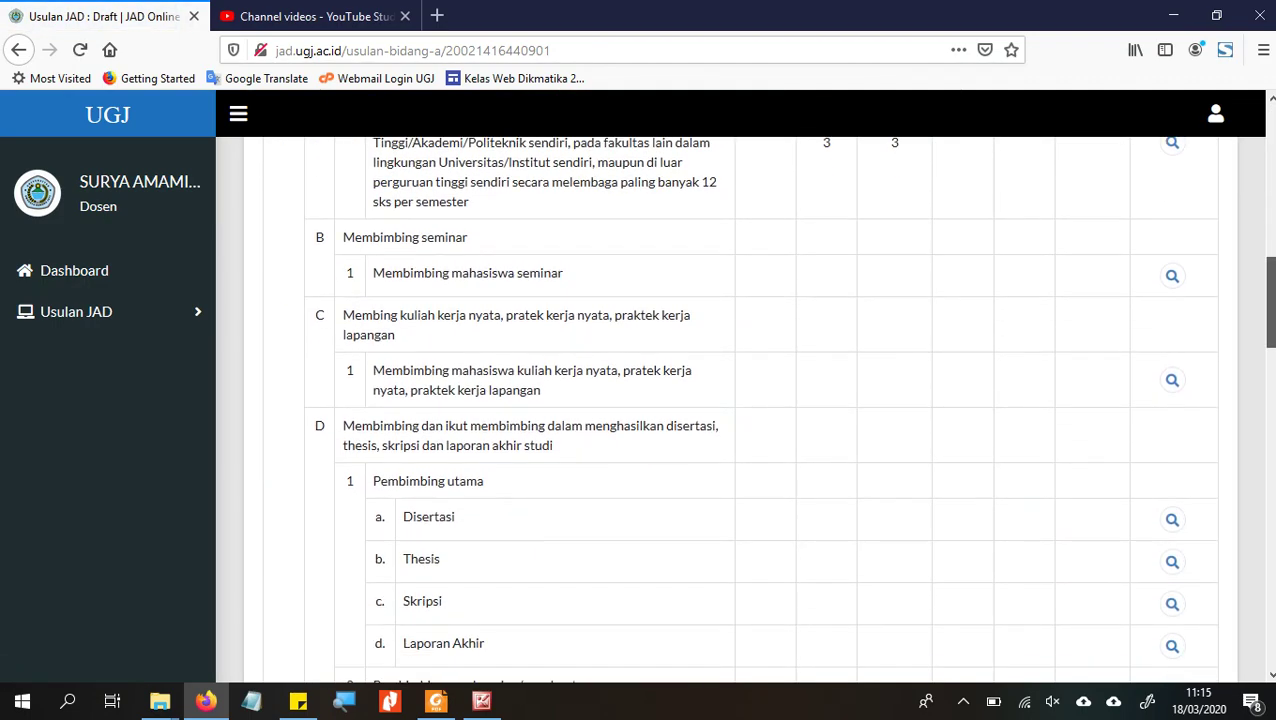
scroll(740, 400, "up", 5)
scroll(740, 400, "down", 2)
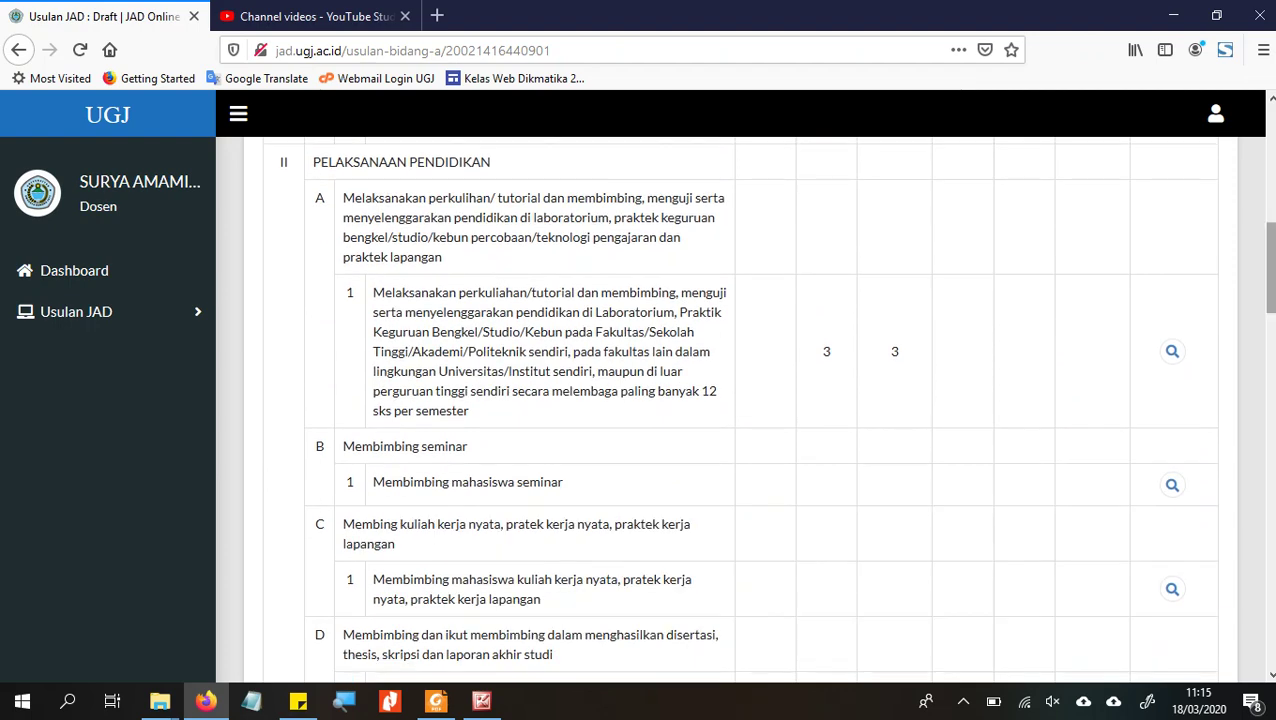
scroll(740, 400, "down", 8)
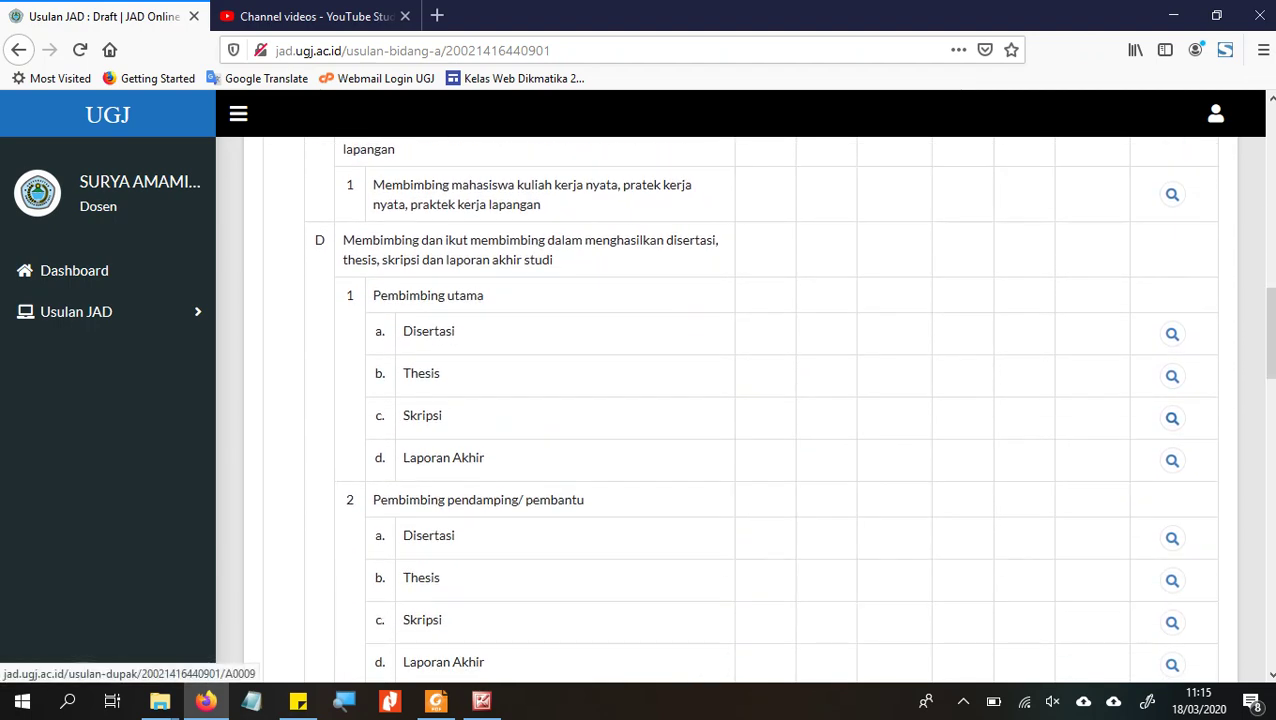
left_click(1172, 419)
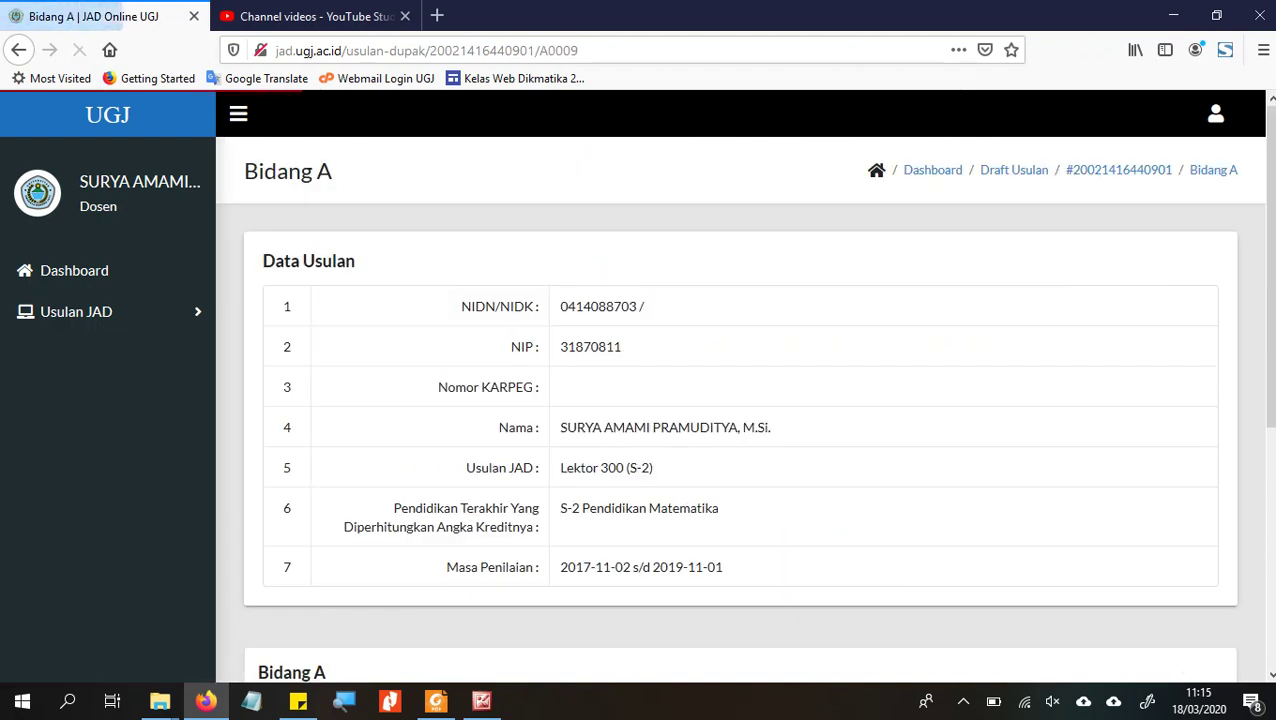
Step: Switch to the PDF guideline, look up the Pembimbing Utama credit rules for Skripsi on page 12, and return to the browser
left_click(436, 701)
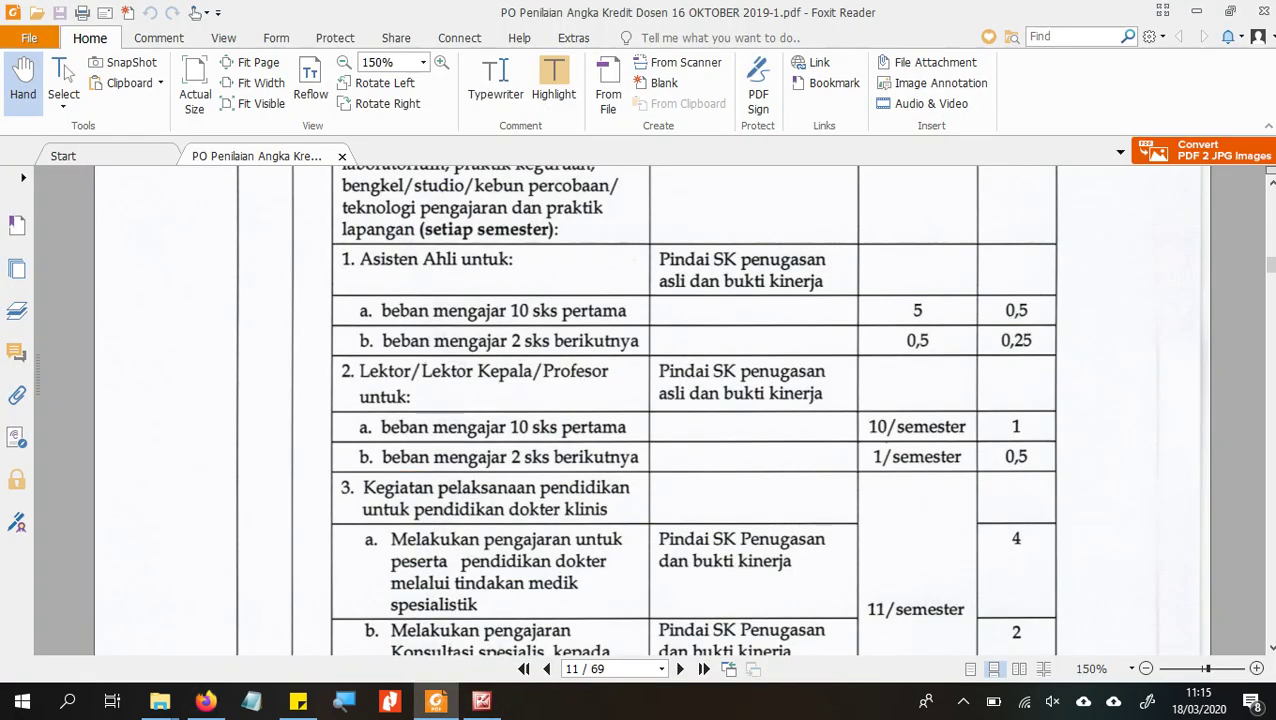
key("Right")
key("Right")
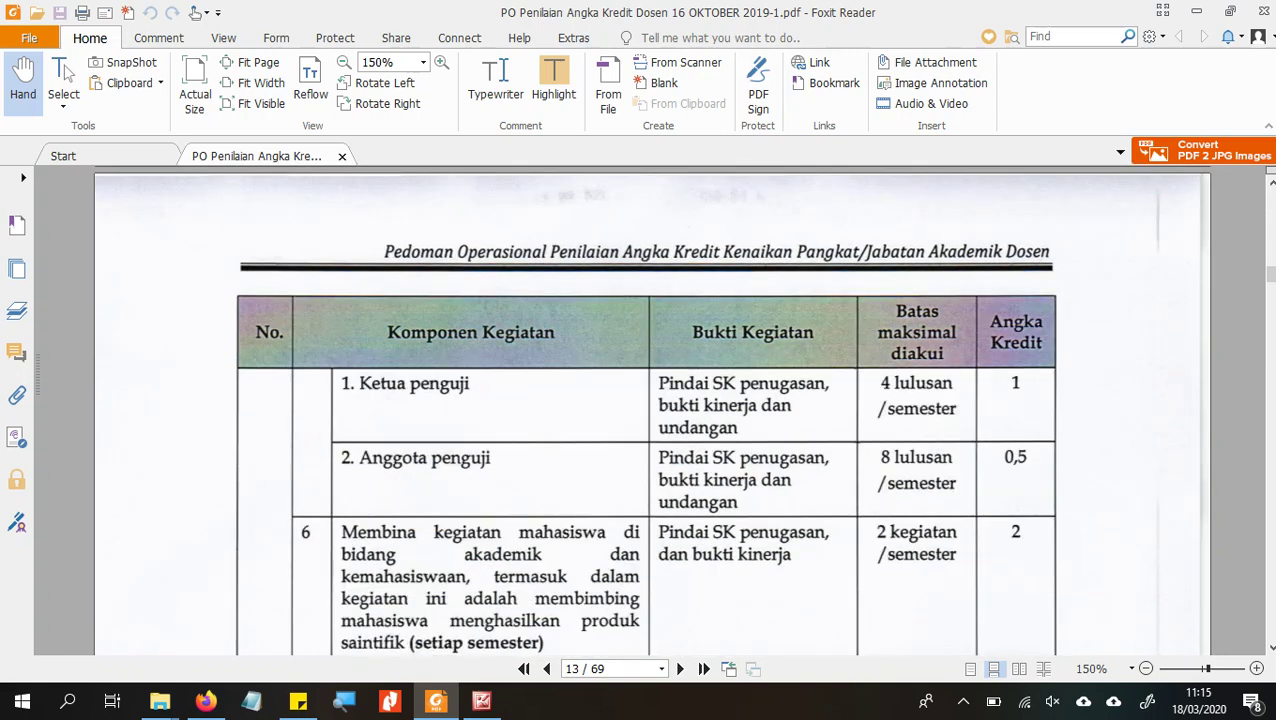
scroll(651, 409, "up", 10)
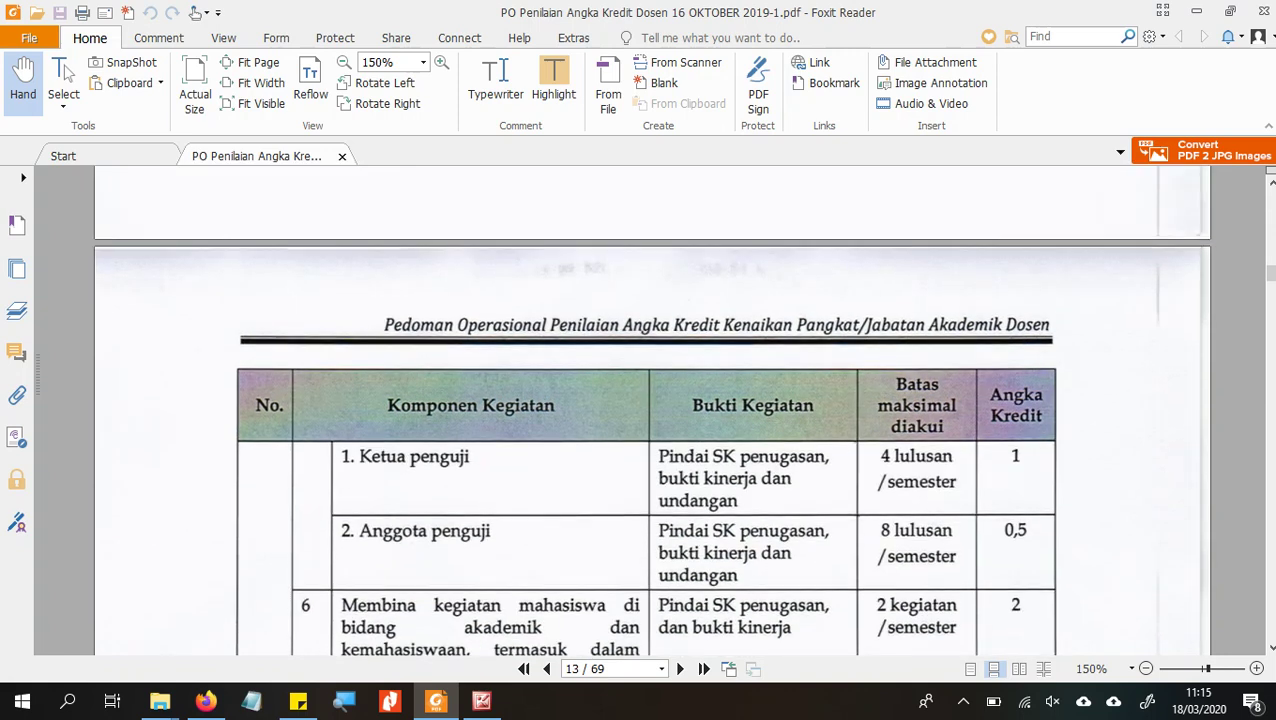
scroll(651, 409, "up", 2)
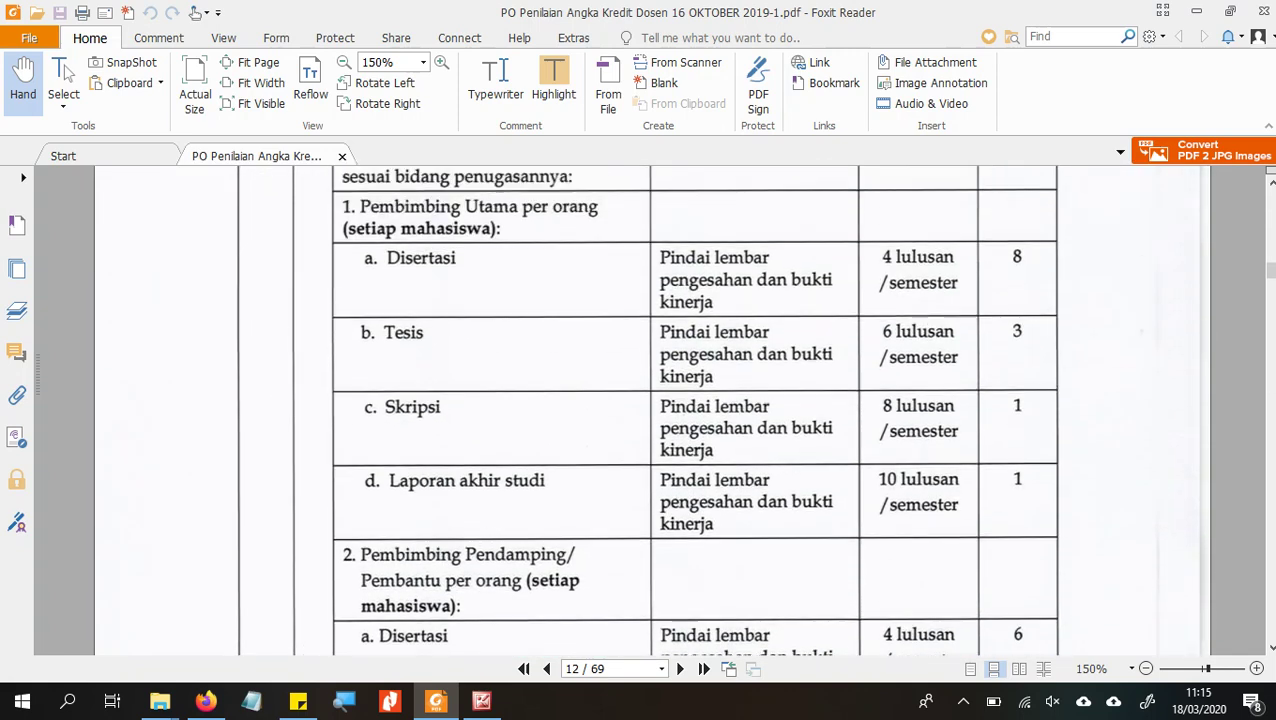
key("alt+Tab")
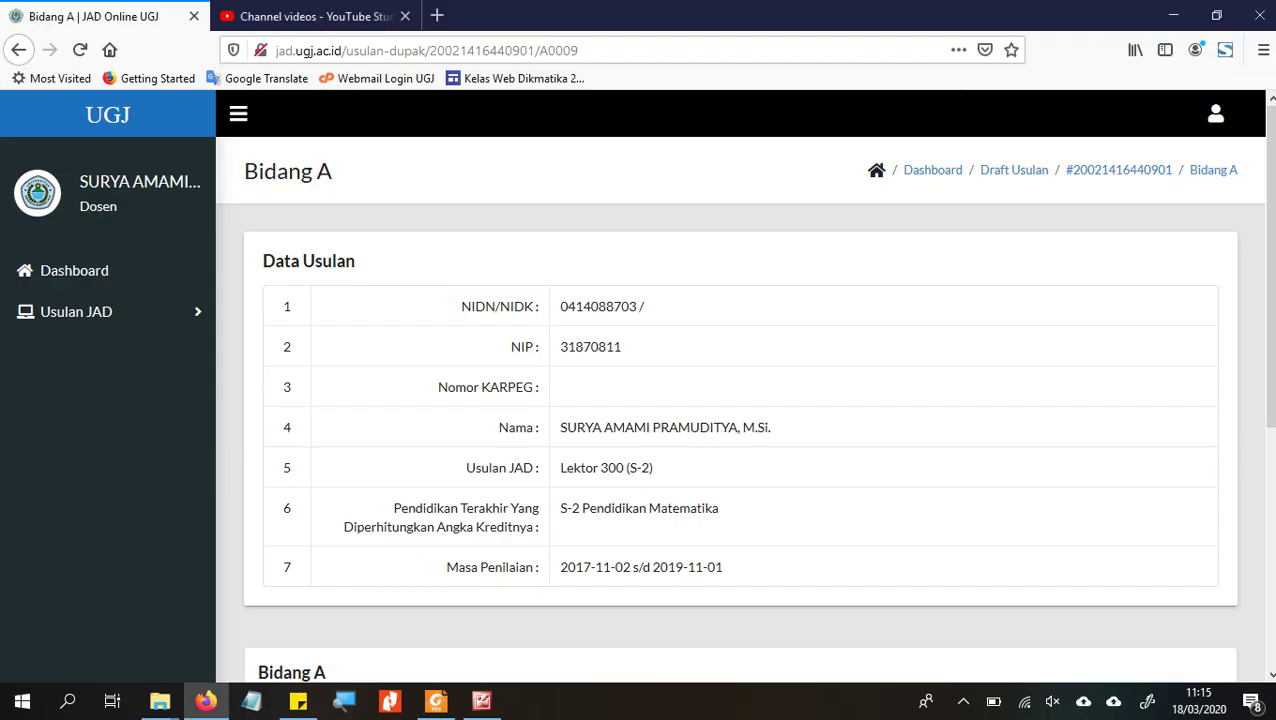
Step: Open a blank new entry form for Pembimbing Utama Skripsi and compare its Satuan Hasil and Jumlah Volume Kegiatan fields with the PDF guideline
scroll(740, 400, "down", 5)
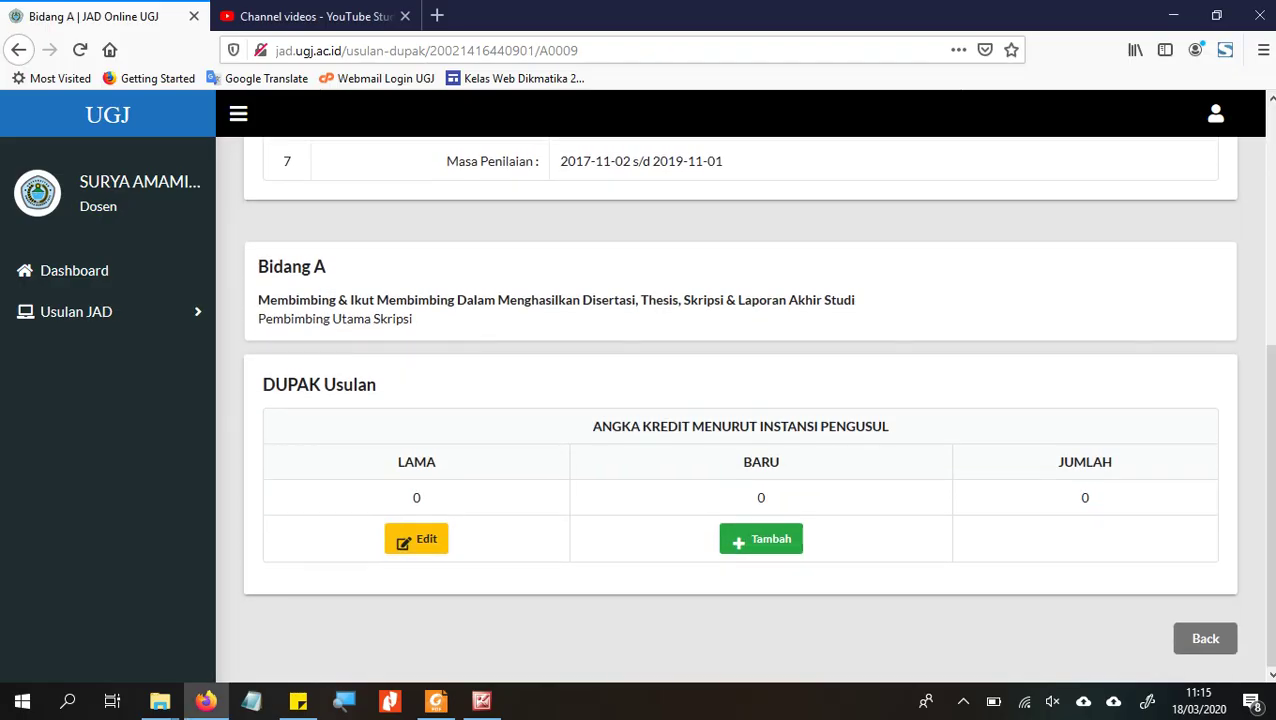
left_click(761, 539)
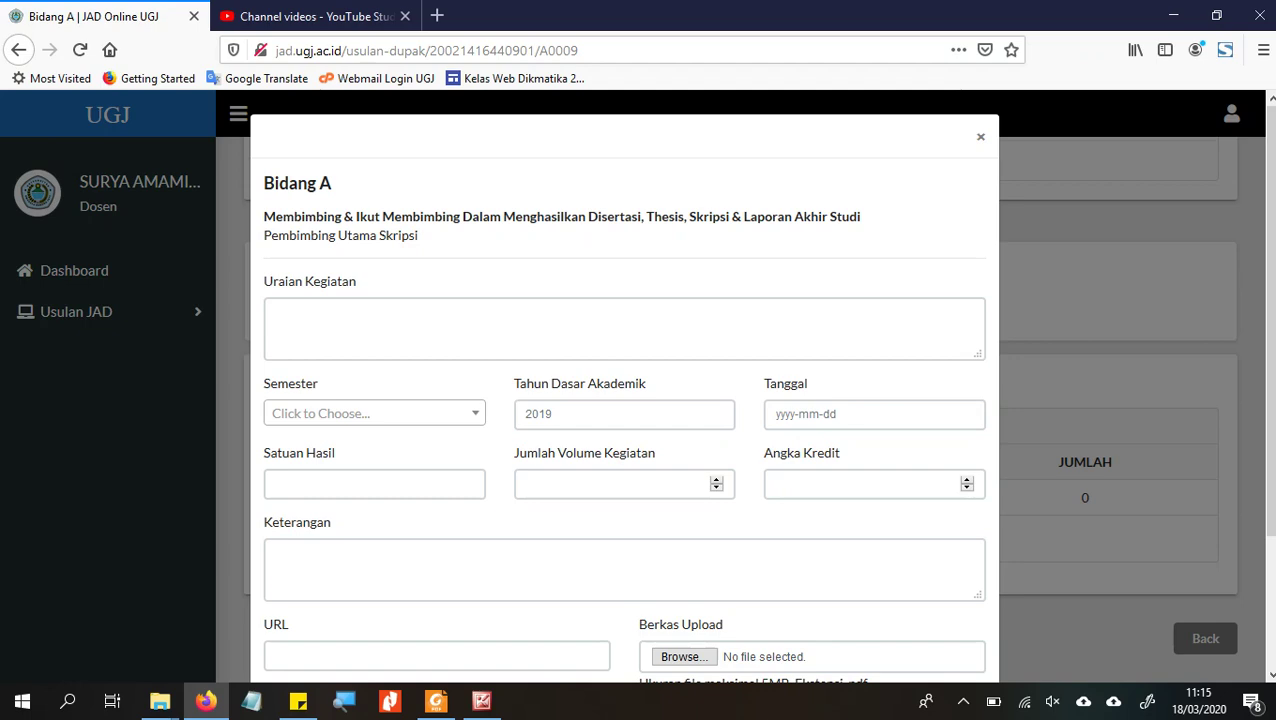
left_click(374, 484)
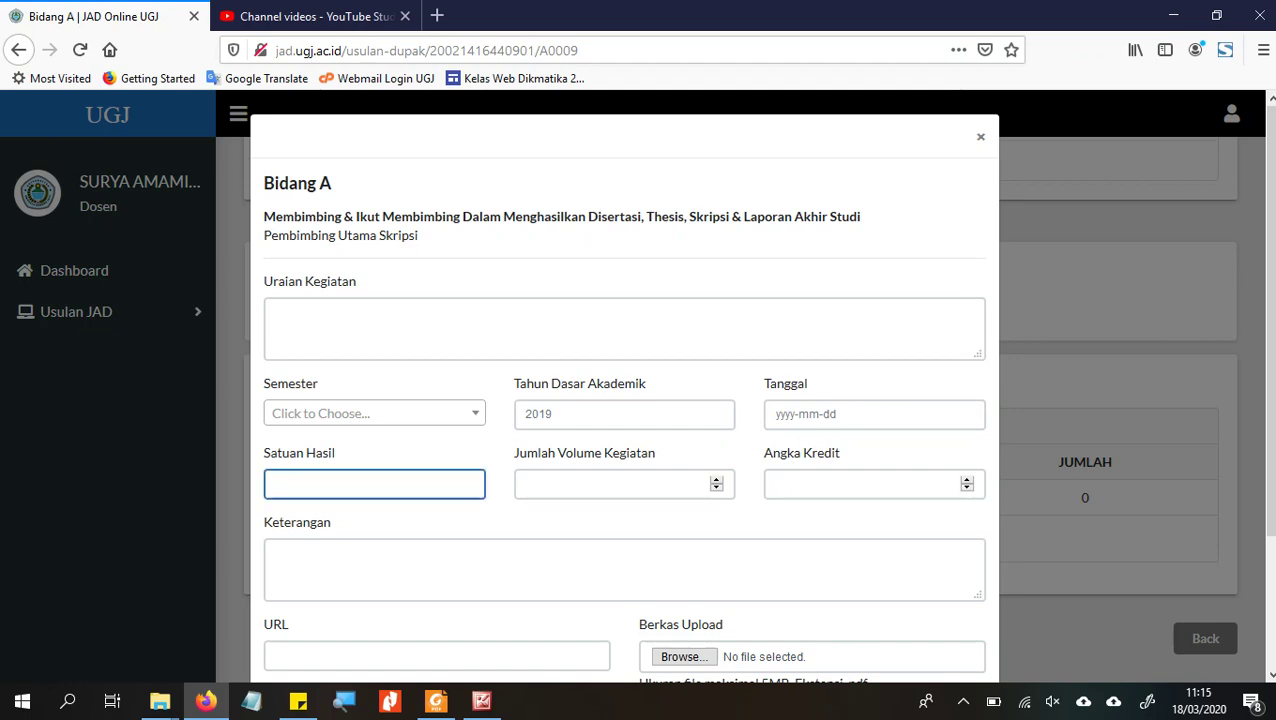
key("alt+Tab")
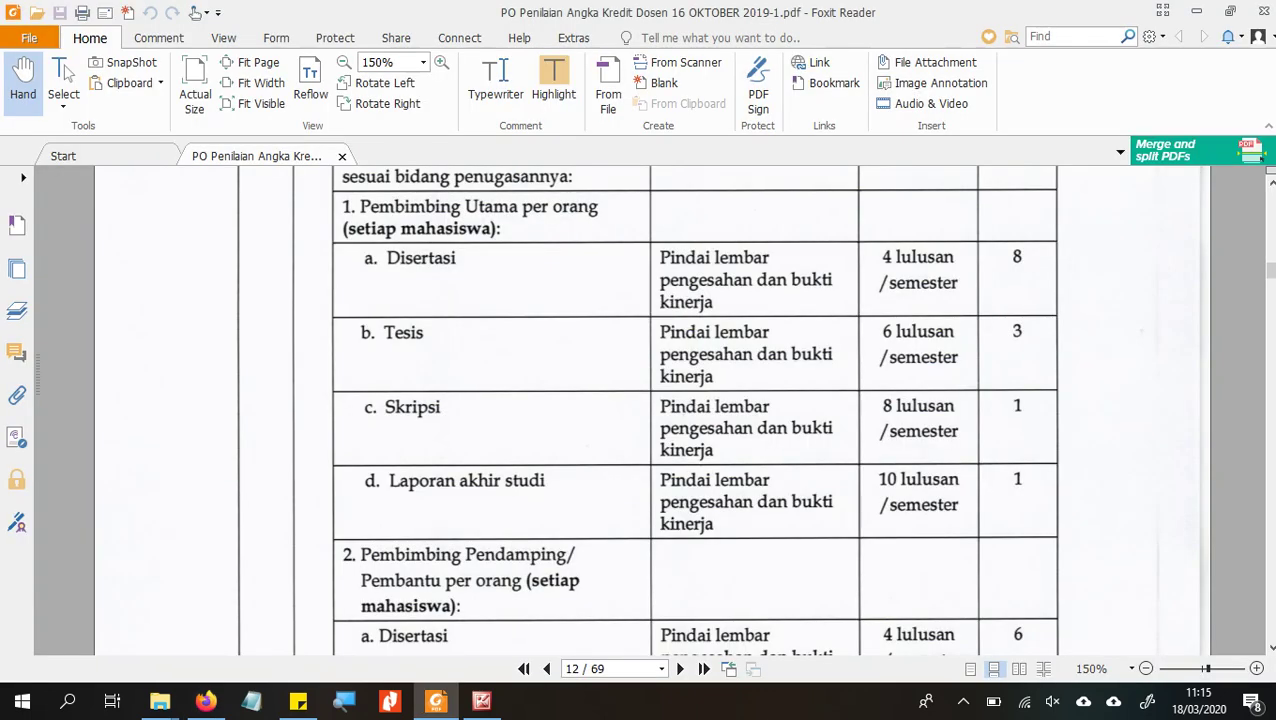
key("alt+Tab")
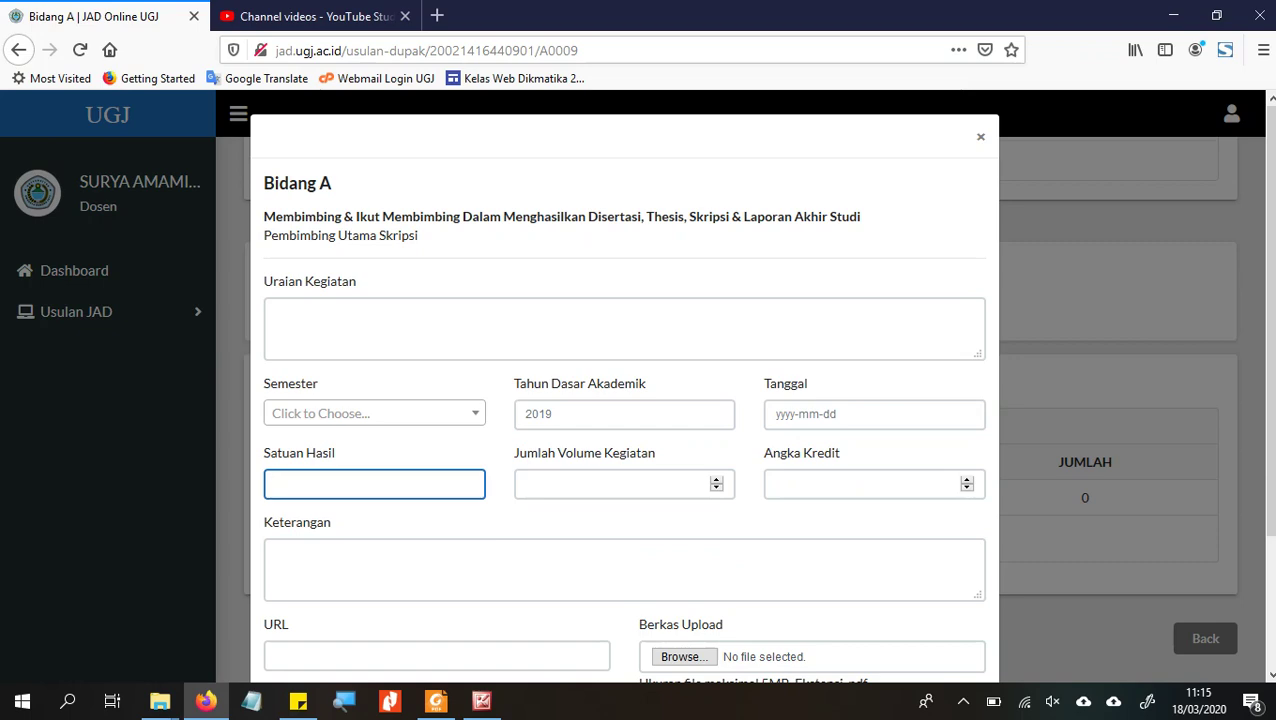
left_click(600, 484)
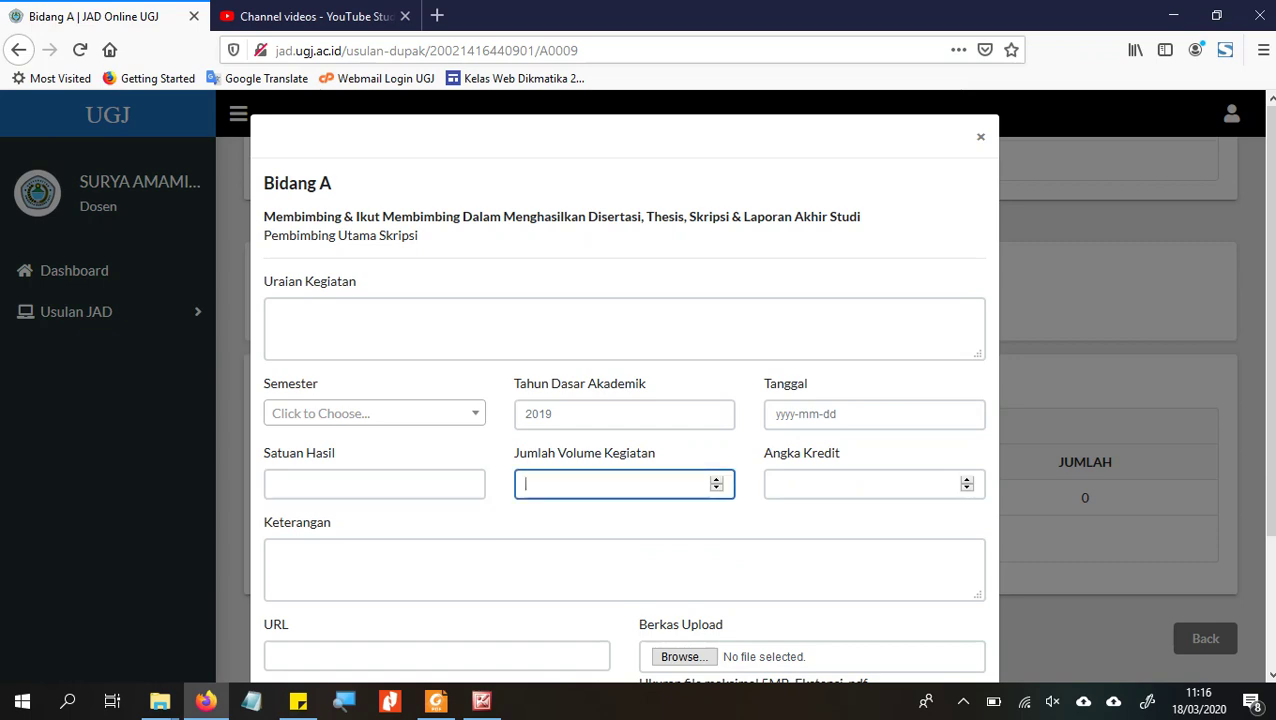
key("alt+Tab")
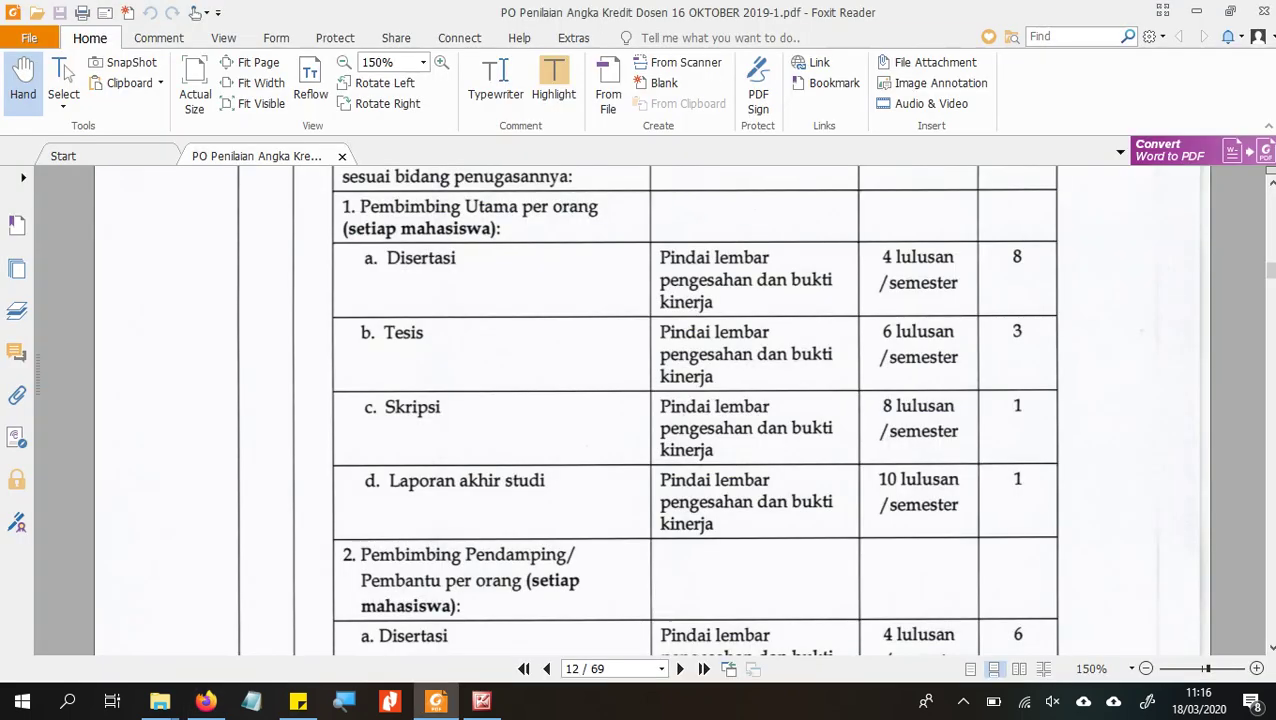
key("alt+Tab")
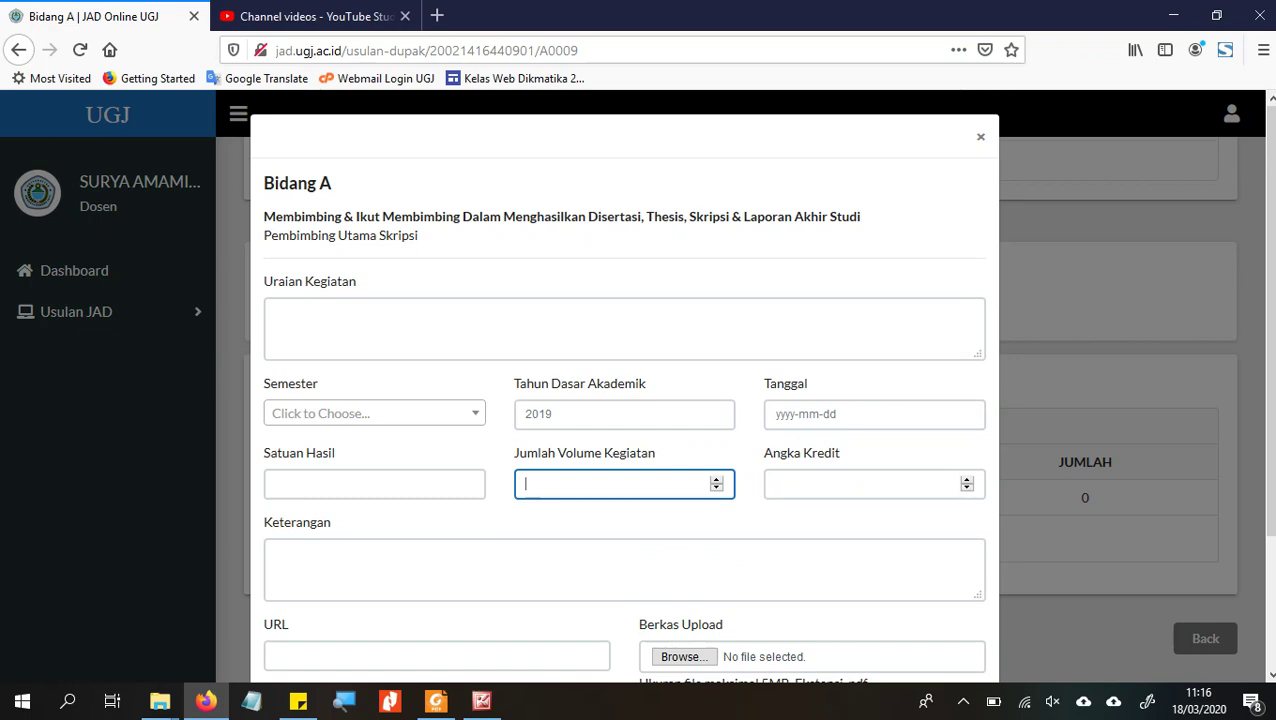
Step: Discard the blank Skripsi form and return to the draft's Bidang A activity list, rechecking page 12 of the PDF guideline
key("Escape")
scroll(761, 538, "up", 4)
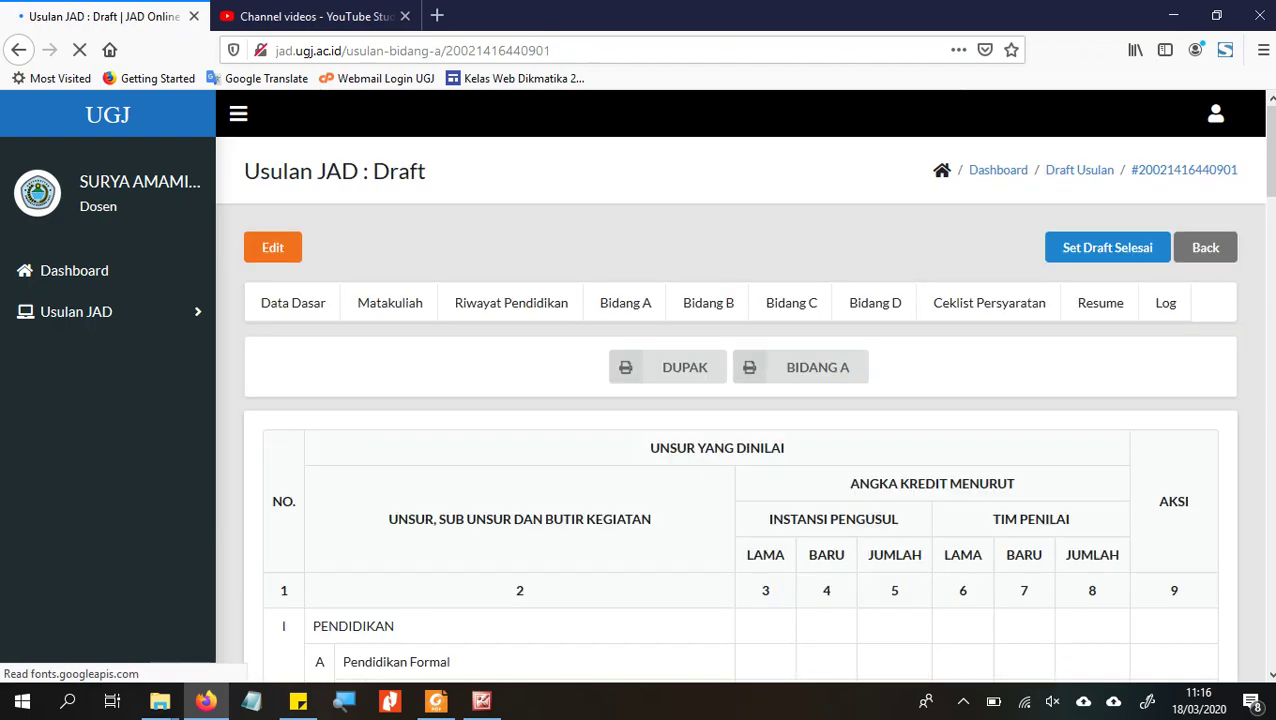
scroll(740, 410, "down", 2)
scroll(740, 410, "up", 1)
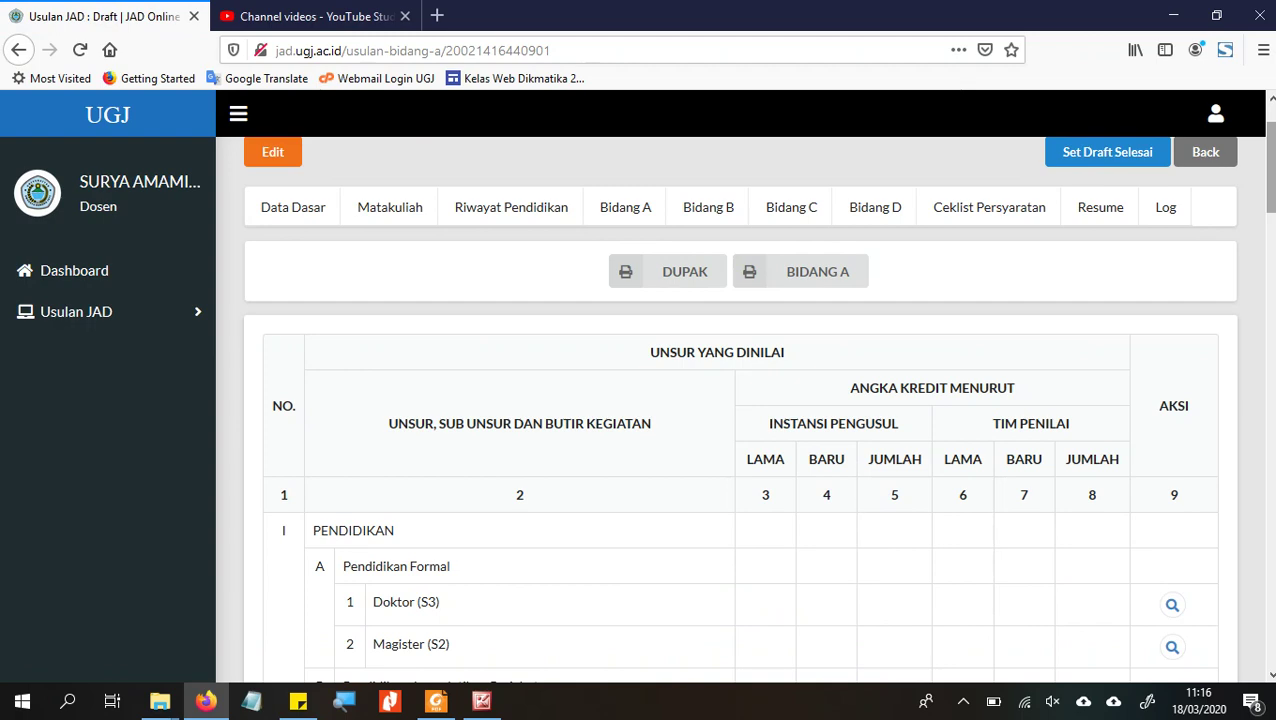
left_click(435, 701)
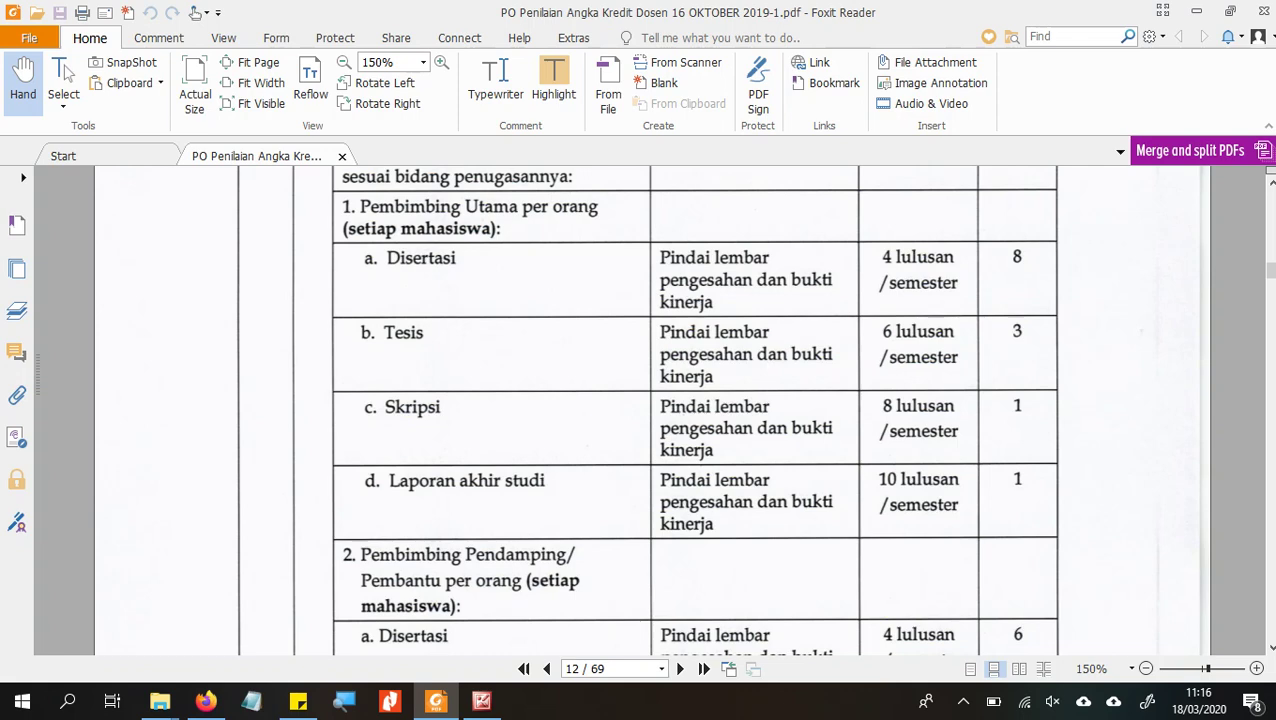
key("alt+Tab")
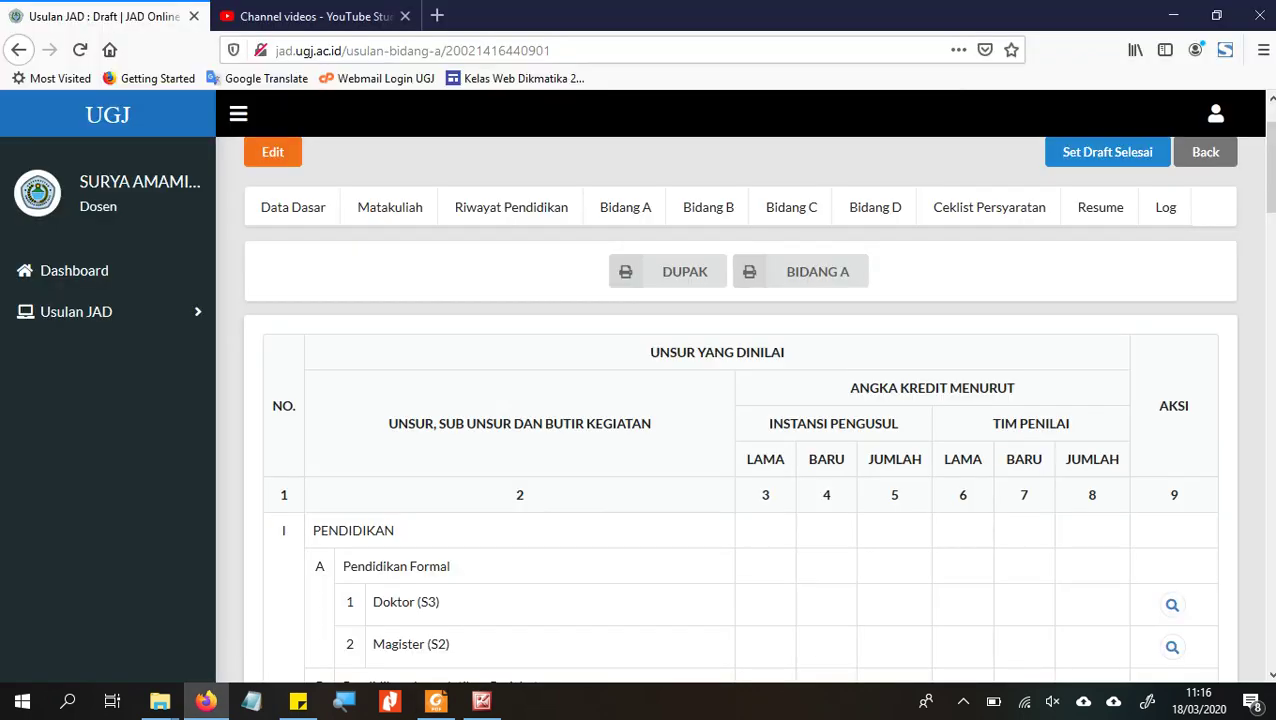